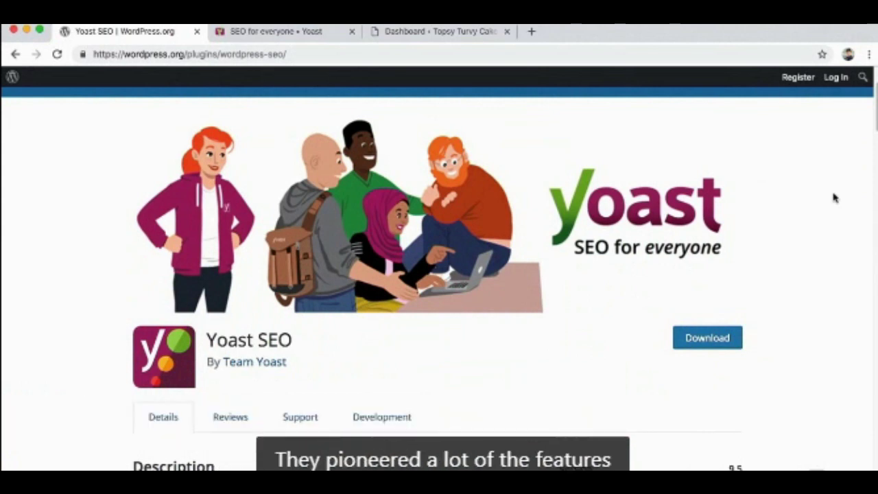
Skim the Yoast SEO plugin details on wordpress.org, then switch to the Yoast homepage tab.
scroll(834, 198, down, 5)
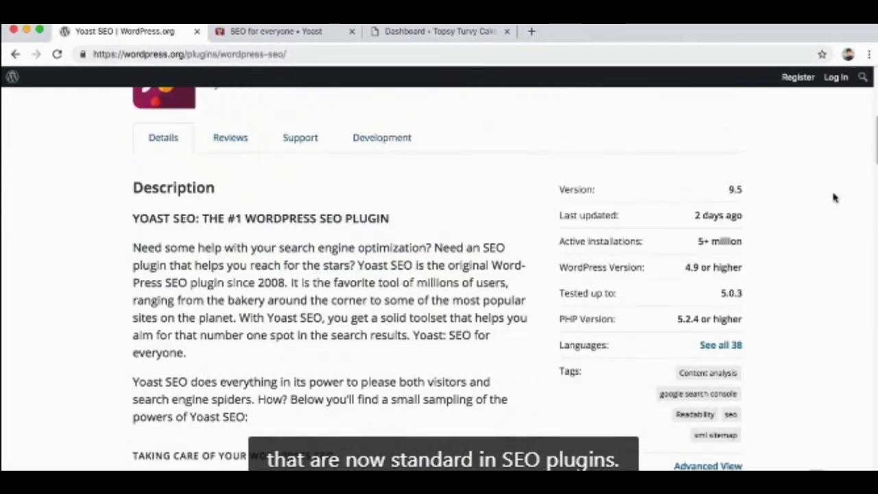
click(315, 32)
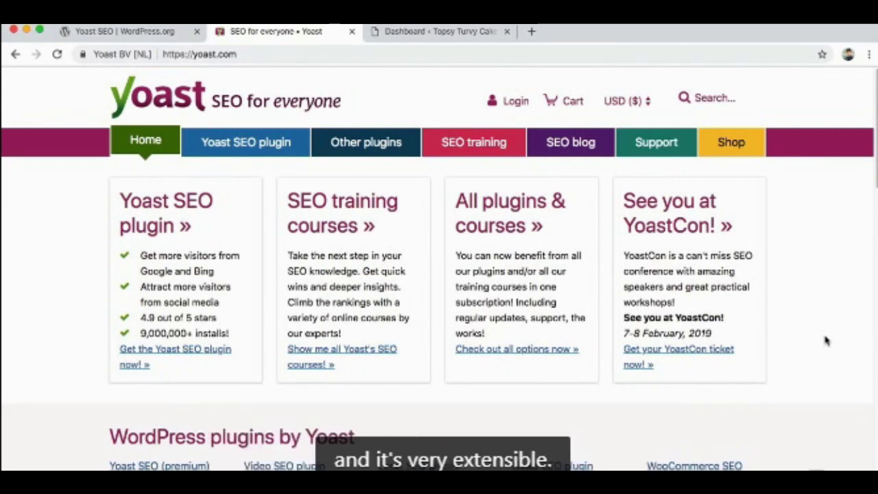
scroll(826, 340, down, 5)
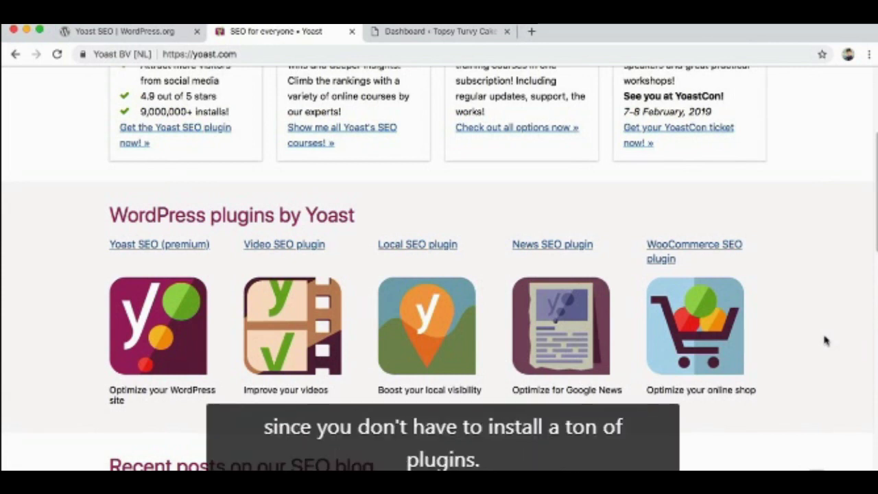
scroll(826, 340, down, 1)
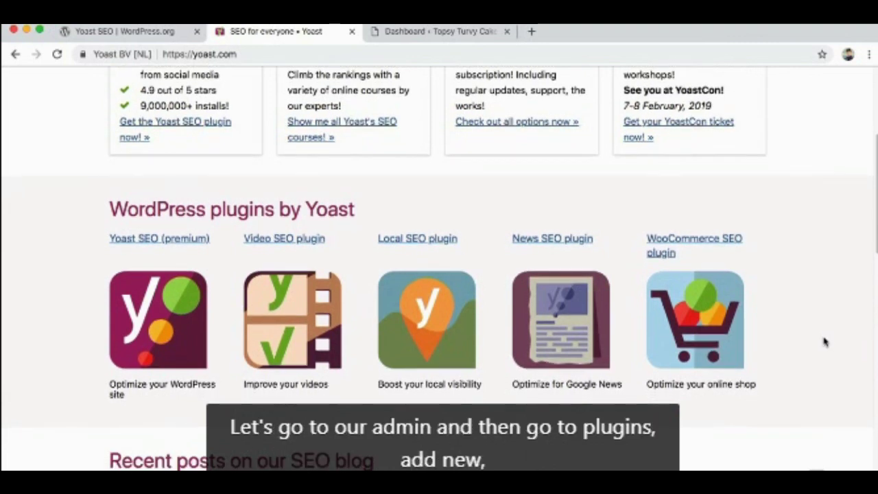
scroll(825, 340, down, 1)
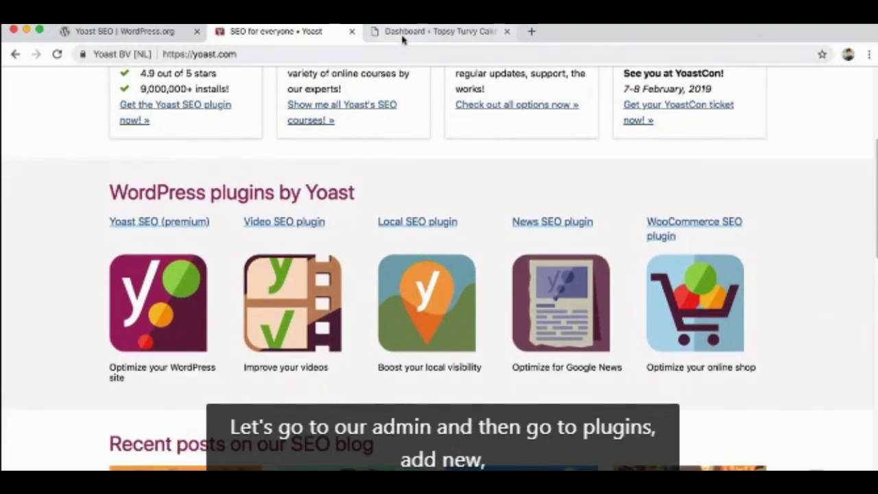
Find 'Yoast SEO' under Plugins > Add New, then install and activate it.
click(404, 33)
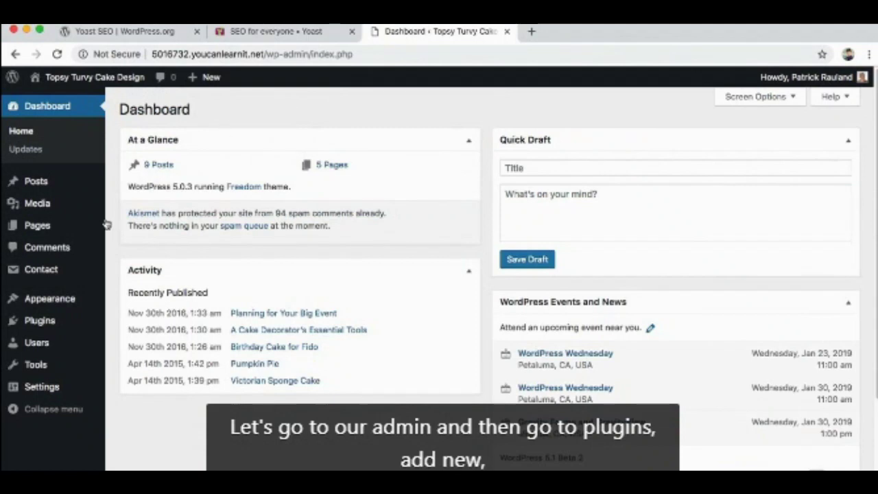
mouse_move(72, 322)
click(130, 343)
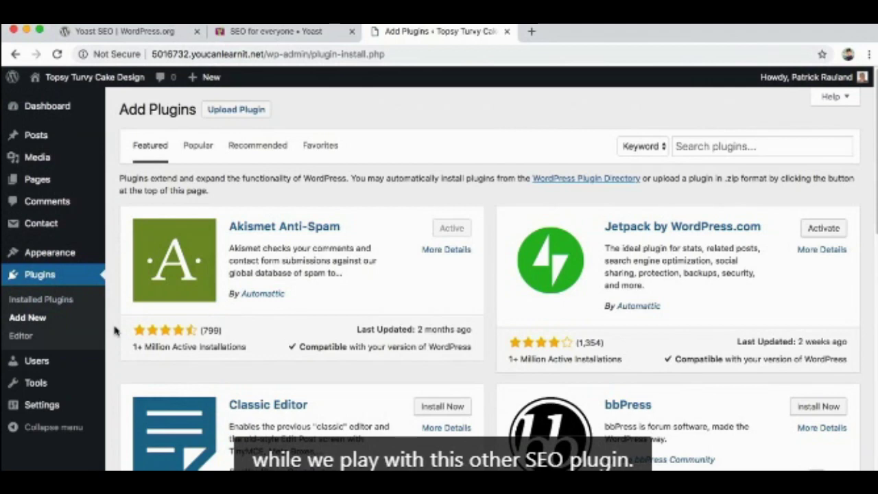
click(727, 146)
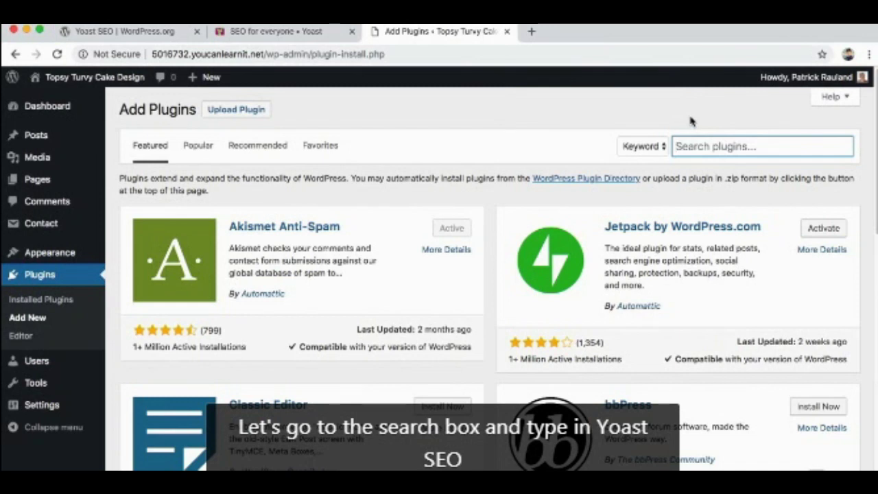
text(Yoast SEO)
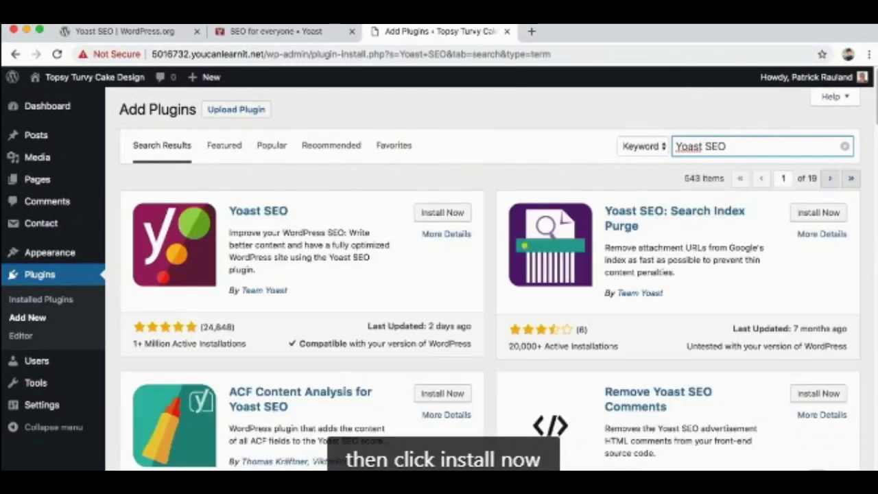
click(445, 212)
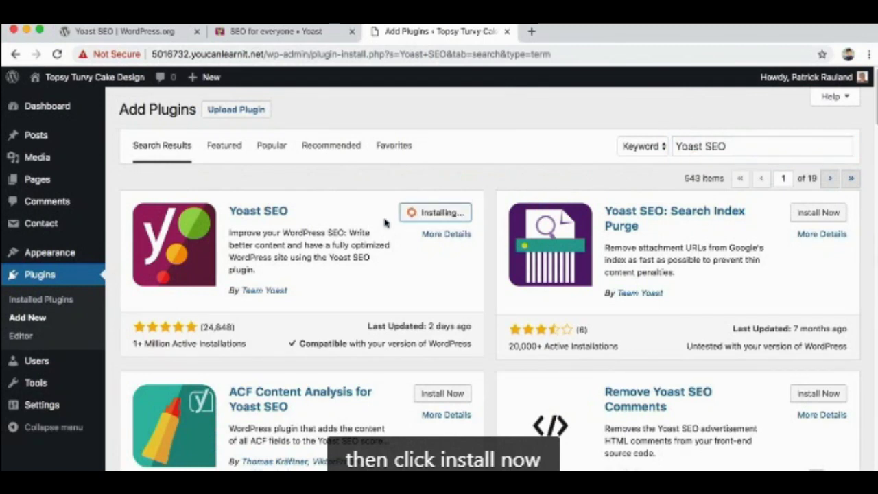
click(442, 213)
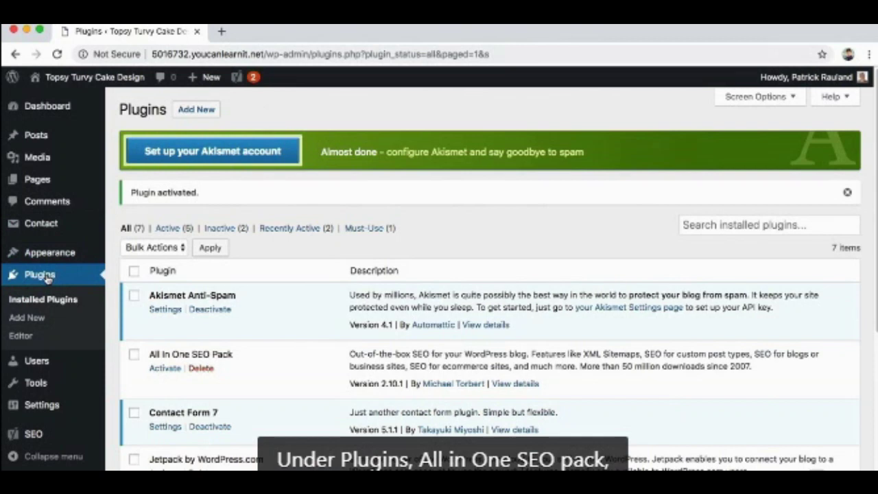
Activate All In One SEO Pack, then go to the Yoast SEO General dashboard.
click(166, 368)
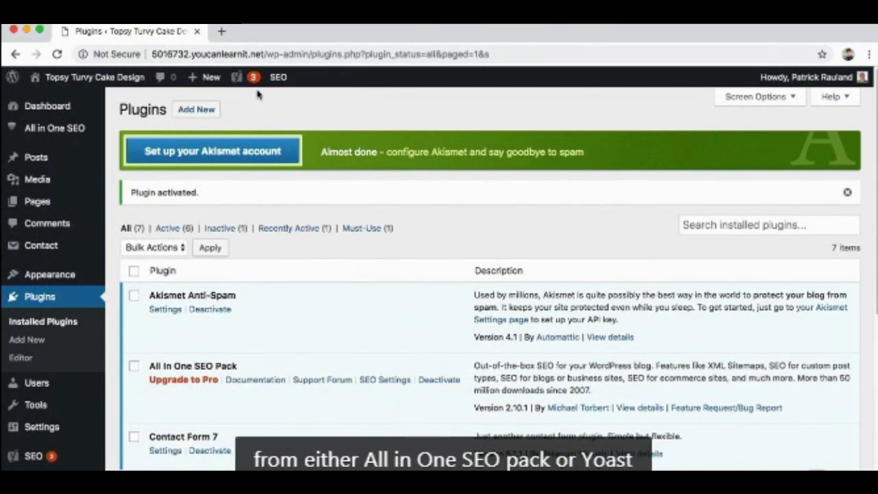
mouse_move(246, 78)
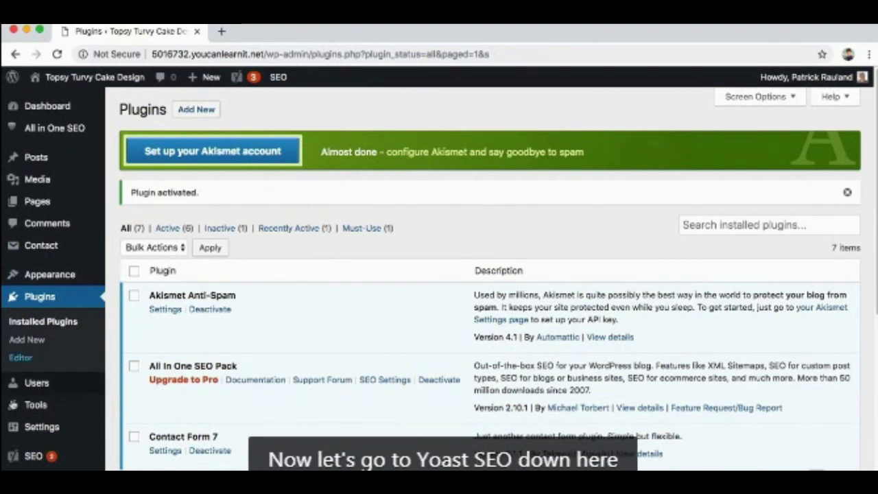
mouse_move(33, 456)
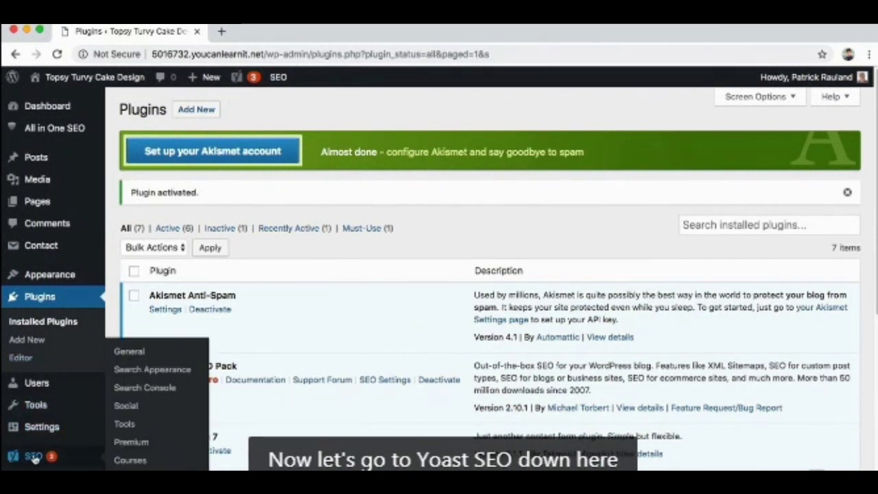
click(33, 457)
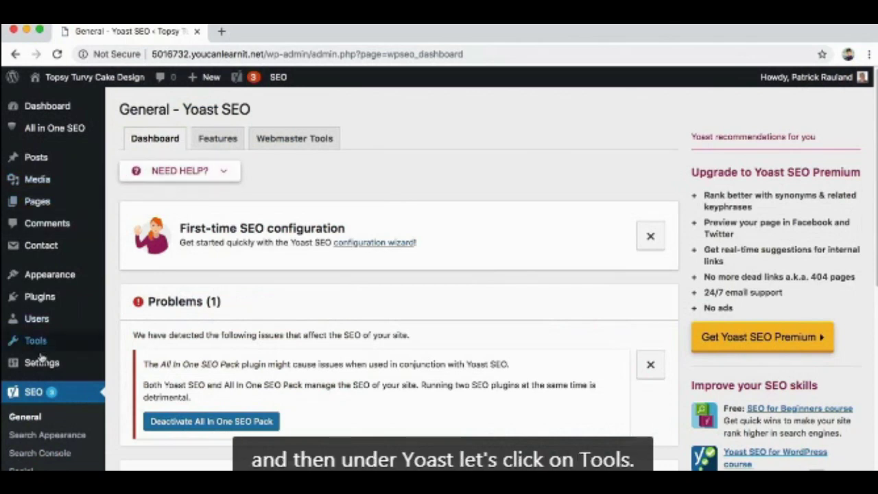
Open Yoast SEO Tools > Import and Export at the 'Import from other SEO plugins' tab.
scroll(35, 329, down, 4)
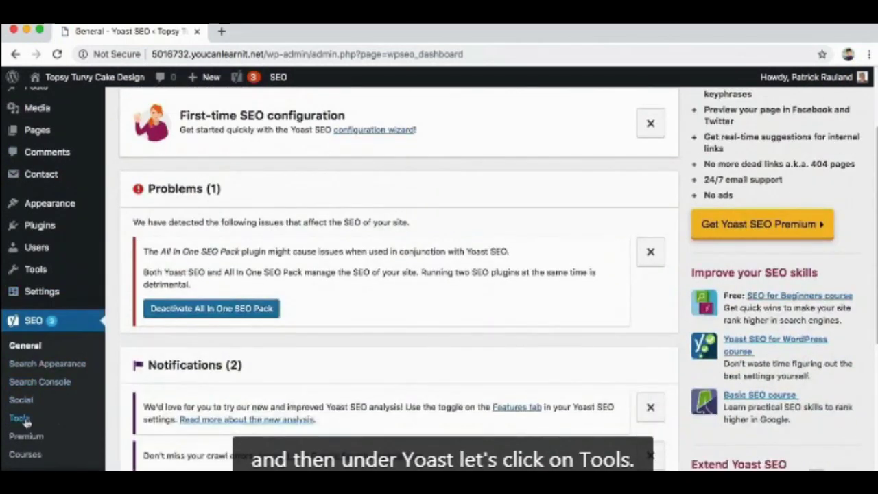
click(20, 418)
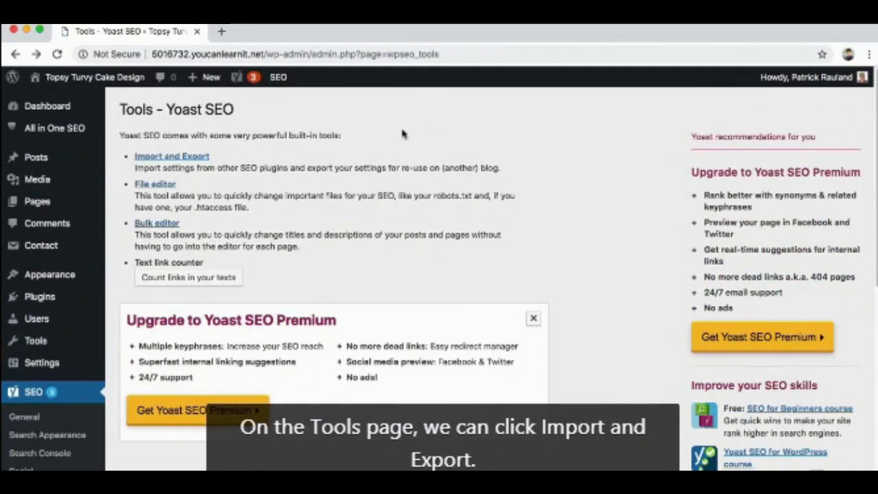
click(205, 157)
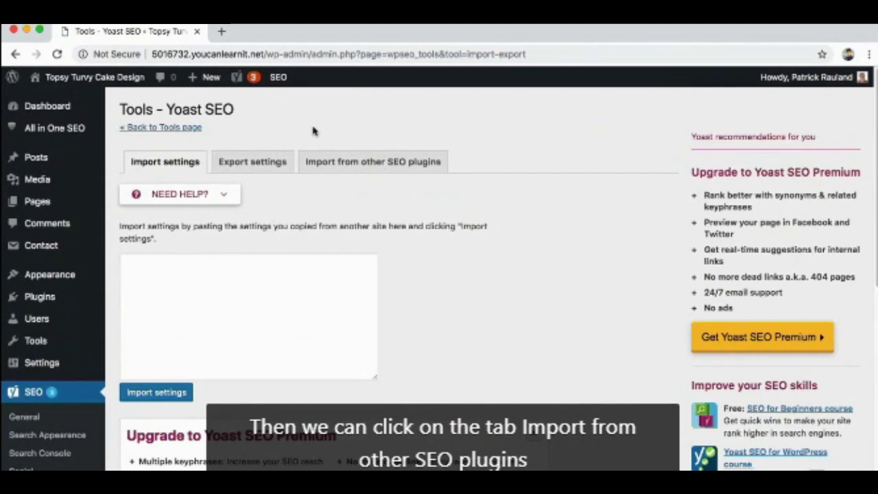
click(333, 164)
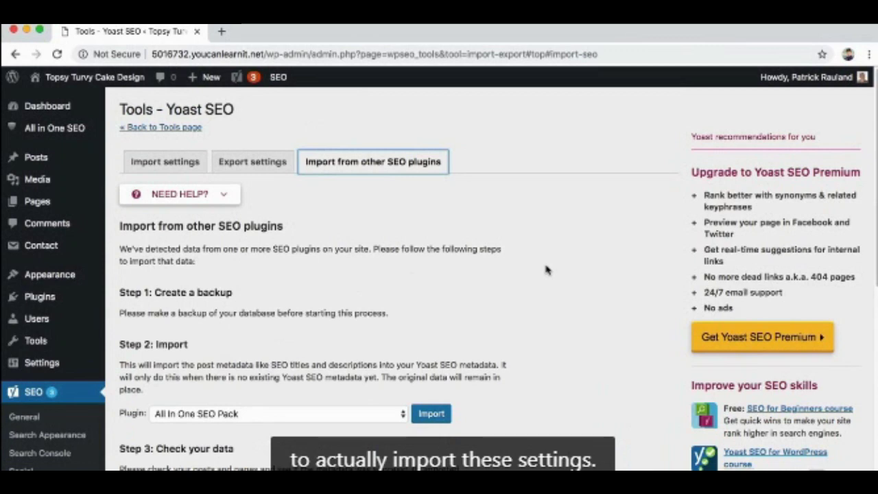
scroll(547, 271, down, 1)
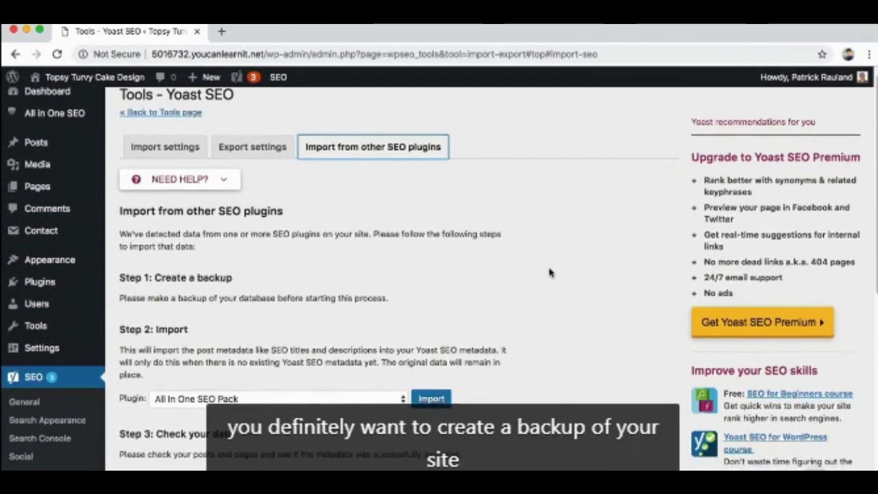
scroll(549, 272, down, 2)
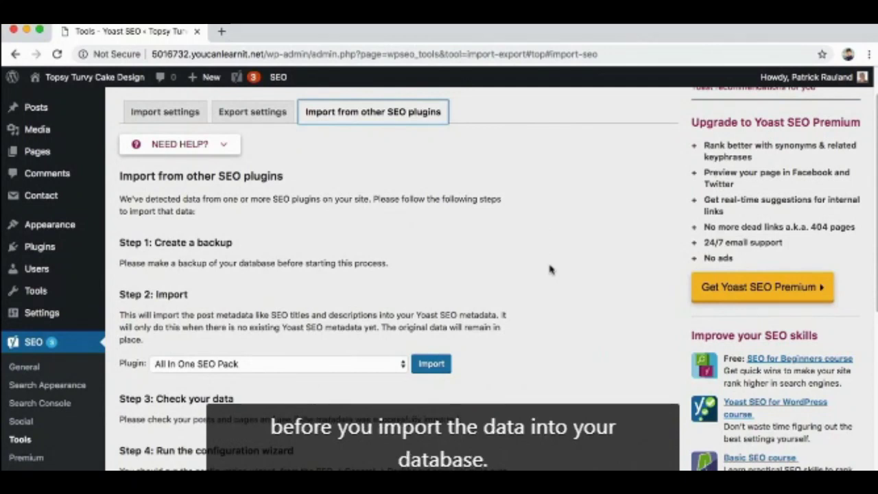
scroll(549, 270, down, 5)
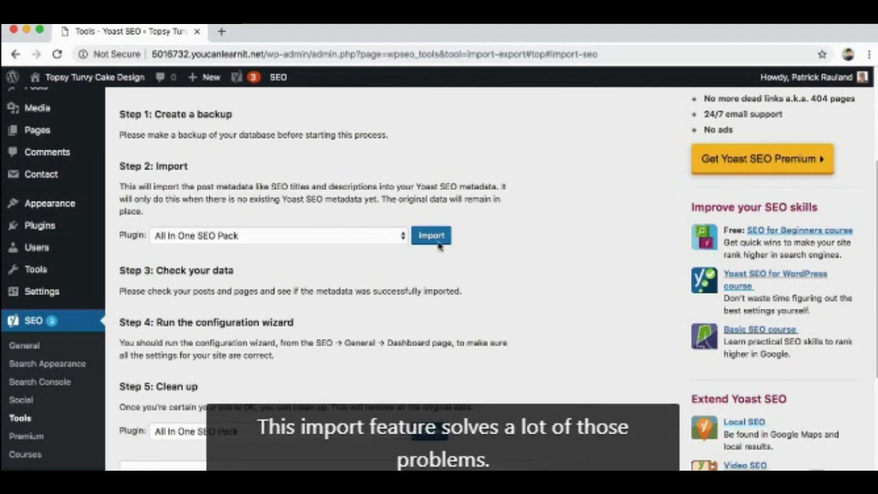
Import the All In One SEO Pack data into Yoast SEO.
click(334, 240)
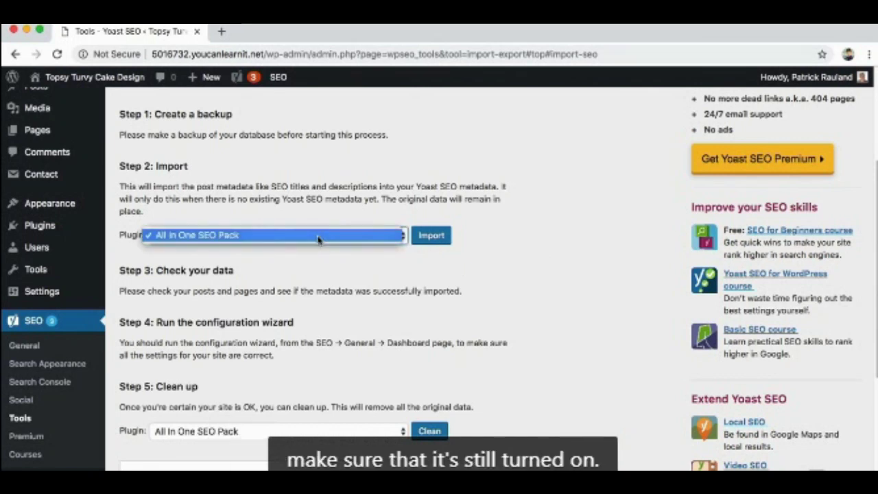
click(318, 238)
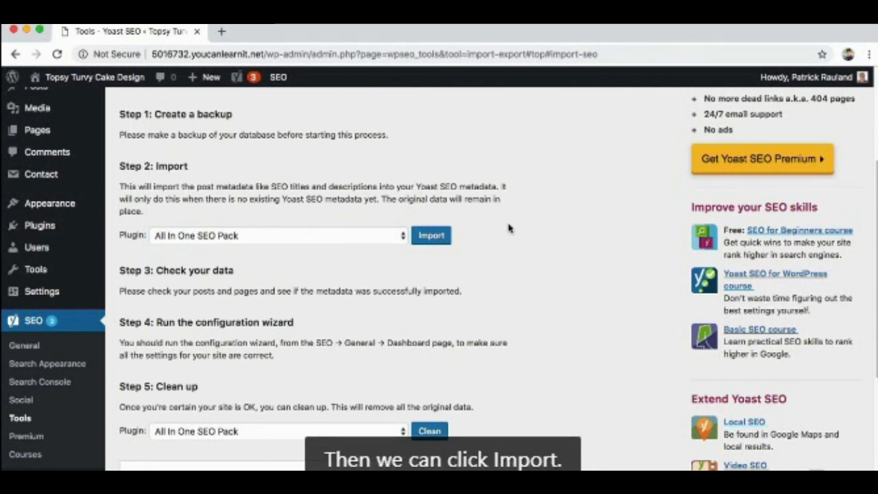
click(425, 238)
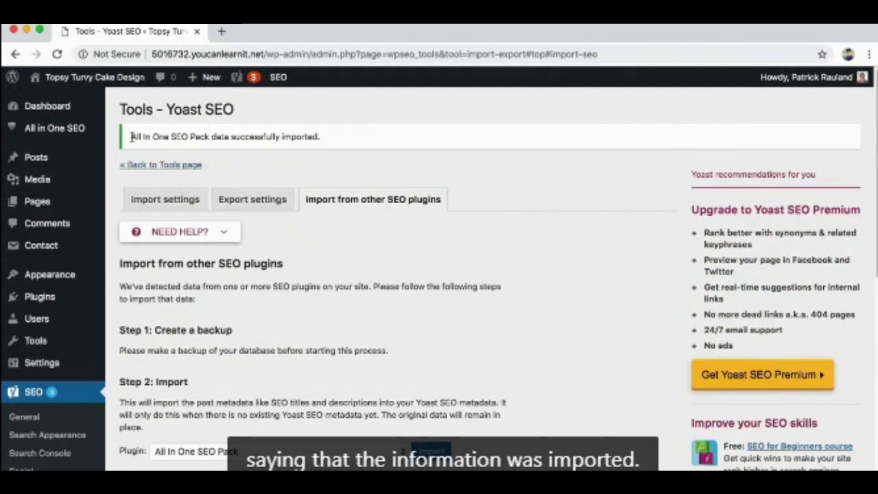
Open Posts > All Posts in a new browser tab and switch to it.
scroll(322, 240, down, 5)
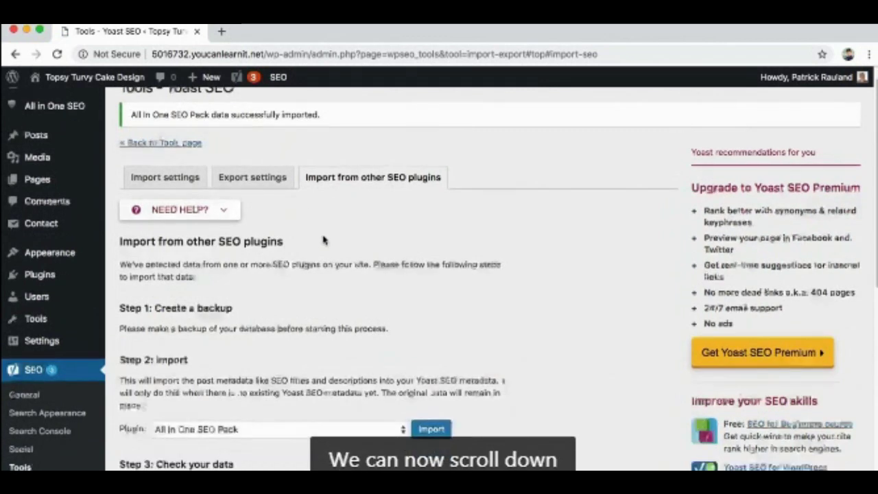
scroll(322, 240, down, 1)
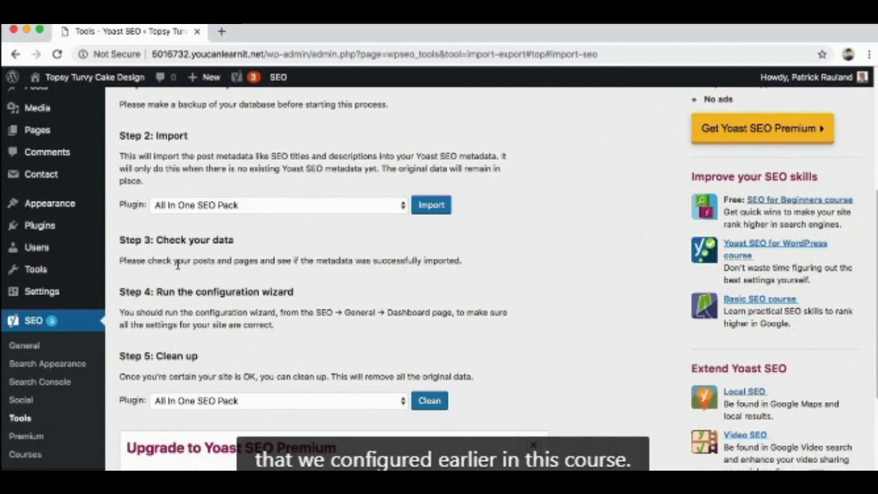
scroll(177, 264, up, 5)
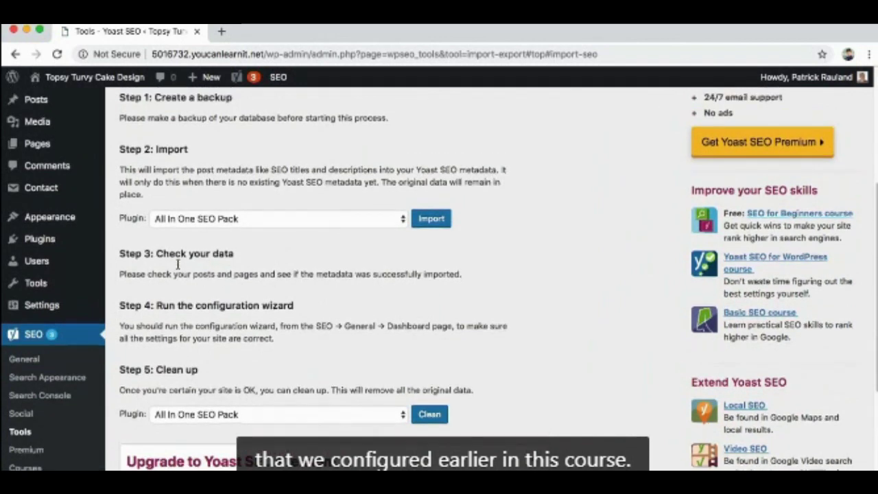
mouse_move(45, 159)
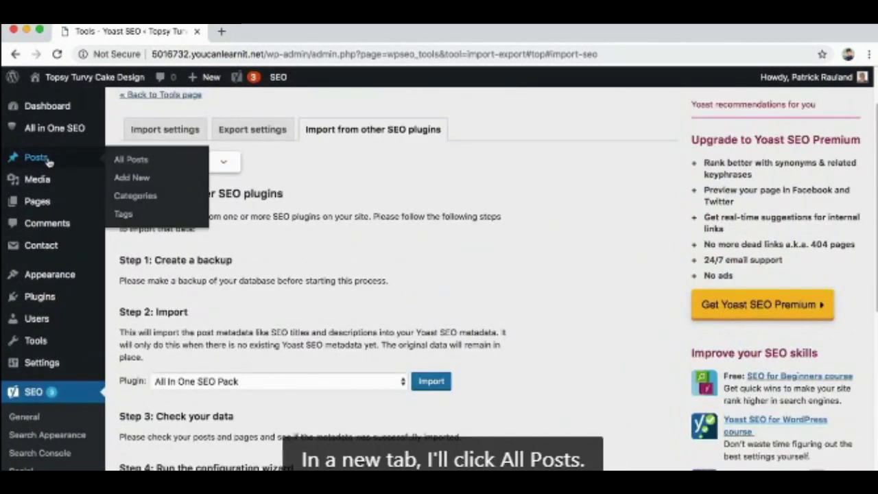
right_click(134, 157)
click(151, 161)
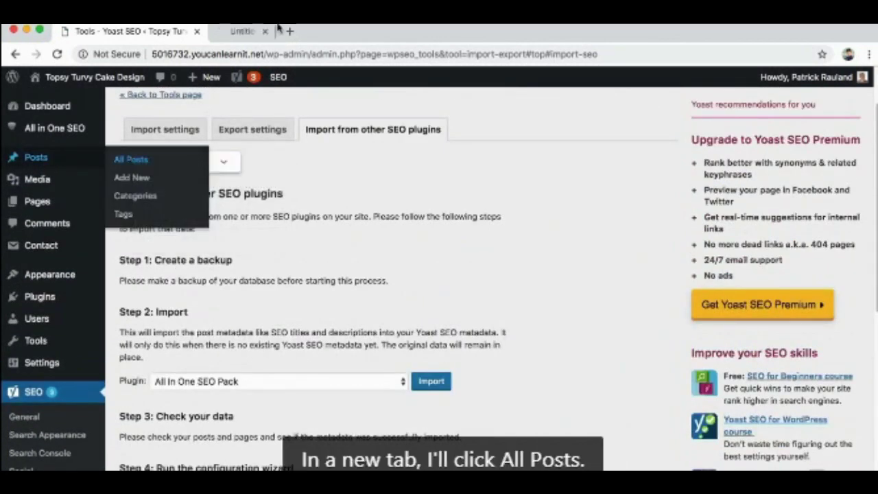
click(255, 33)
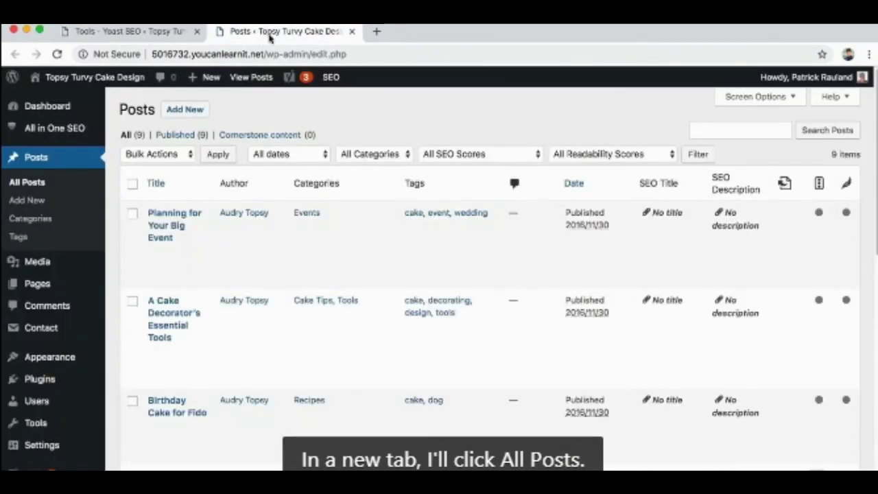
Edit the Pumpkin Pie post and check the migrated SEO title in Yoast's snippet preview.
scroll(309, 270, down, 4)
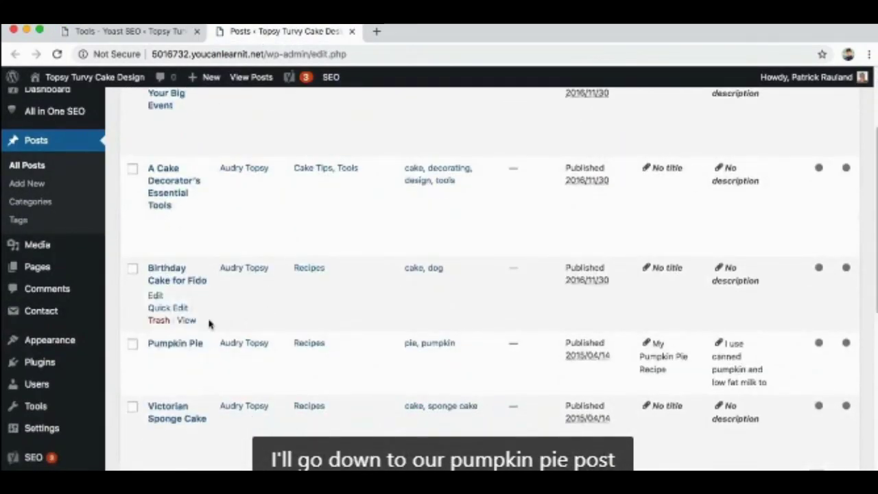
click(177, 345)
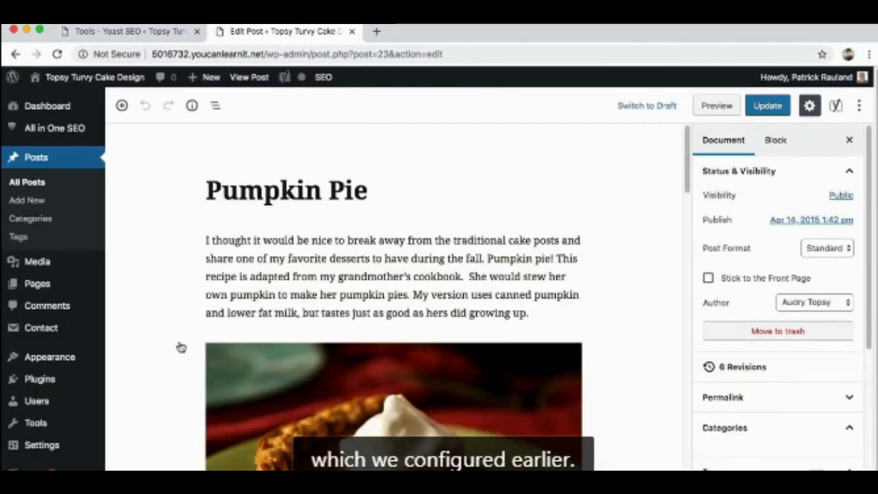
scroll(176, 347, down, 10)
scroll(177, 346, down, 3)
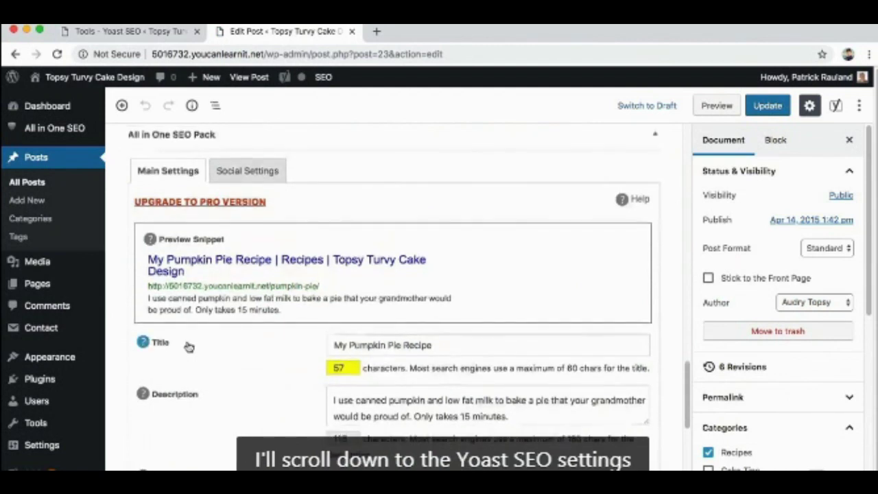
scroll(188, 348, down, 6)
scroll(190, 349, down, 1)
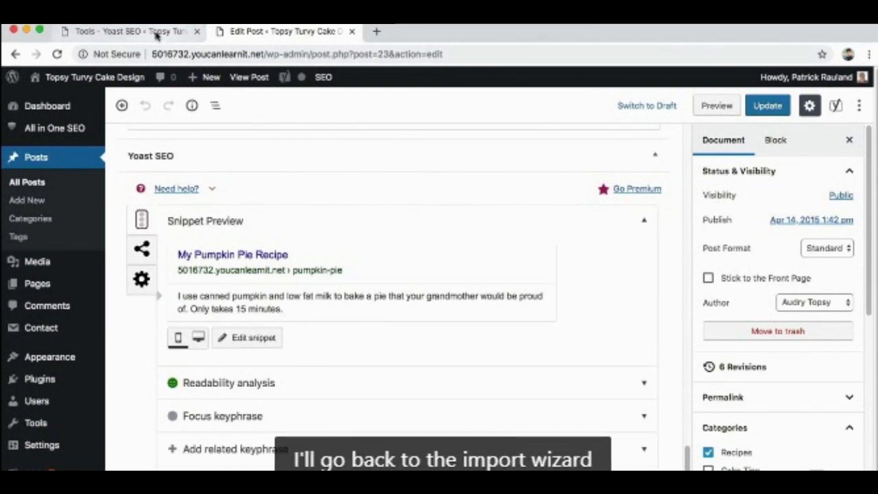
Back on the Yoast tools tab, run Step 5: Clean up to remove leftover All In One SEO data.
click(130, 31)
scroll(339, 281, down, 2)
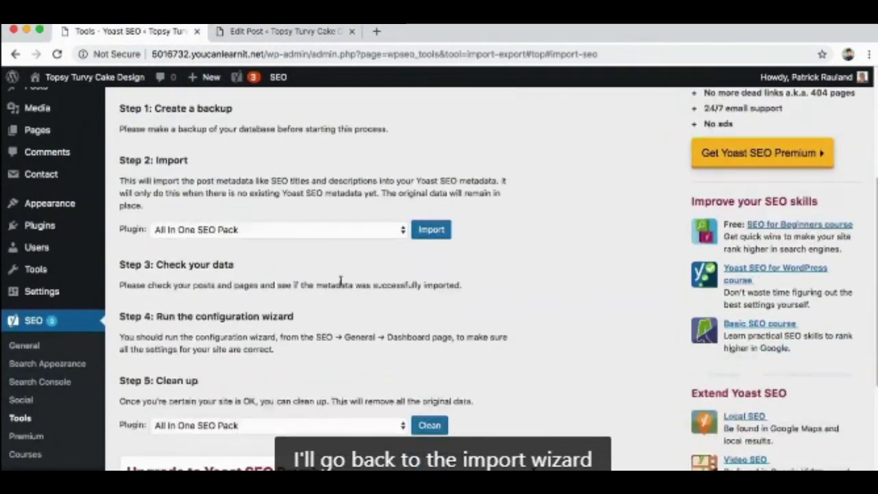
scroll(338, 282, down, 3)
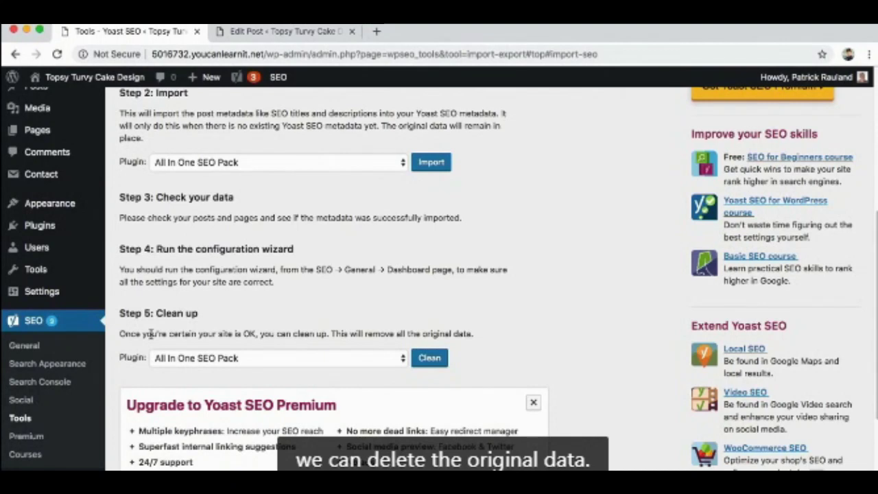
click(429, 358)
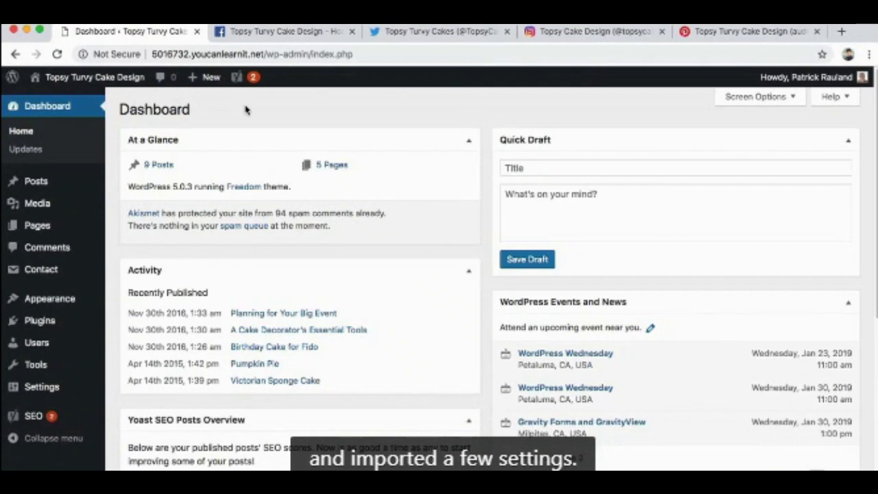
Launch the configuration wizard from the First-time SEO configuration box on SEO > General.
click(67, 420)
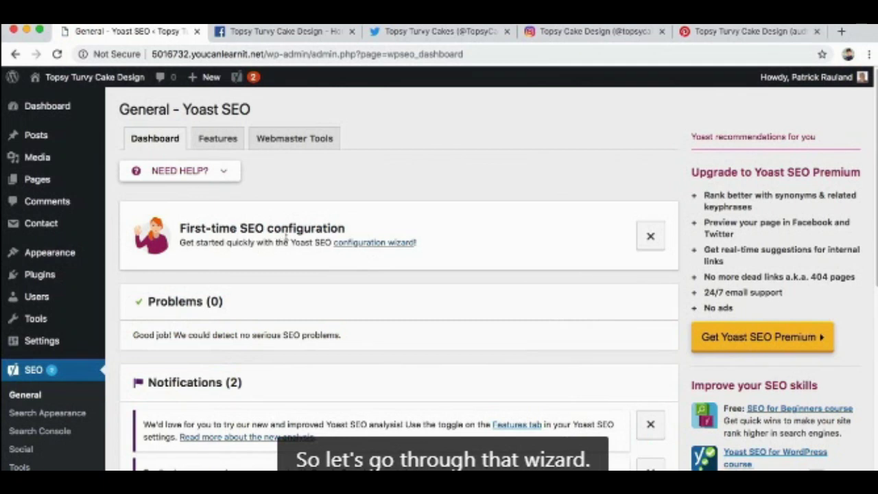
click(361, 245)
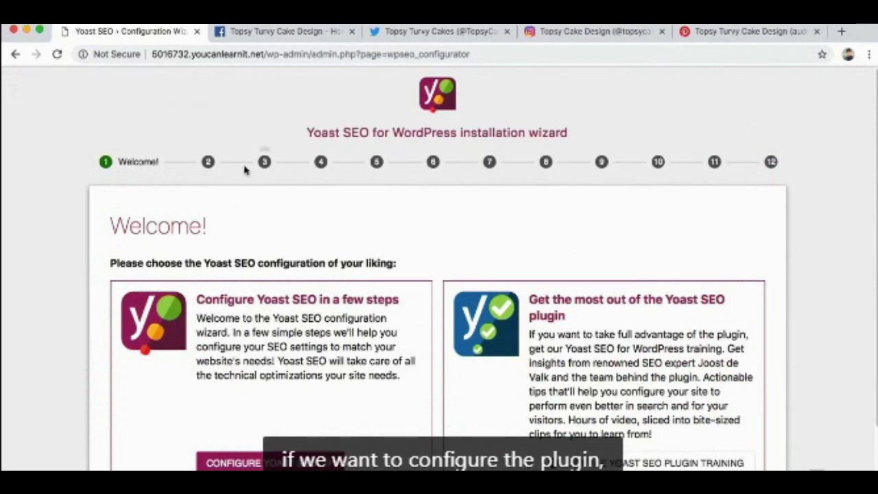
Start the guided Yoast SEO configuration from the wizard's Welcome page.
scroll(100, 281, down, 3)
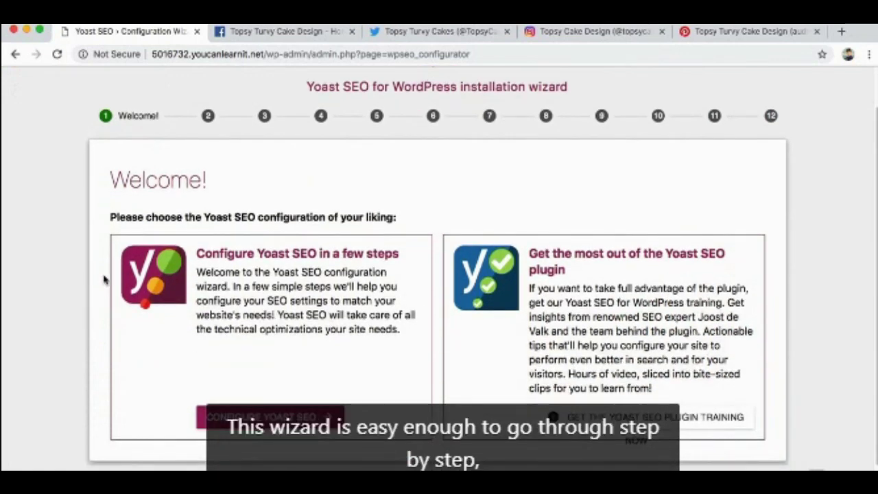
scroll(105, 279, down, 1)
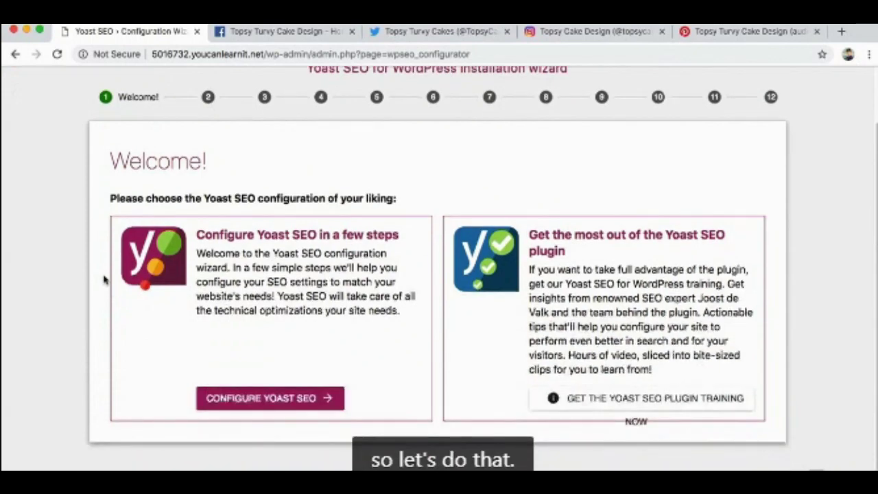
click(261, 402)
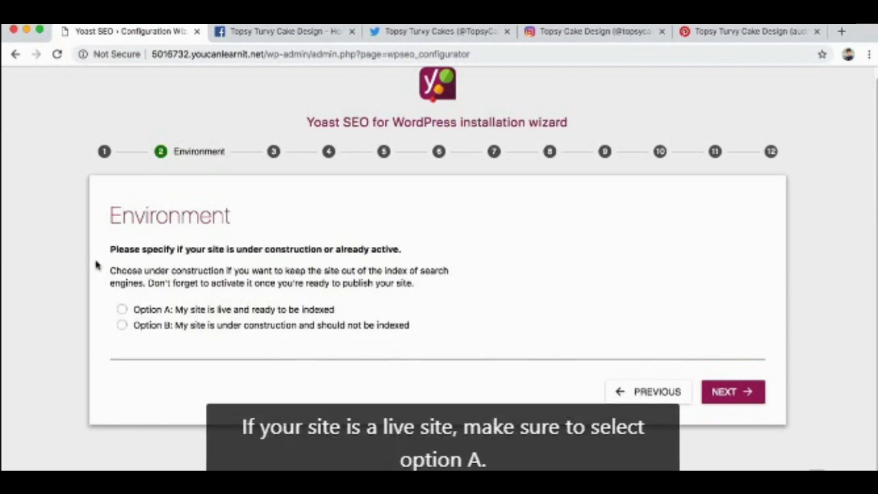
Set the environment to Option B, under construction, and the site type to small offline business.
click(121, 309)
click(121, 325)
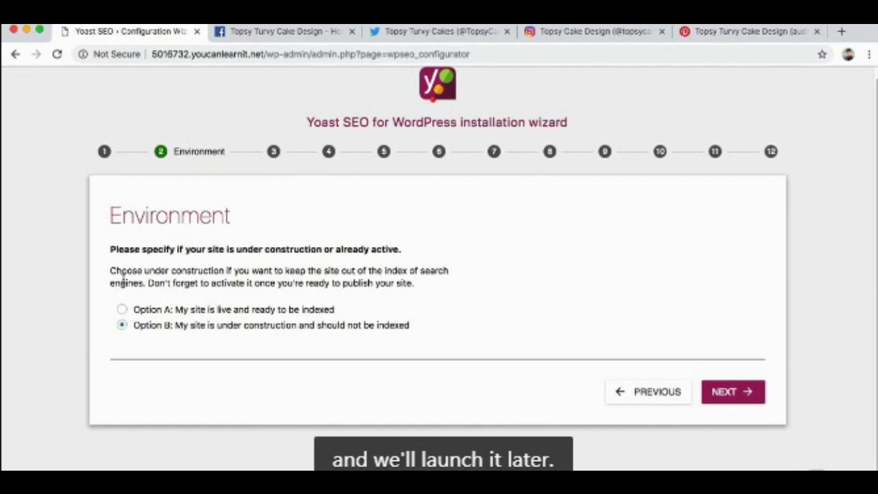
click(732, 392)
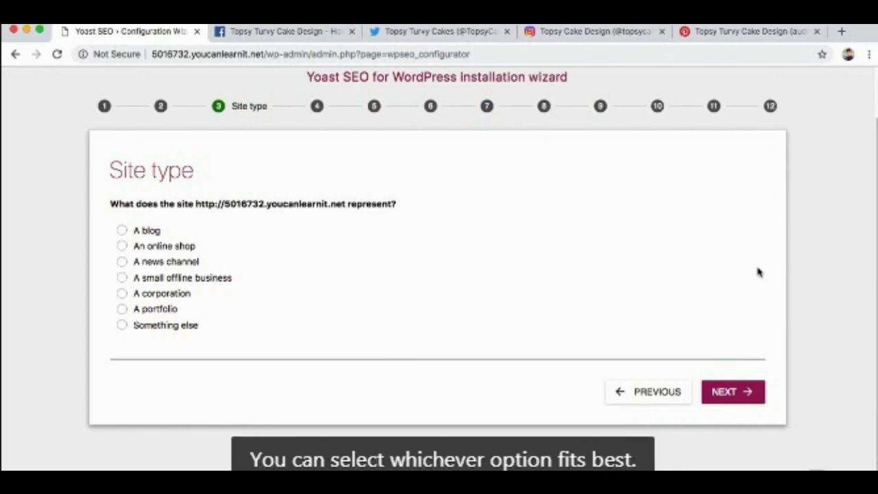
click(167, 279)
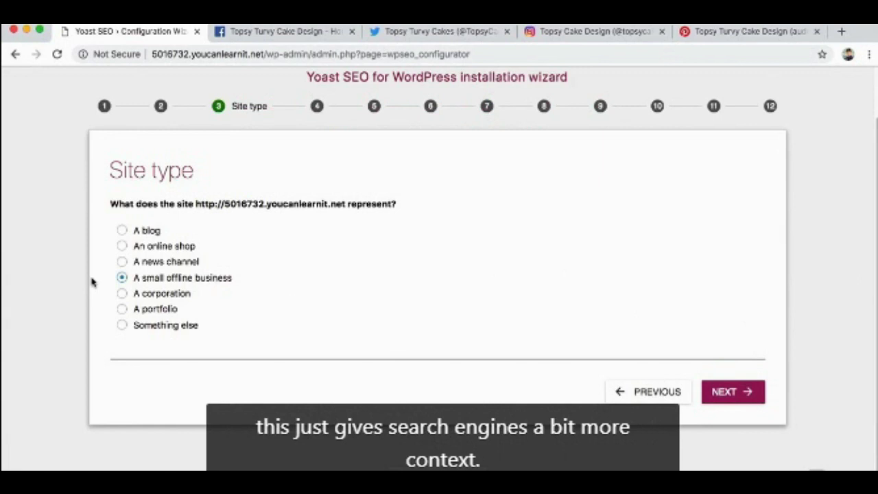
click(719, 392)
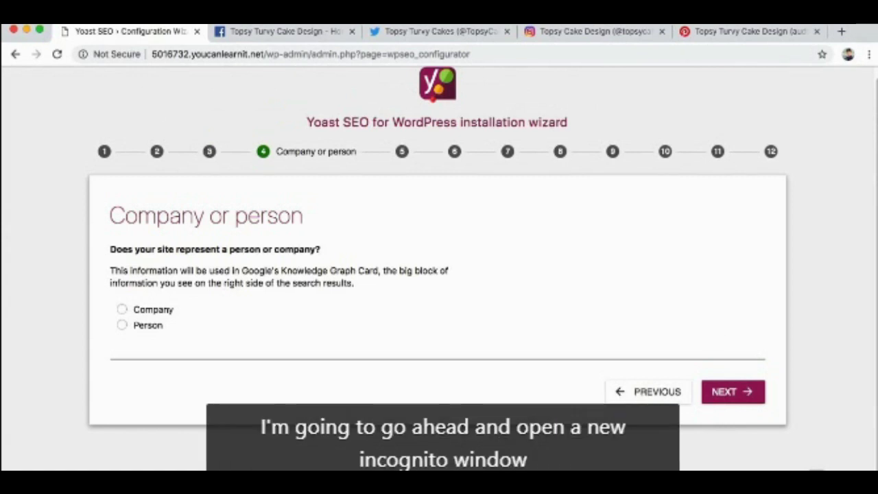
Search Google for 'thomas jefferson' in a new incognito window.
click(96, 4)
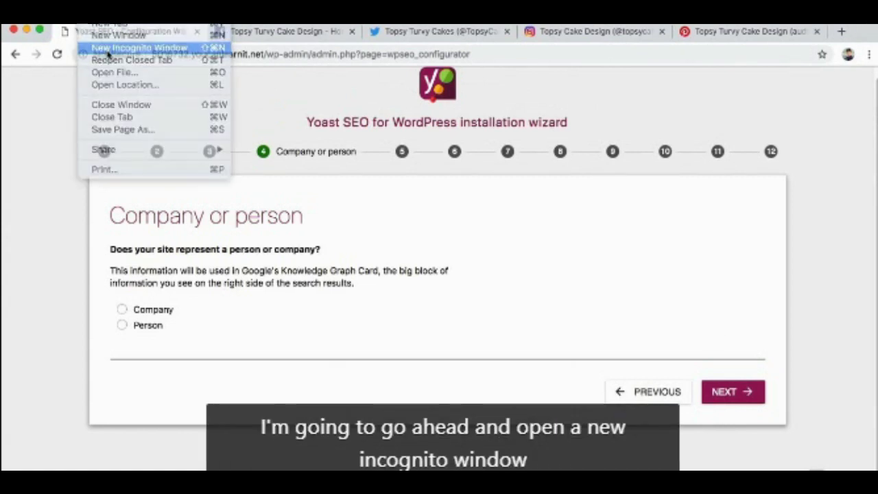
click(109, 50)
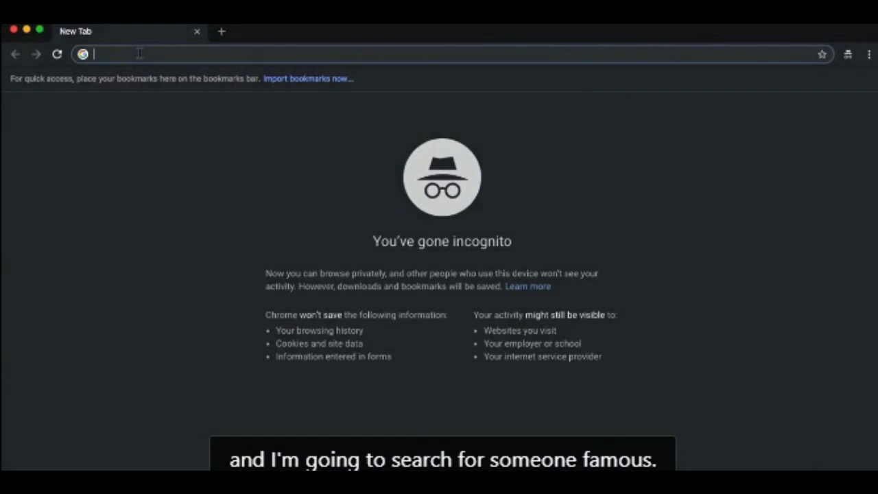
text(thomas )
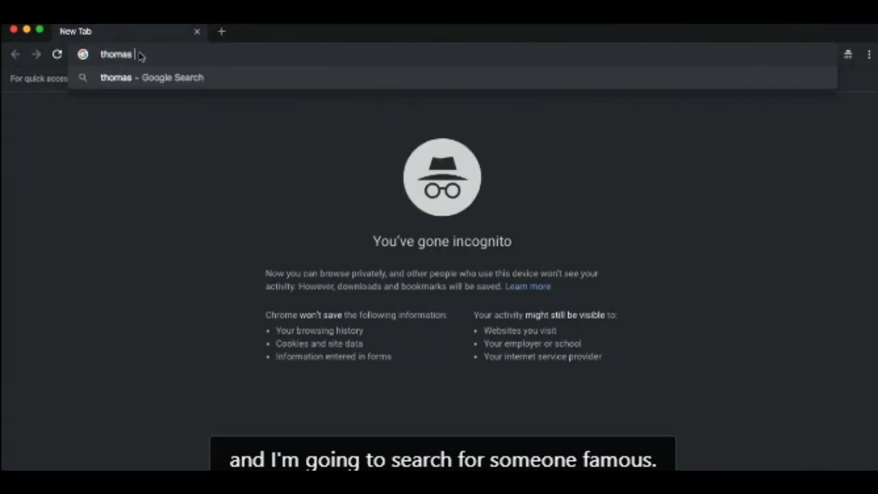
text(jefferson)
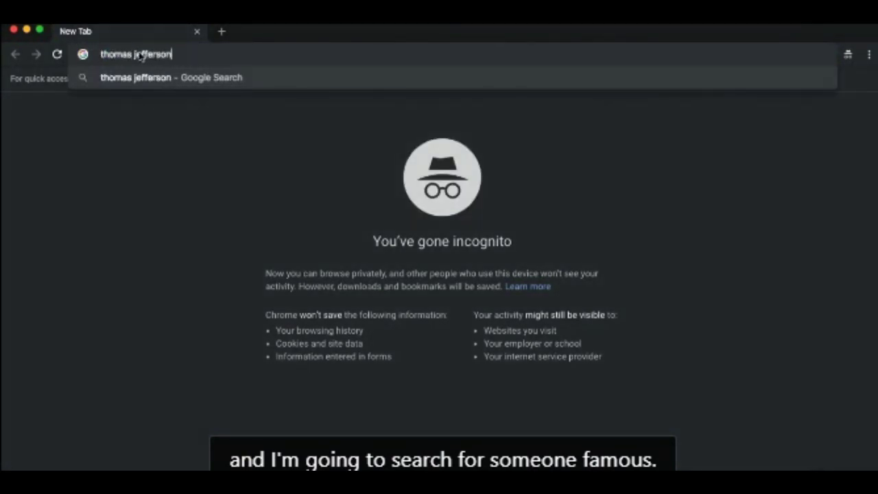
key(Return)
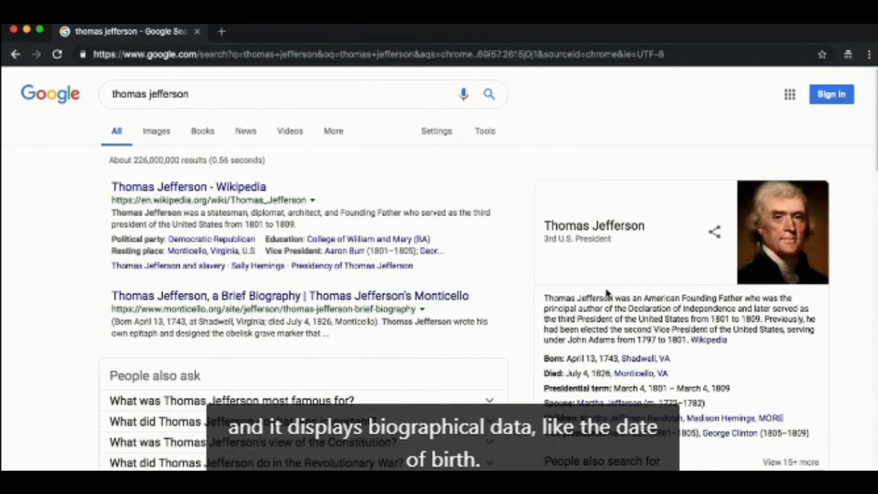
Search 'mcdonalds', review its knowledge panel, then close the incognito window.
drag(193, 93, 62, 96)
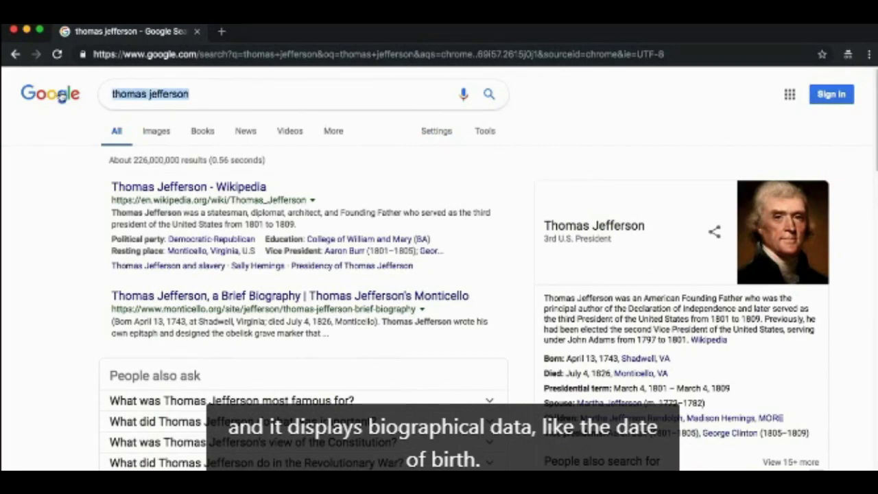
text(mcdonalds)
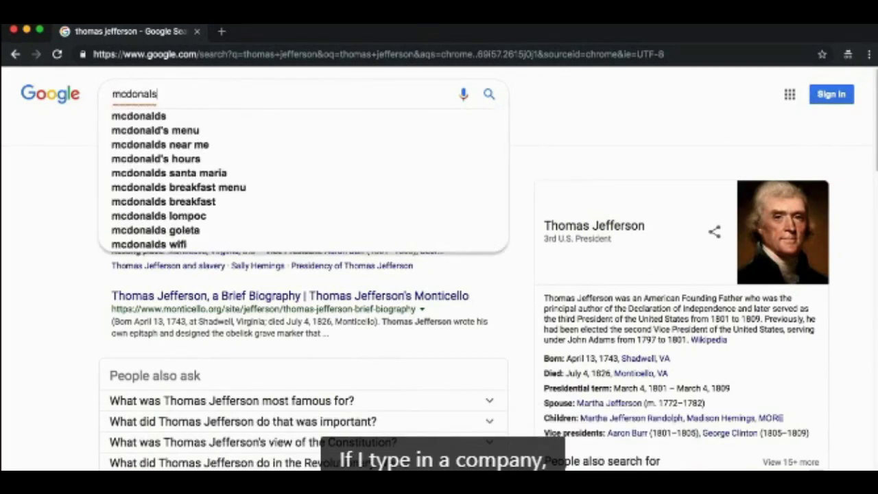
key(Return)
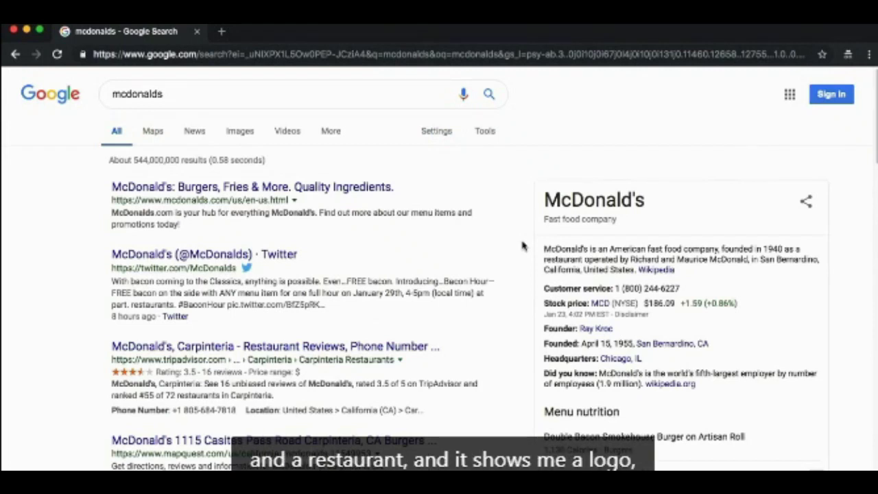
scroll(625, 285, down, 3)
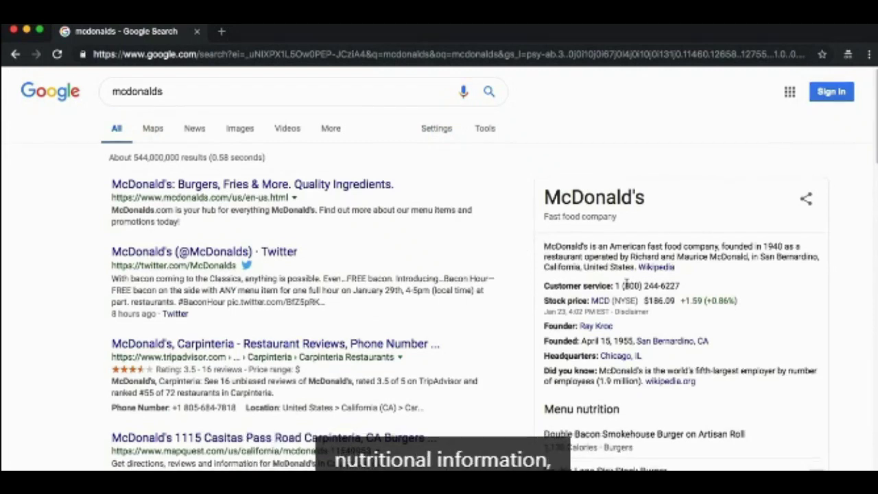
scroll(625, 285, down, 3)
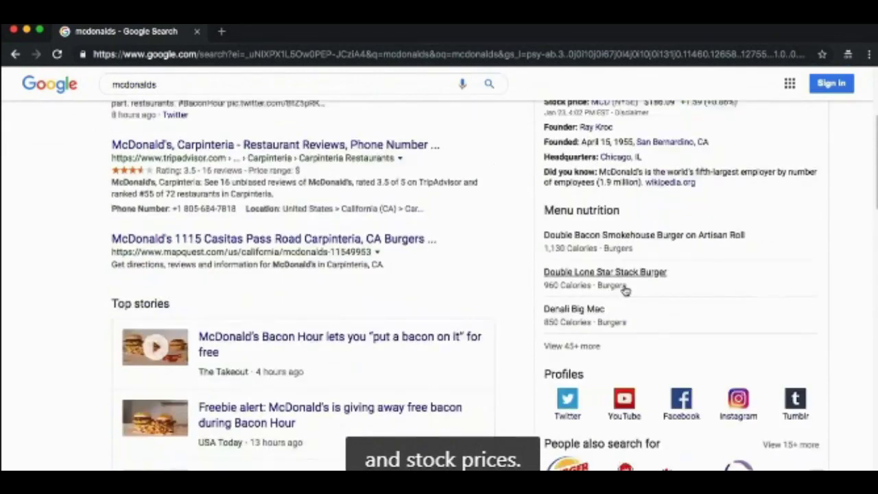
scroll(626, 288, up, 3)
scroll(624, 290, up, 4)
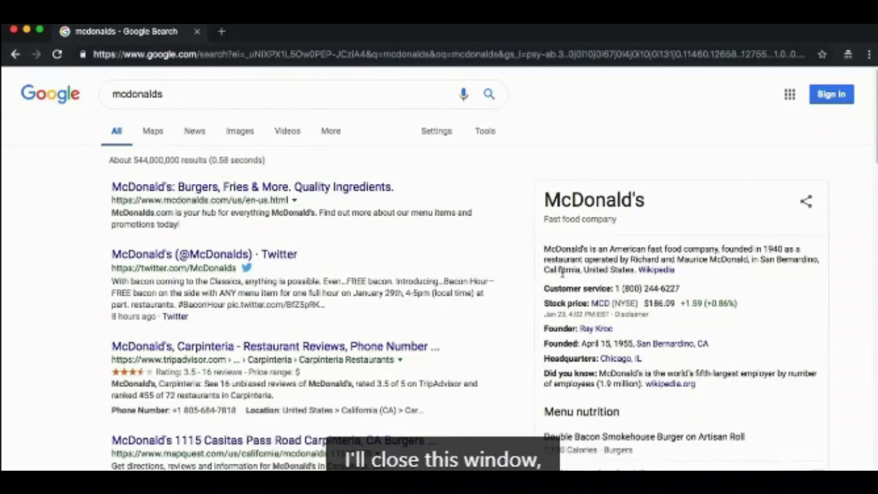
click(197, 31)
Declare the site a company named 'Topsy Turvey Cake Design'.
click(153, 309)
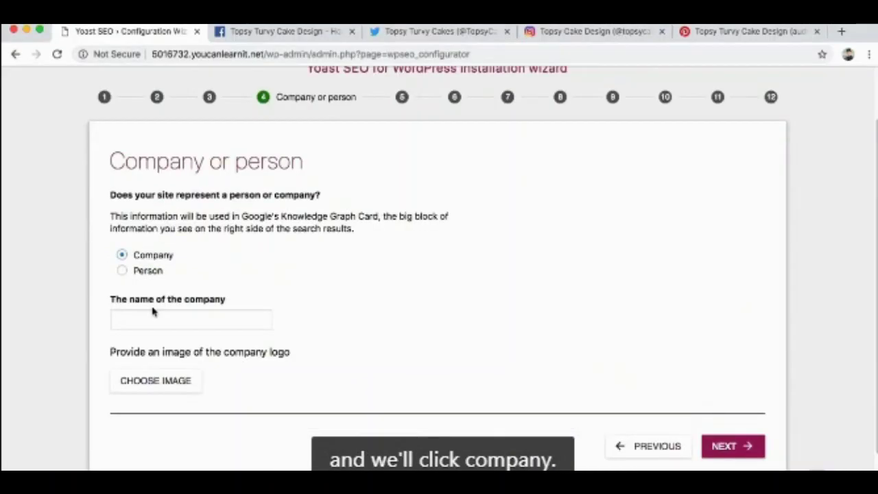
click(149, 311)
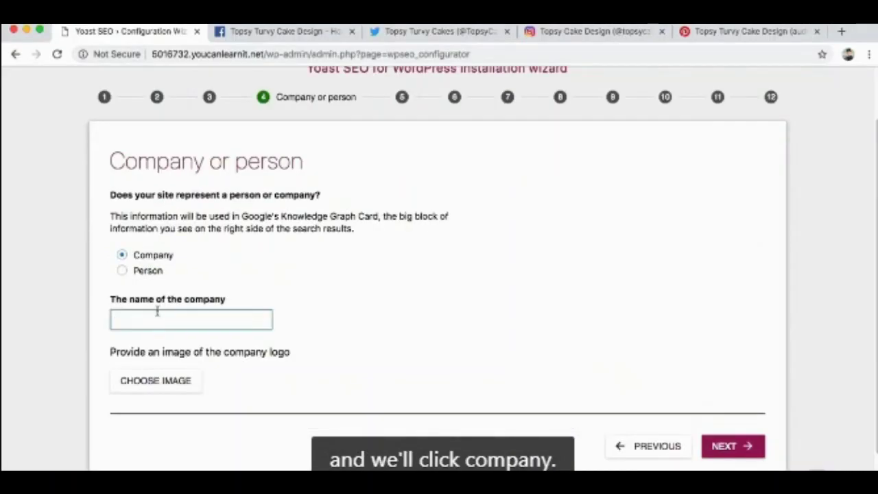
text(T)
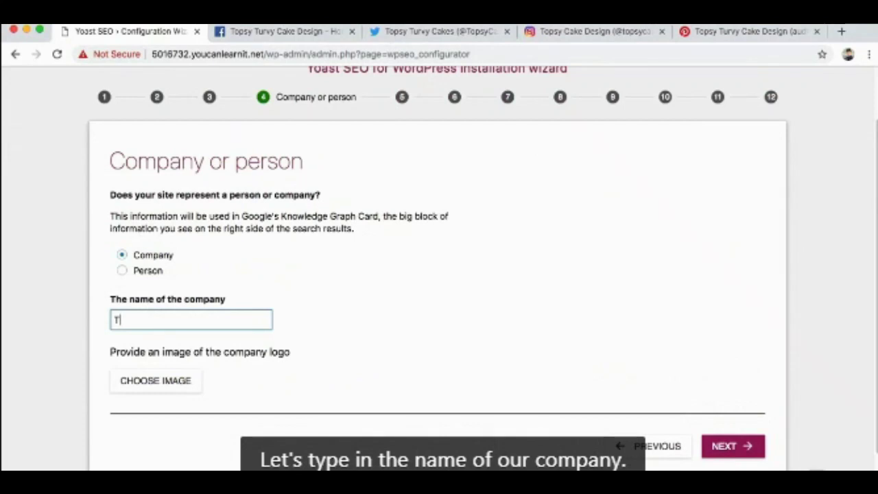
text(opsy Turvey Cake Design)
click(152, 350)
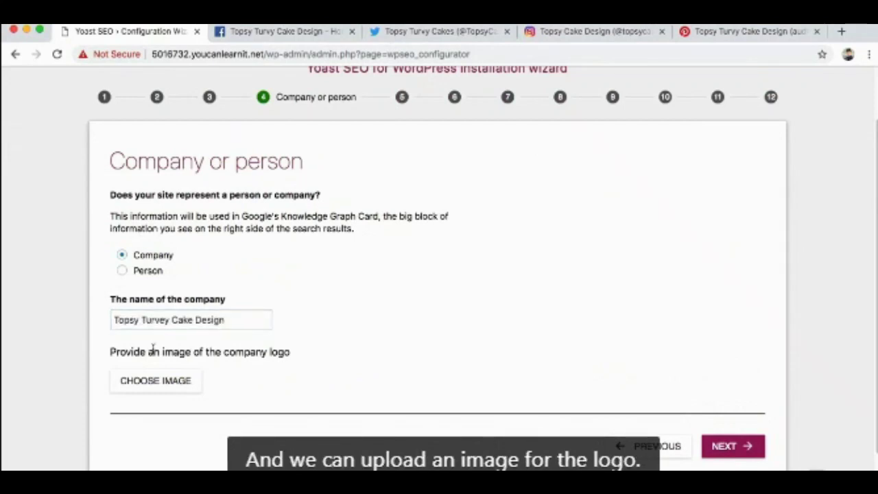
Choose the Topsy Turvy Cake logo from the Media Library as the company logo.
click(154, 381)
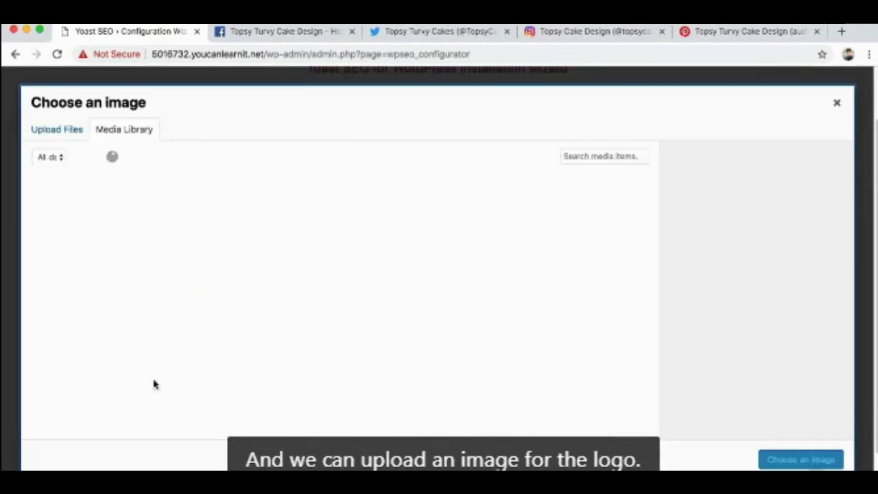
click(69, 228)
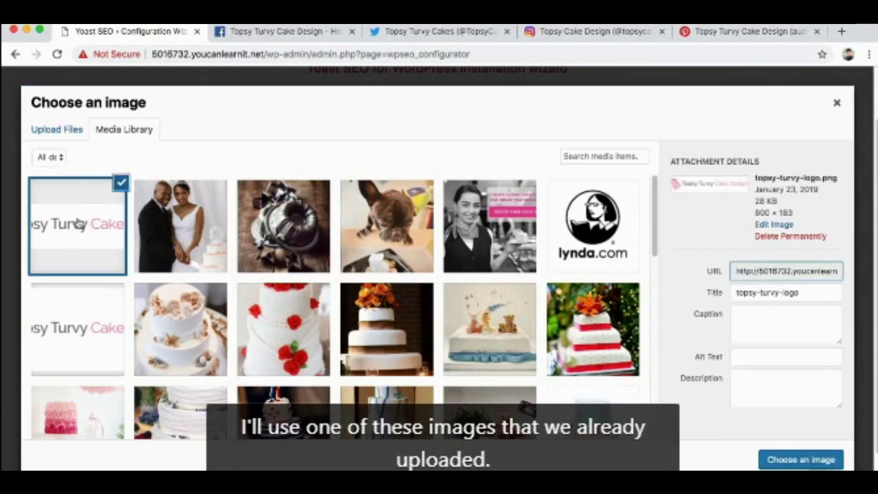
click(815, 463)
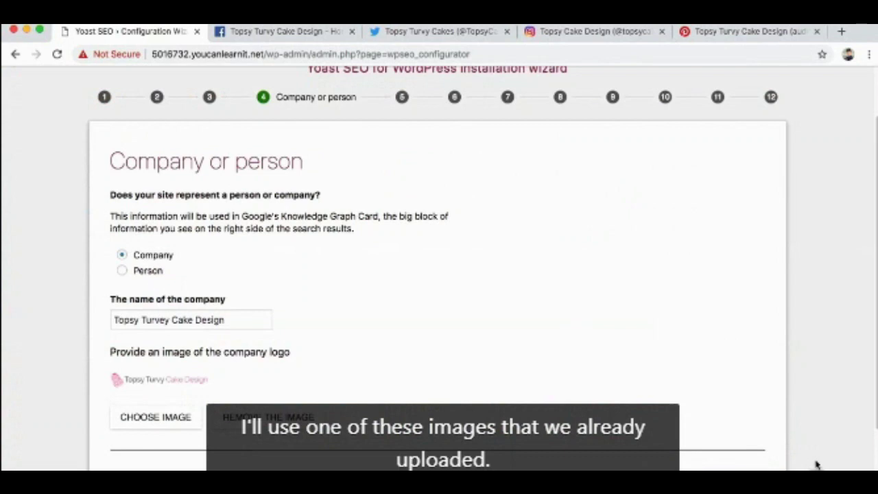
scroll(446, 402, down, 2)
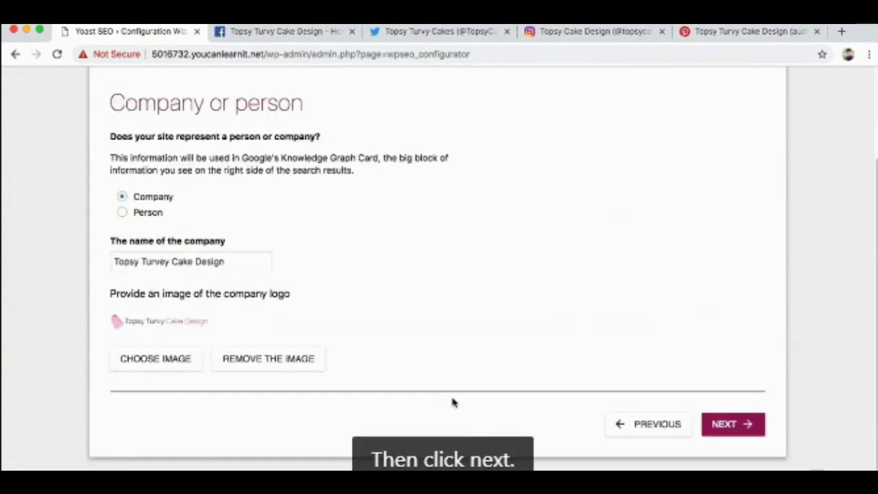
click(730, 424)
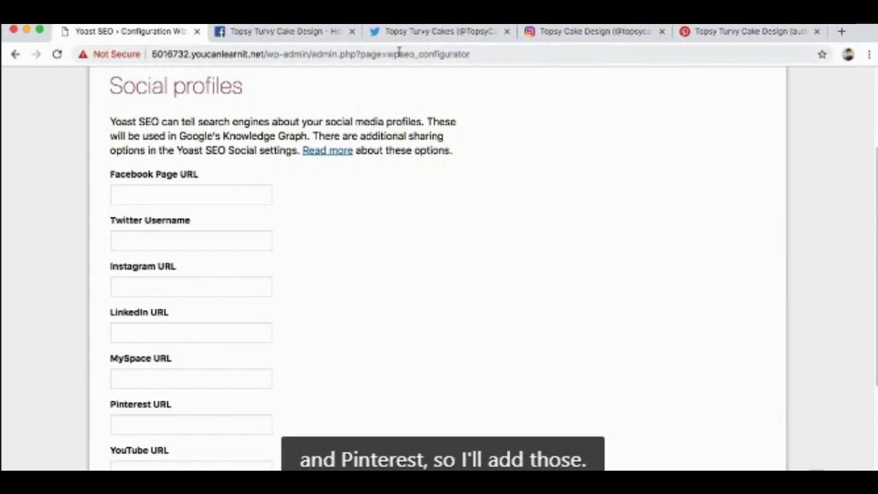
Copy the Facebook page address into the wizard's Facebook Page URL field.
click(280, 32)
click(254, 54)
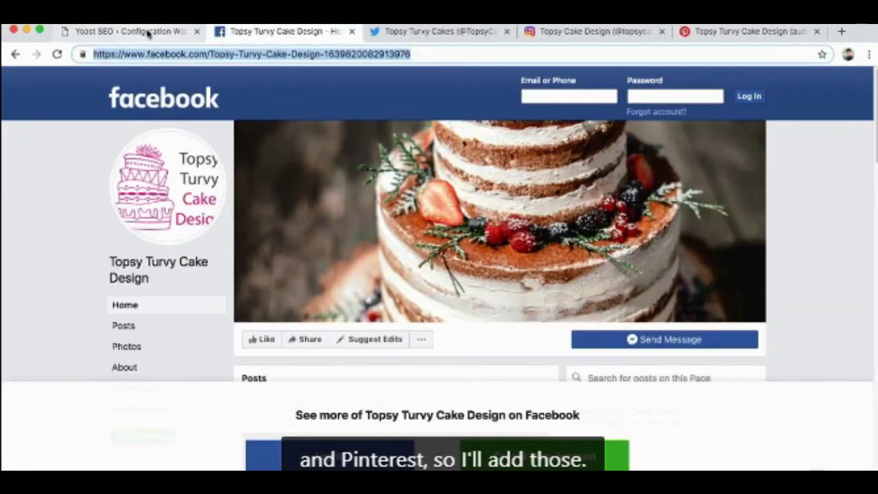
key(super+c)
click(149, 33)
click(159, 193)
key(super+v)
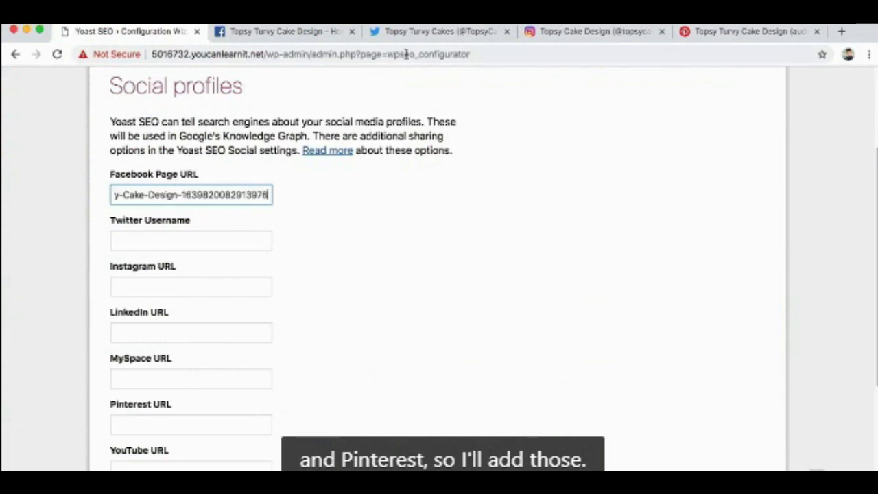
Grab the Twitter profile address, then continue to the search engine visibility step.
click(406, 32)
click(284, 55)
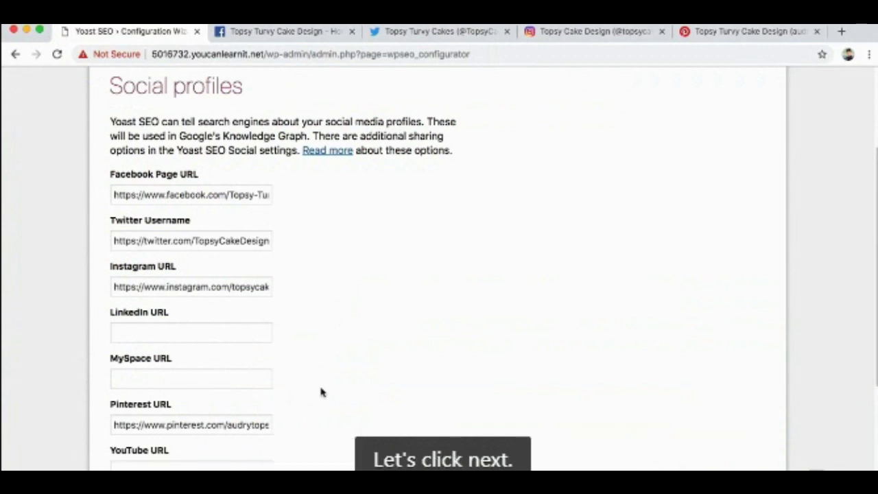
scroll(339, 391, down, 3)
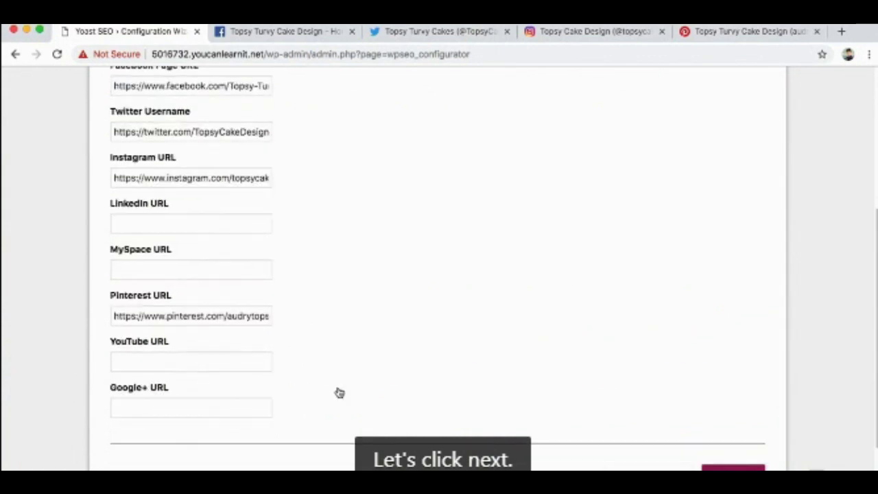
click(733, 468)
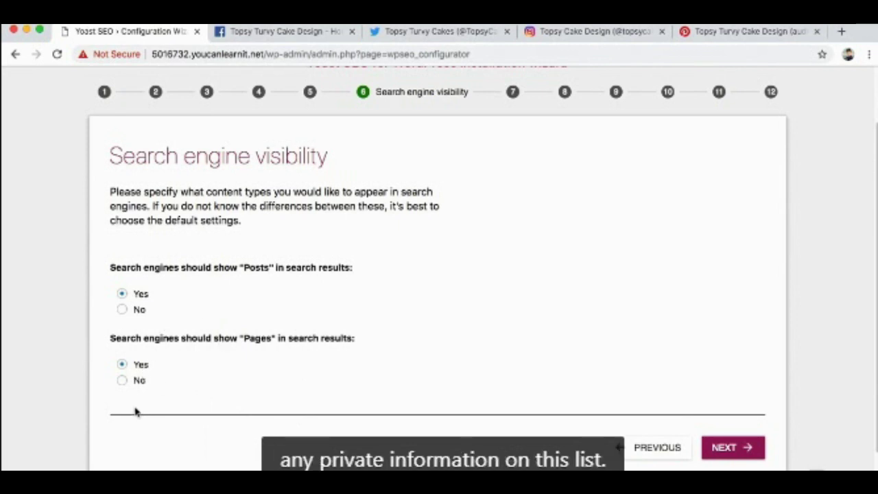
Leave Posts and Pages both set to Yes for appearing in search results.
click(140, 383)
click(140, 364)
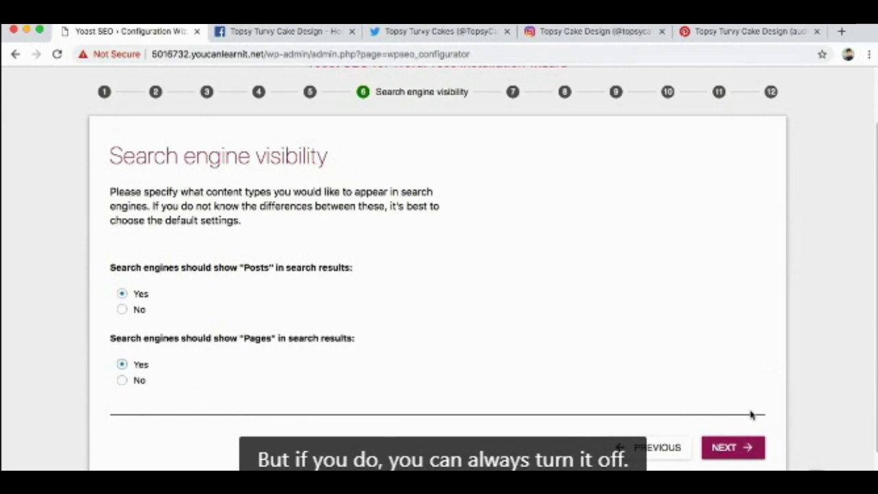
click(744, 448)
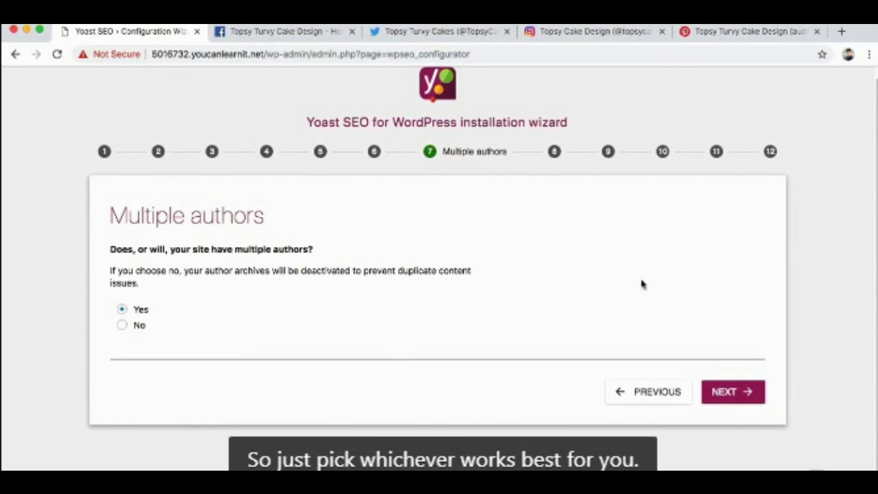
Choose No for multiple authors and continue.
click(138, 328)
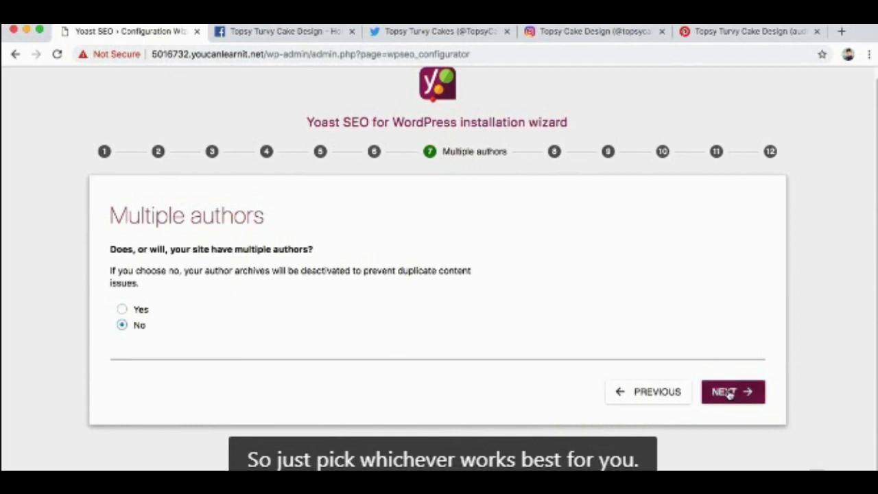
click(727, 391)
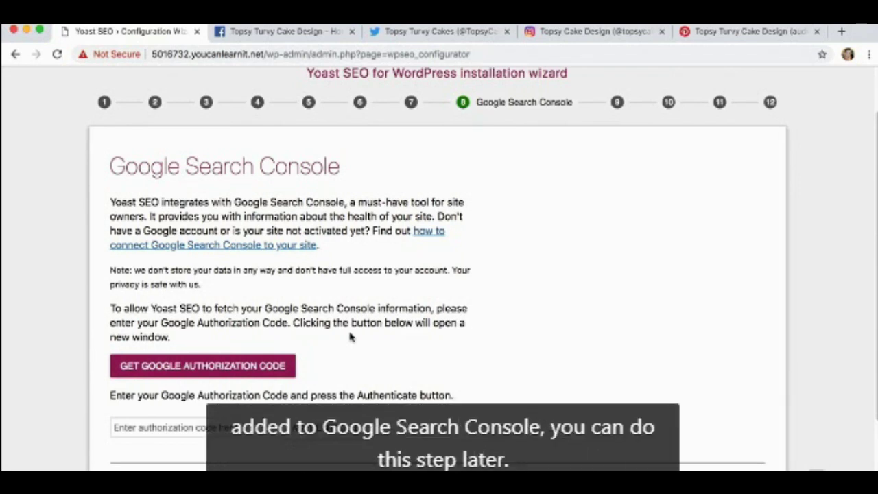
Authorize Yoast SEO with the site owner's Google account and copy the authorization code.
scroll(349, 336, down, 2)
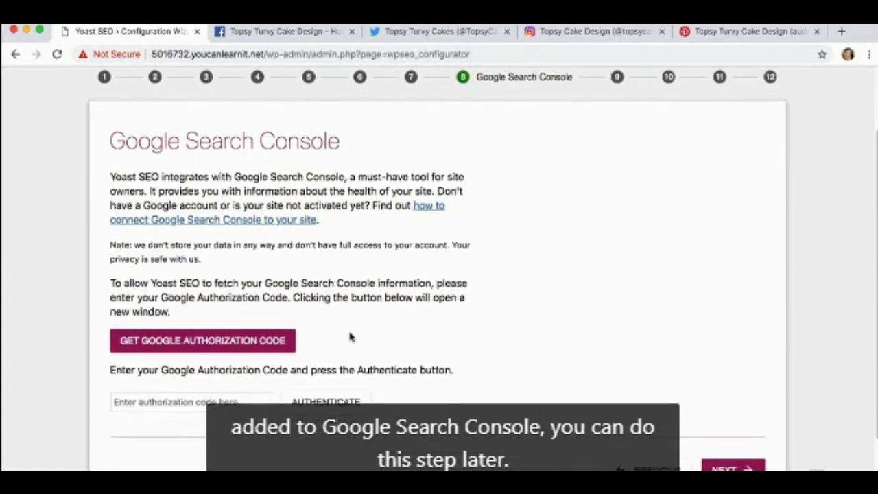
click(231, 350)
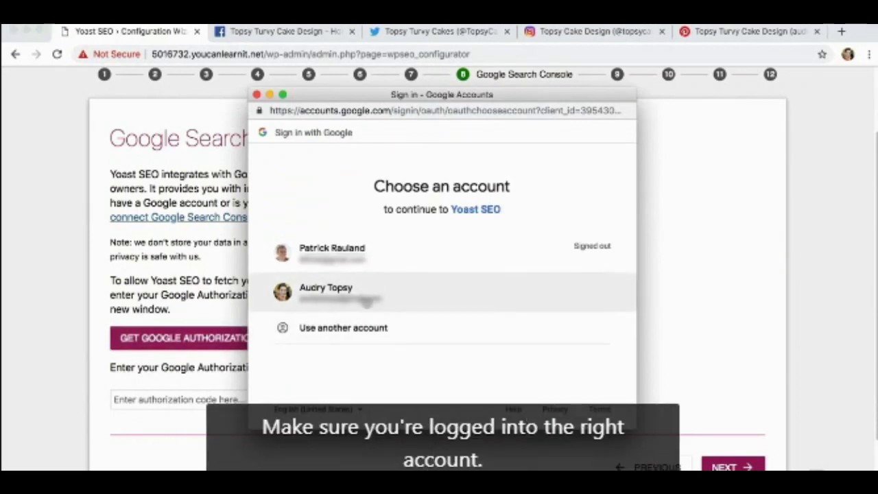
click(367, 300)
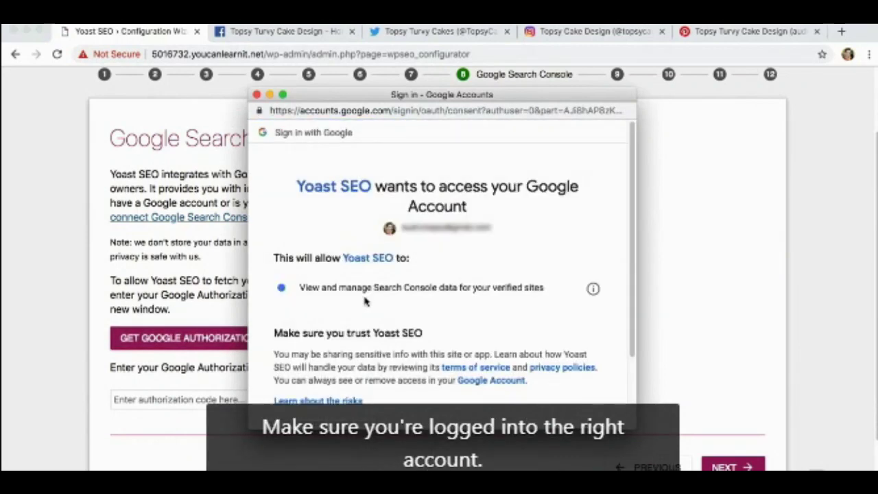
scroll(365, 302, down, 3)
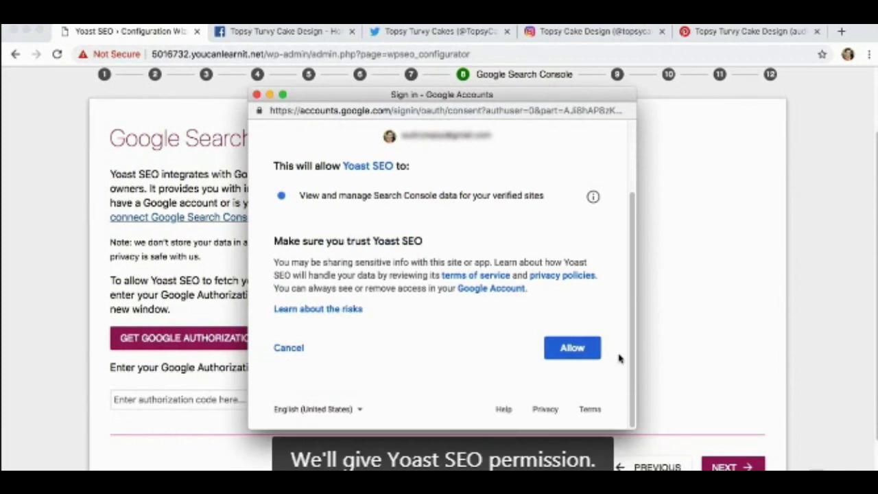
click(581, 351)
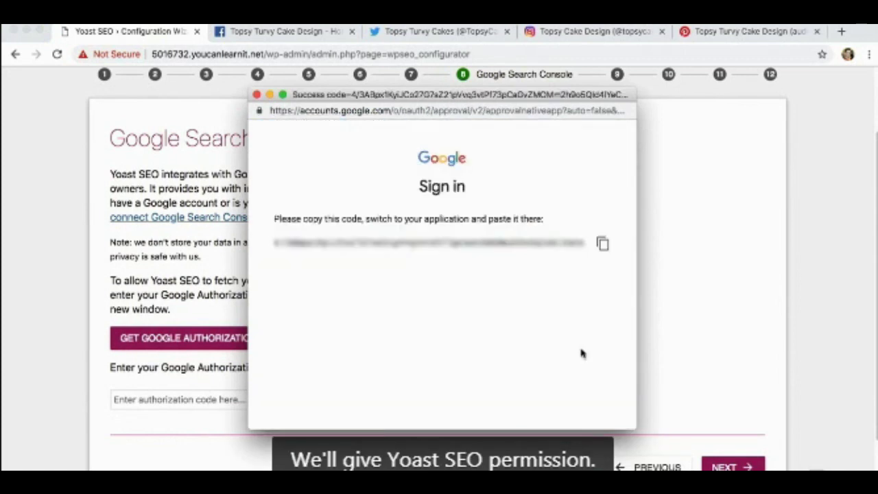
click(602, 245)
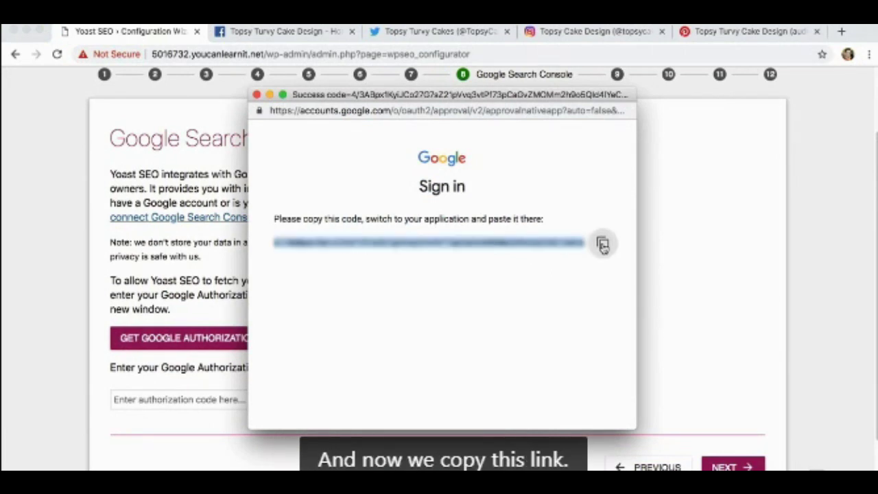
click(257, 94)
click(181, 400)
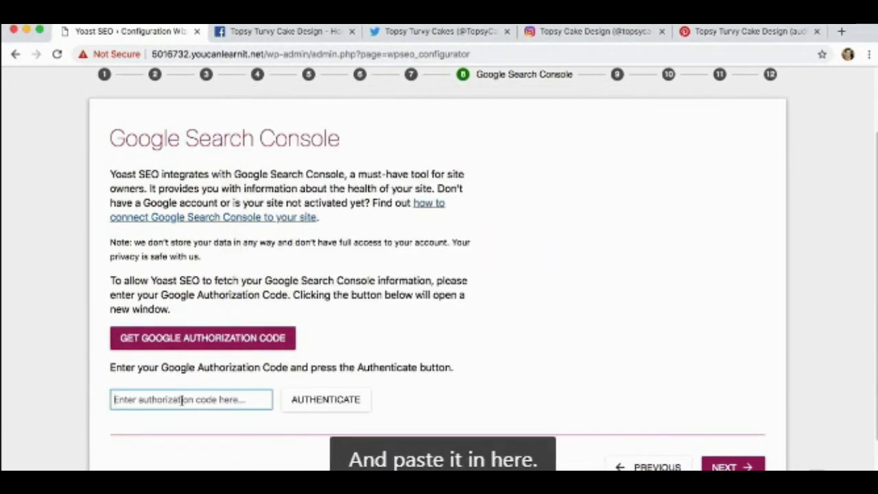
key(super+v)
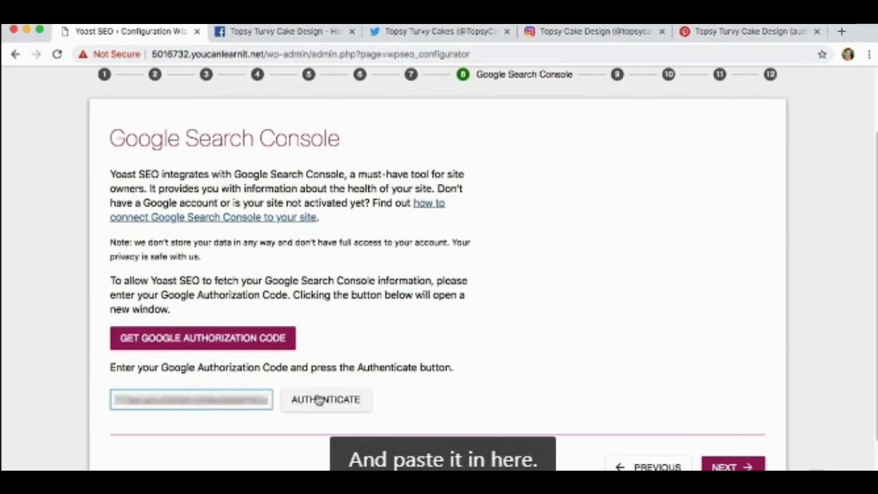
click(318, 399)
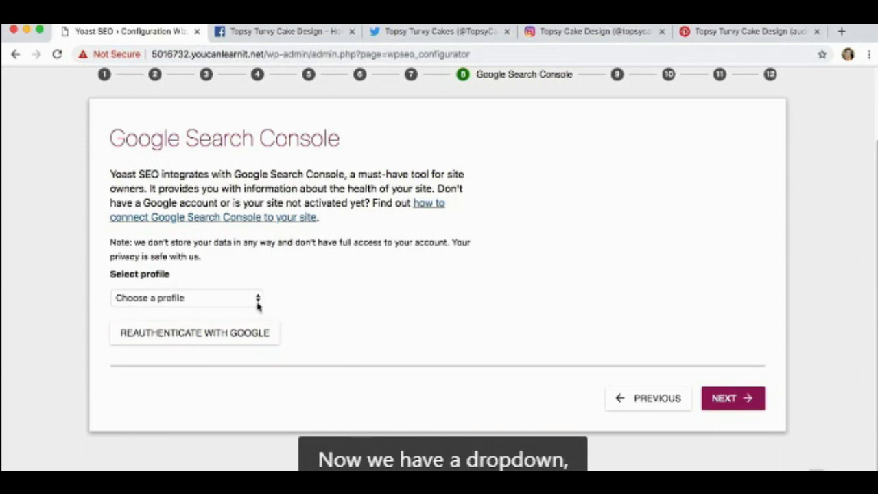
click(258, 301)
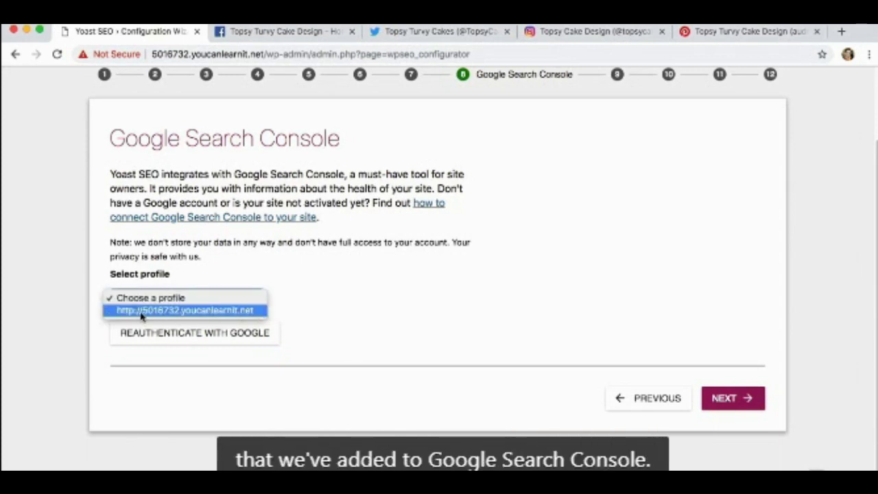
click(245, 312)
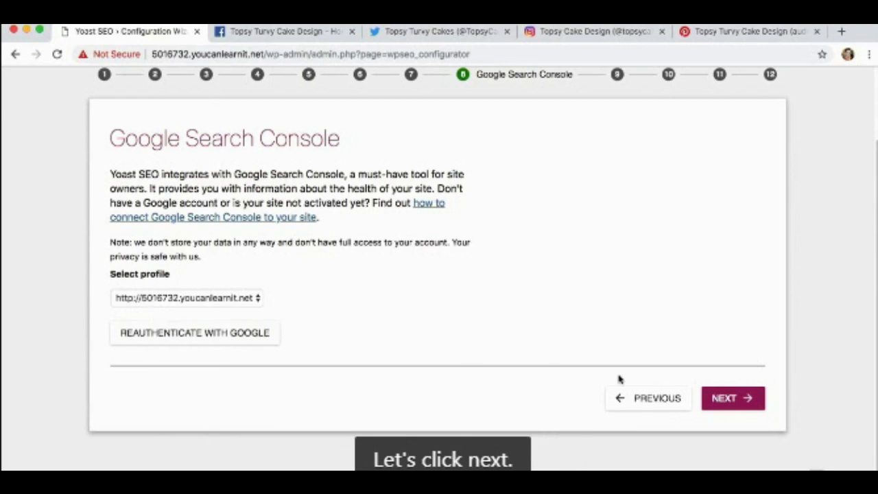
click(717, 404)
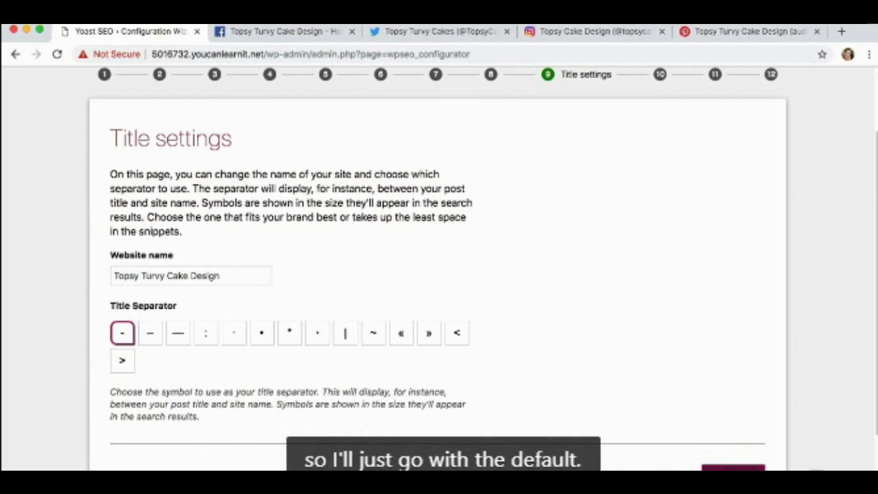
Accept the default title settings and skip the newsletter signup.
click(730, 466)
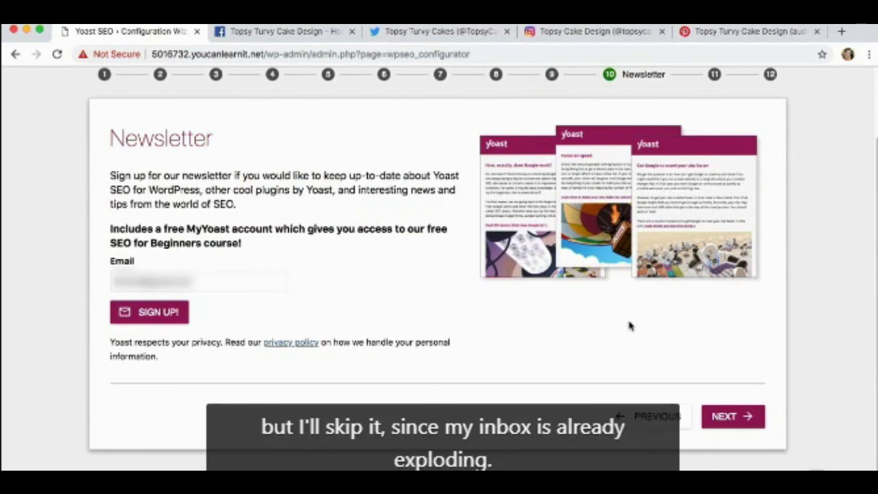
click(732, 416)
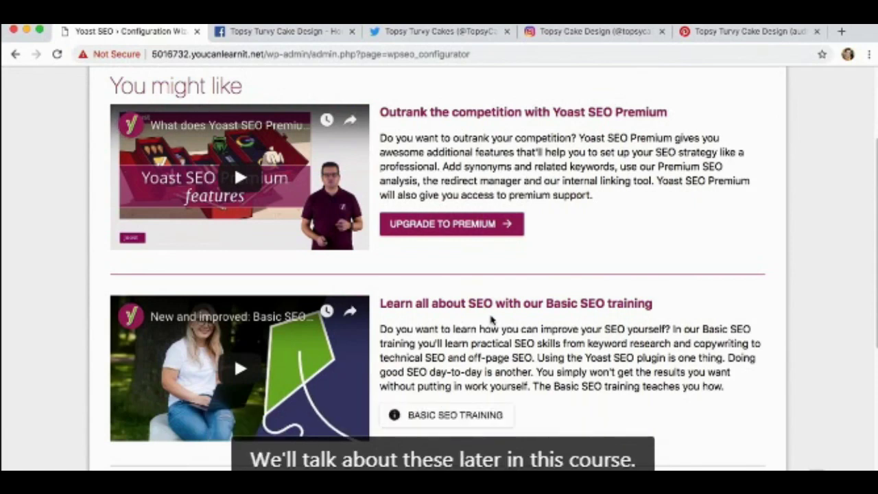
Move past the Yoast Premium and training offers to the wizard's success step.
scroll(491, 320, down, 3)
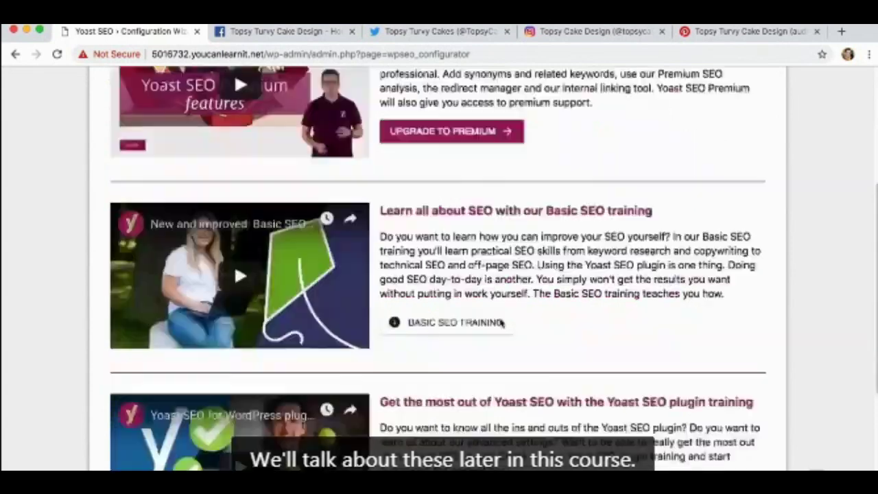
scroll(511, 325, down, 5)
click(716, 386)
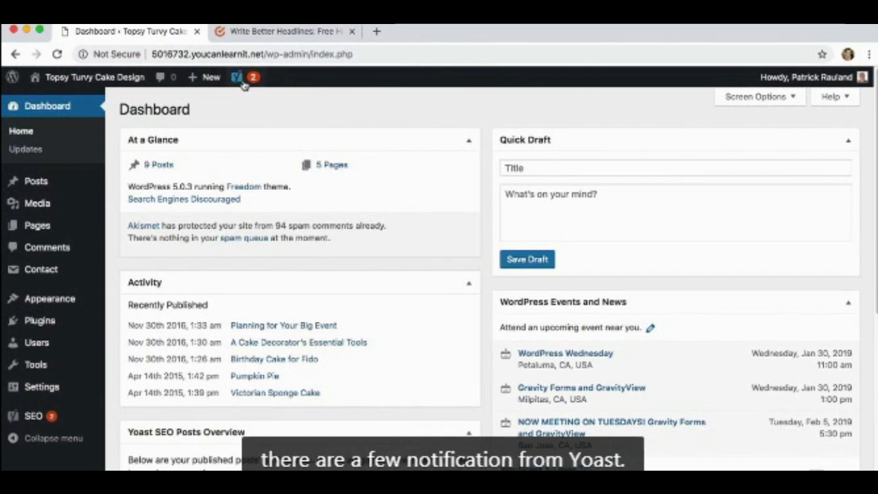
Review Reading Settings from Yoast notifications, then dismiss the robots-blocking SEO problem.
mouse_move(246, 83)
click(253, 107)
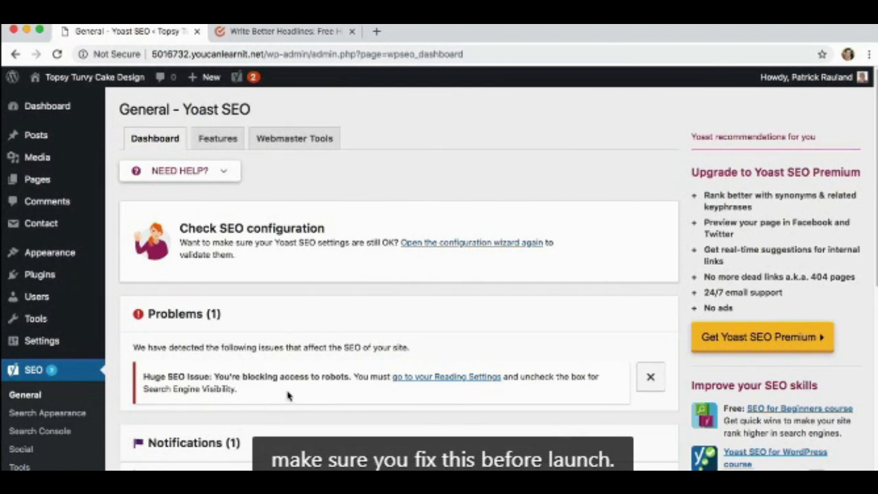
right_click(421, 379)
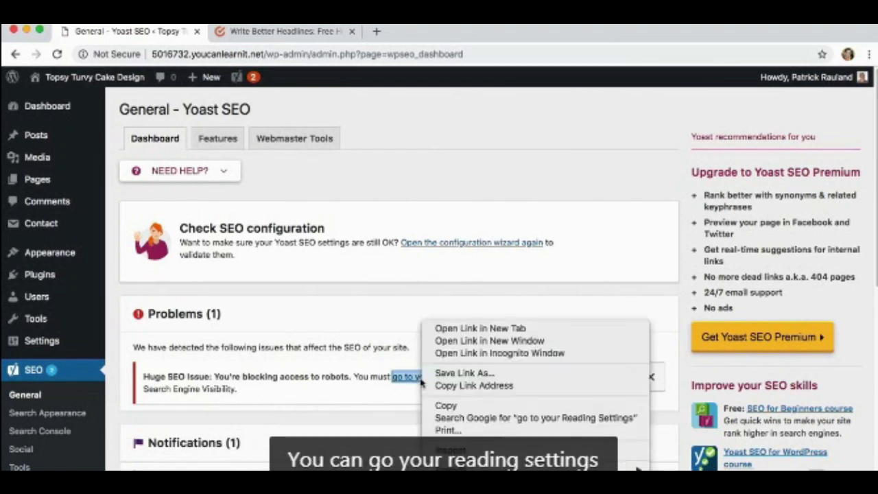
click(439, 327)
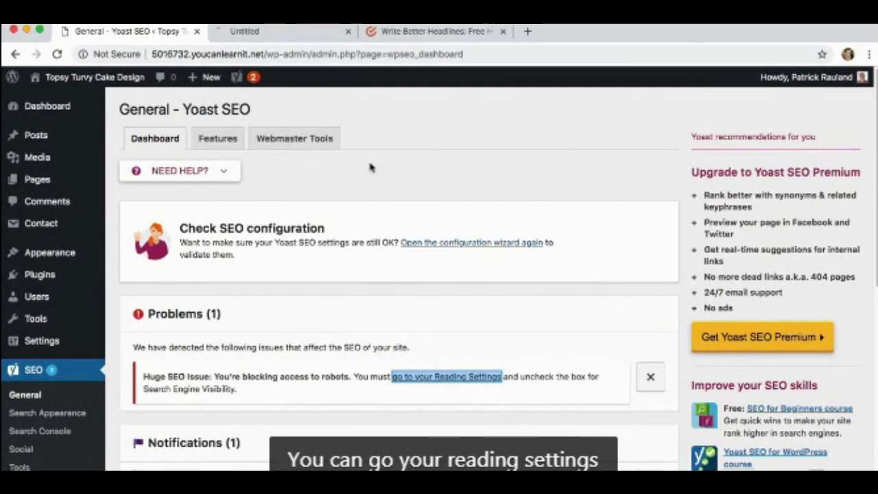
click(288, 32)
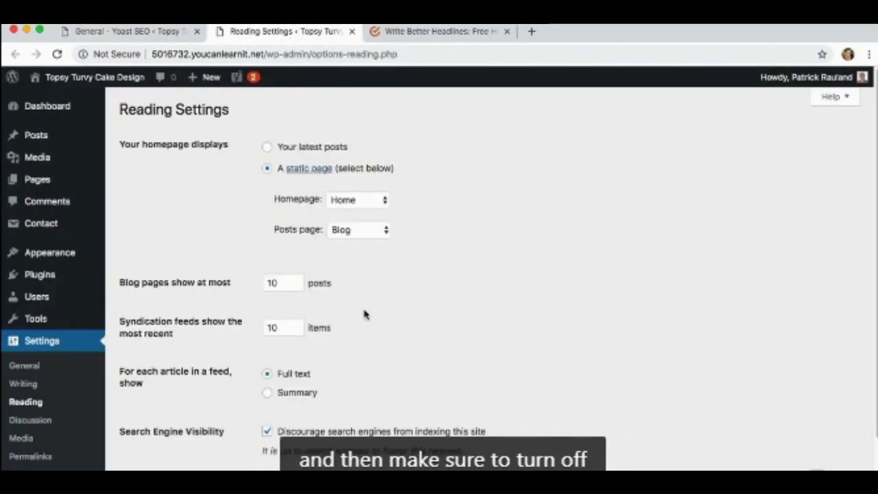
scroll(365, 314, down, 2)
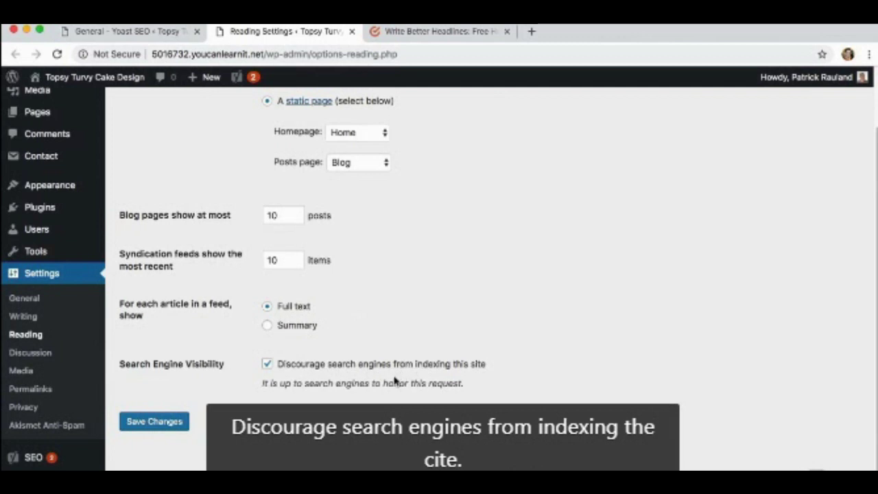
click(352, 31)
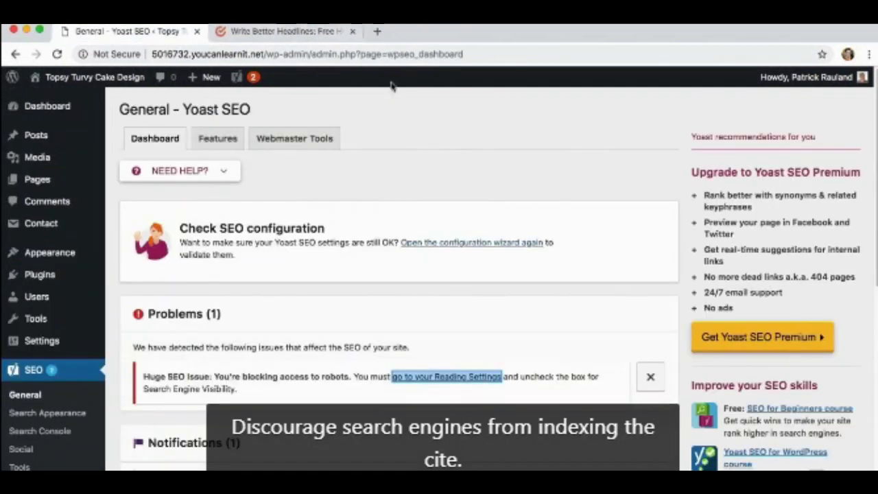
click(651, 380)
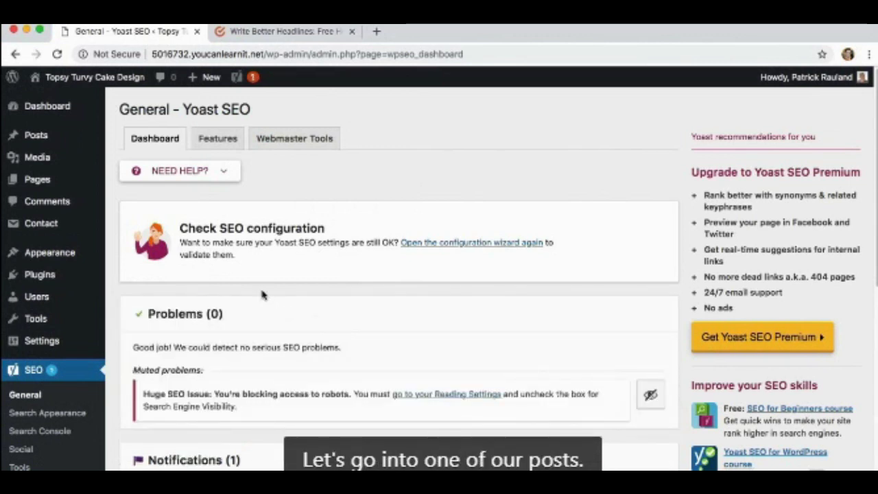
Open the post 'A Cake Decorator's Essential Tools' and review its Yoast SEO snippet preview.
click(66, 144)
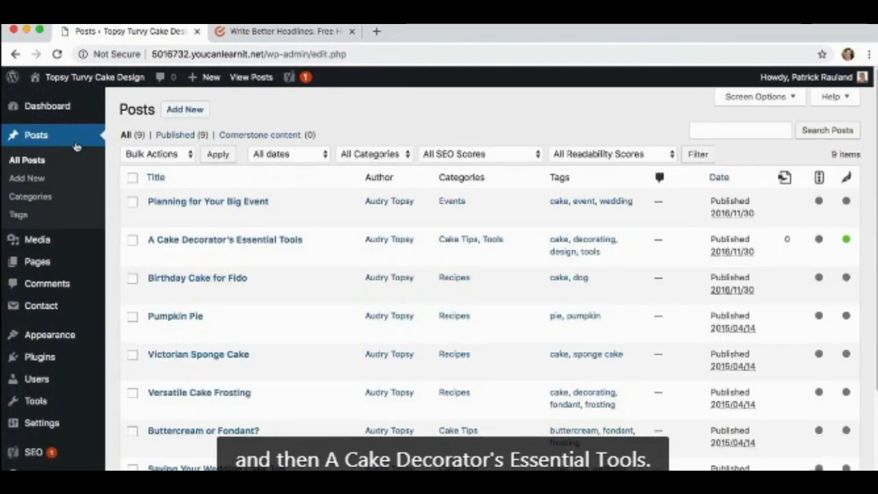
click(187, 243)
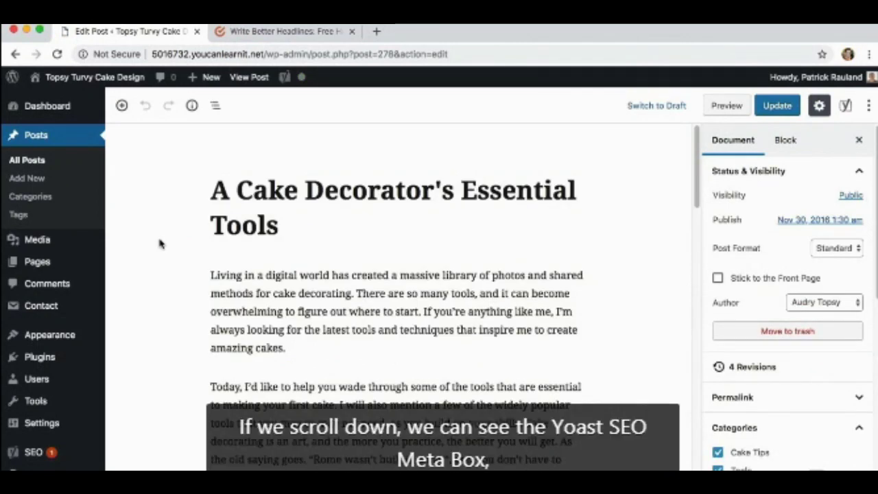
scroll(159, 243, down, 15)
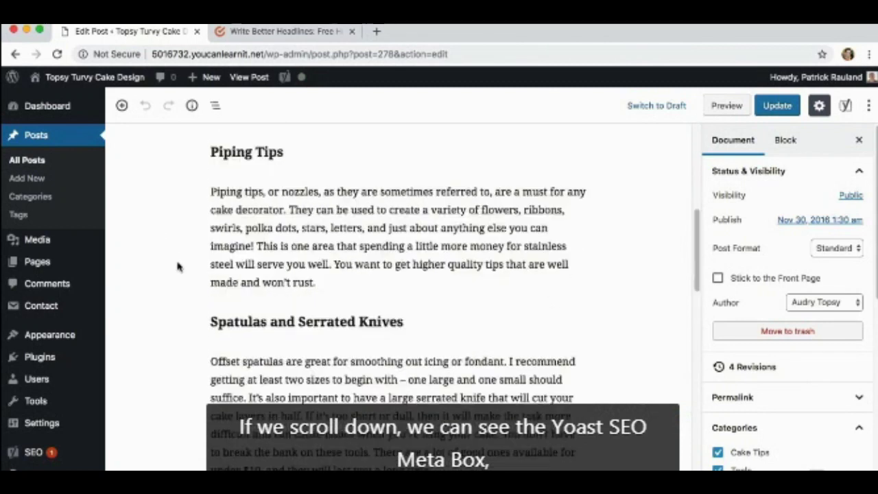
scroll(179, 272, down, 10)
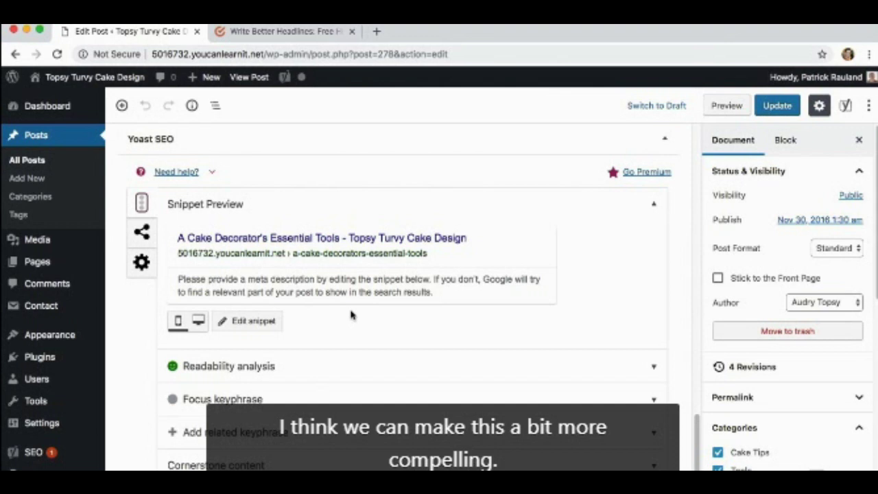
click(291, 33)
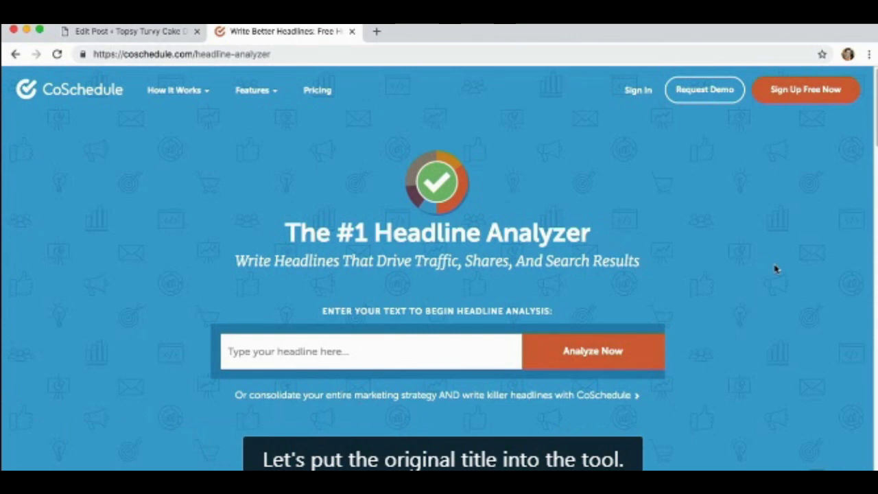
Paste the title 'A Cake Decorator's Essential Tools' into the Headline Analyzer and analyze it.
click(154, 27)
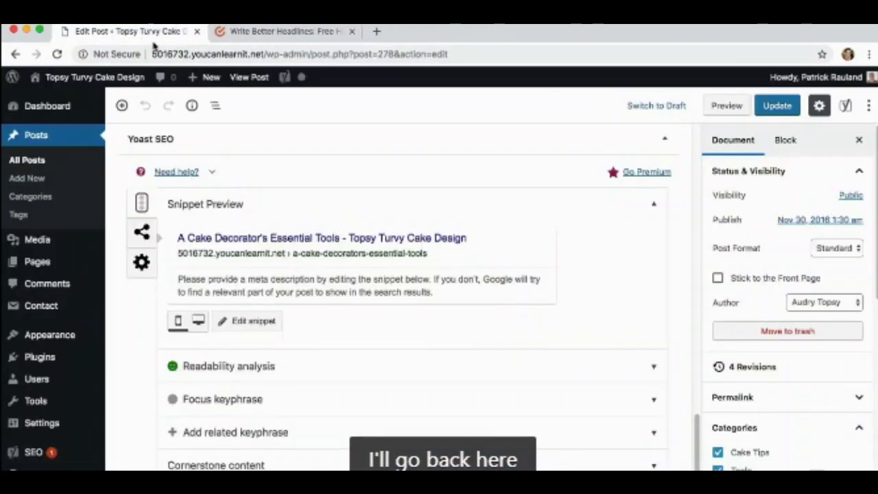
scroll(260, 240, up, 20)
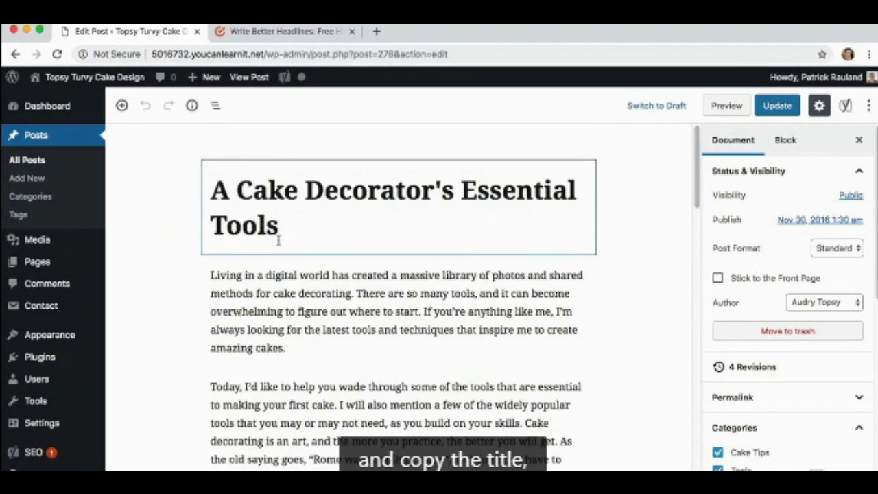
drag(282, 237, 201, 182)
key(super+c)
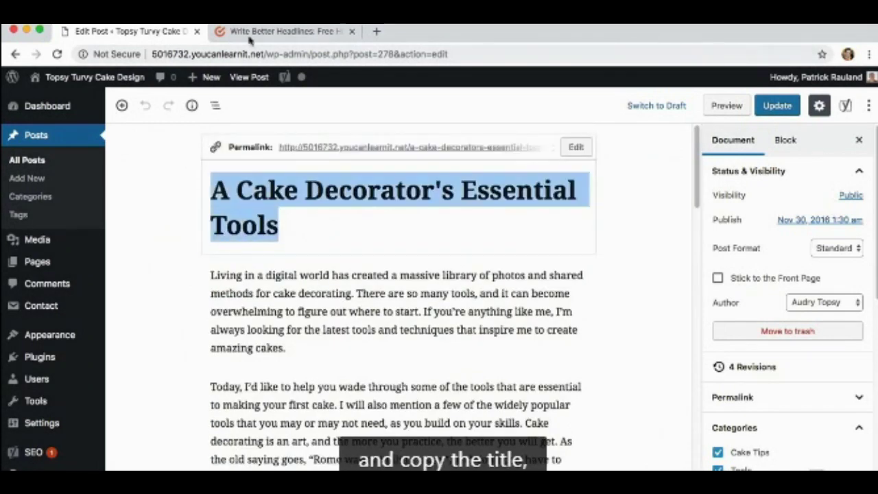
click(252, 33)
click(320, 349)
key(super+v)
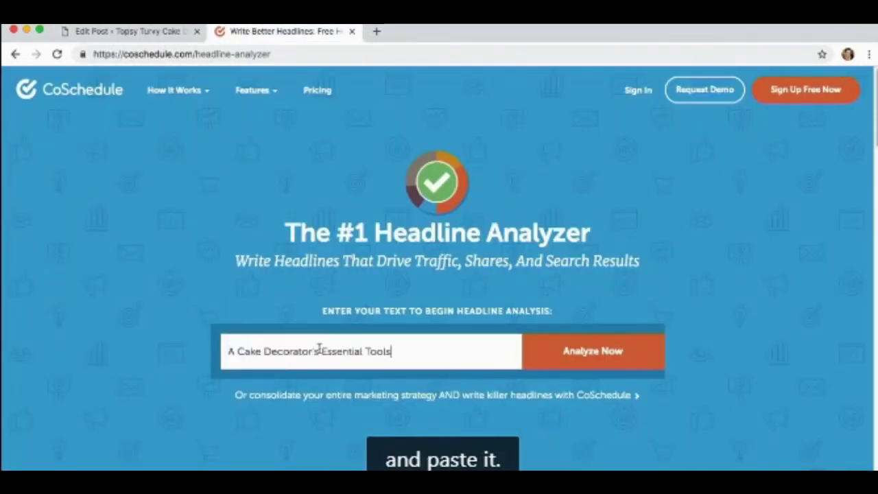
click(550, 358)
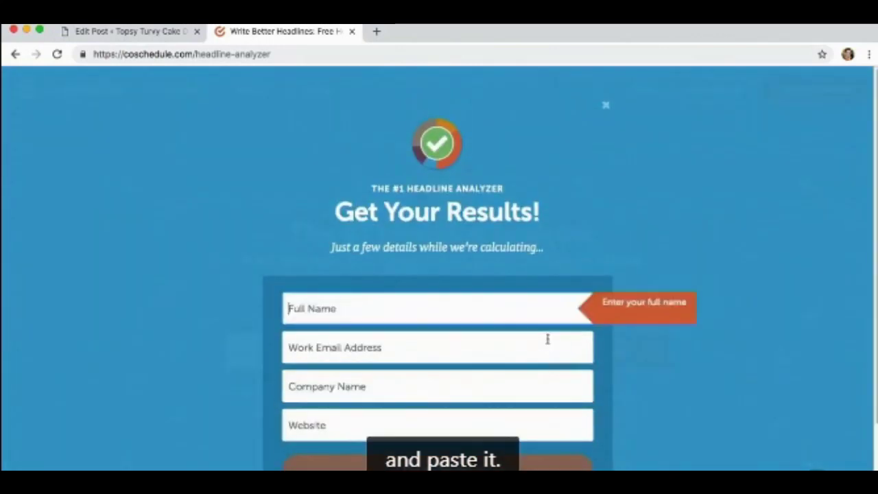
Enter your name in the results form and choose personal-brand blogging as main focus.
text(Patrick Rauland)
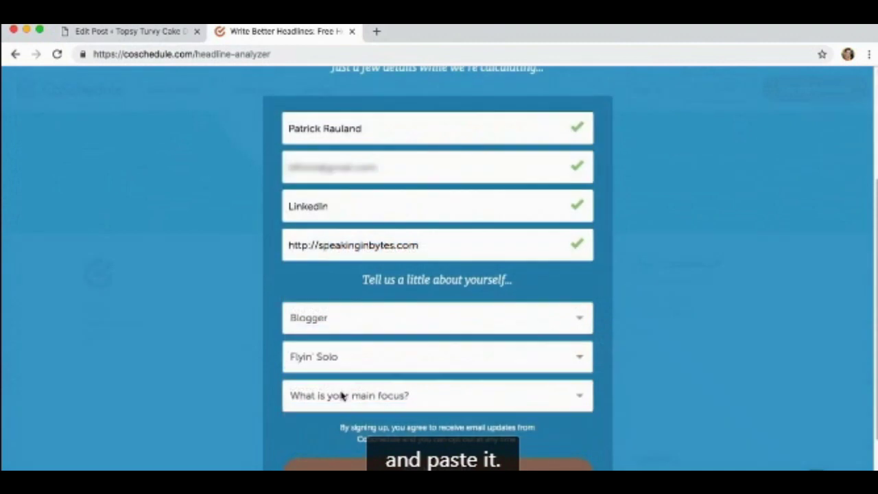
click(342, 392)
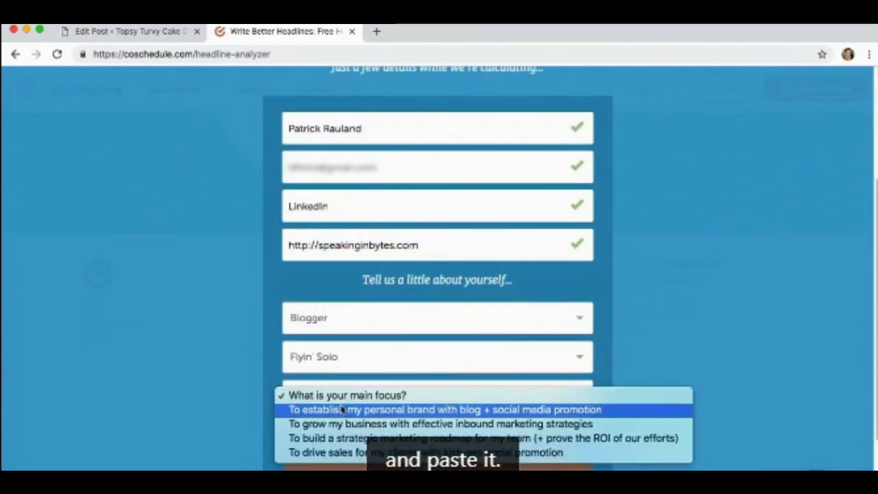
click(341, 409)
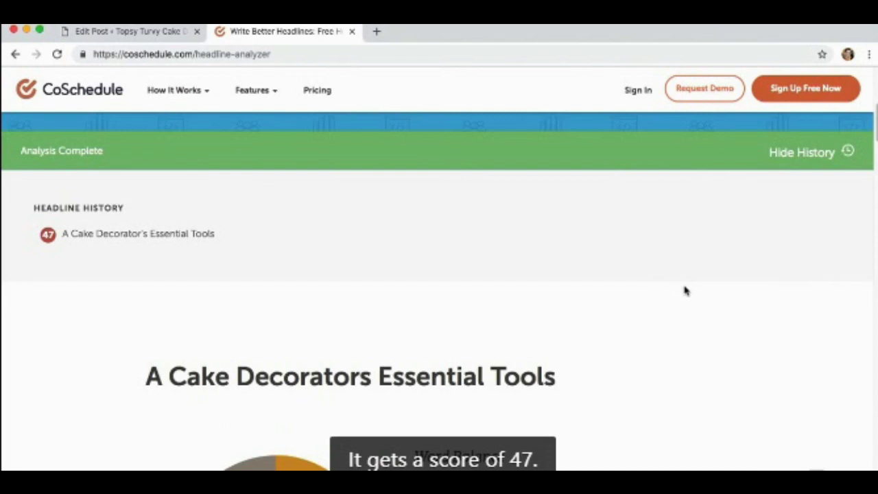
scroll(686, 292, down, 3)
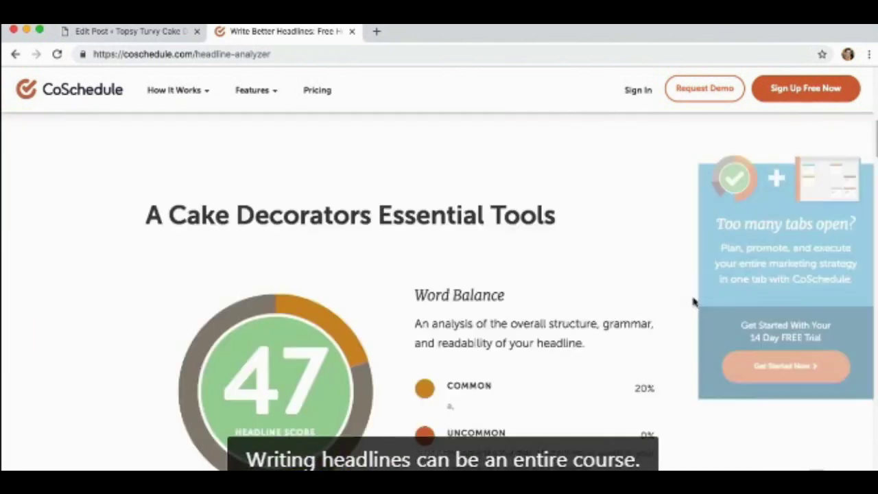
scroll(693, 302, down, 2)
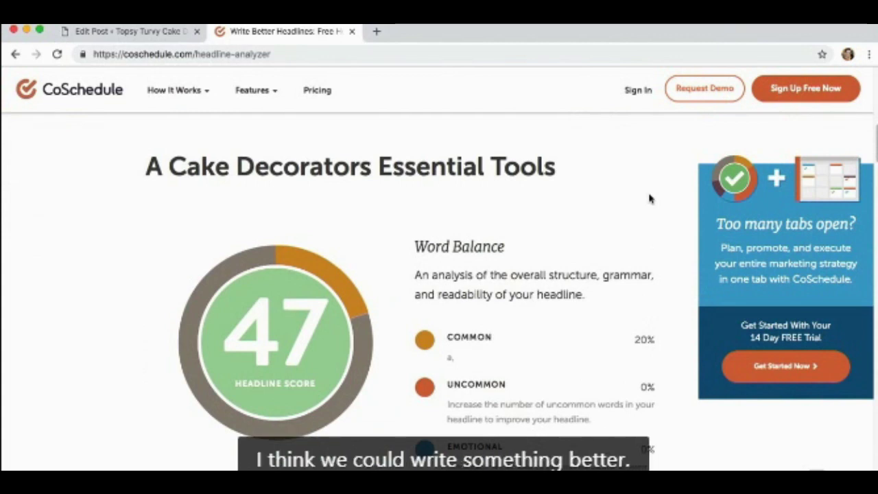
scroll(651, 199, down, 3)
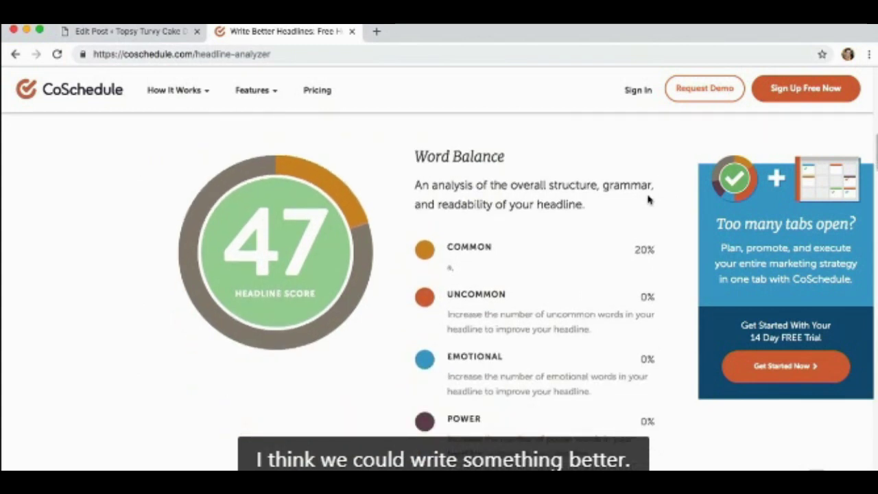
scroll(650, 198, down, 15)
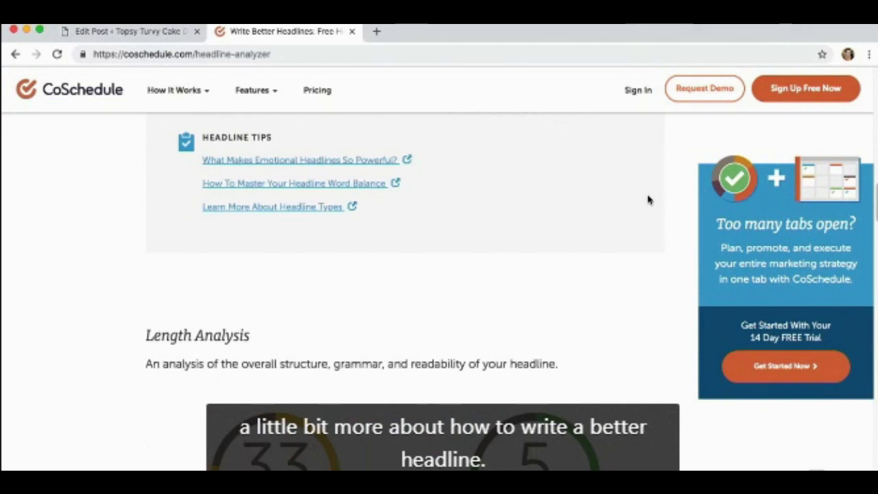
scroll(649, 199, down, 1)
scroll(648, 199, down, 2)
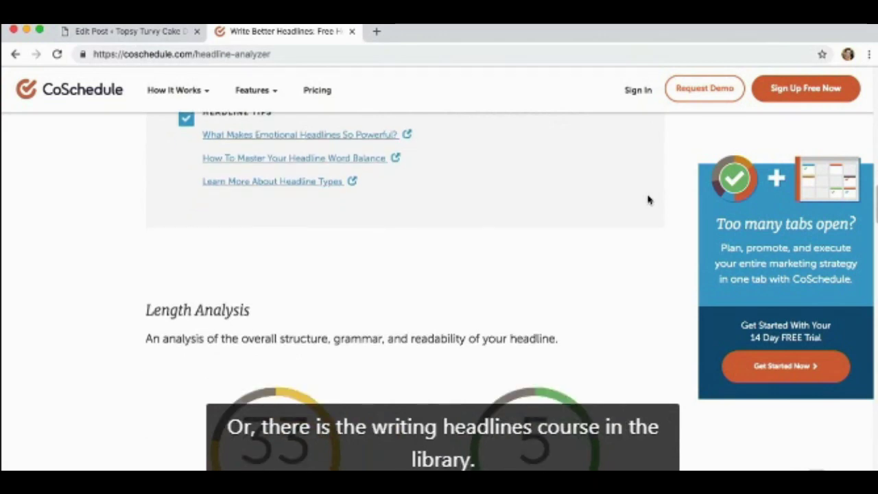
scroll(648, 200, down, 5)
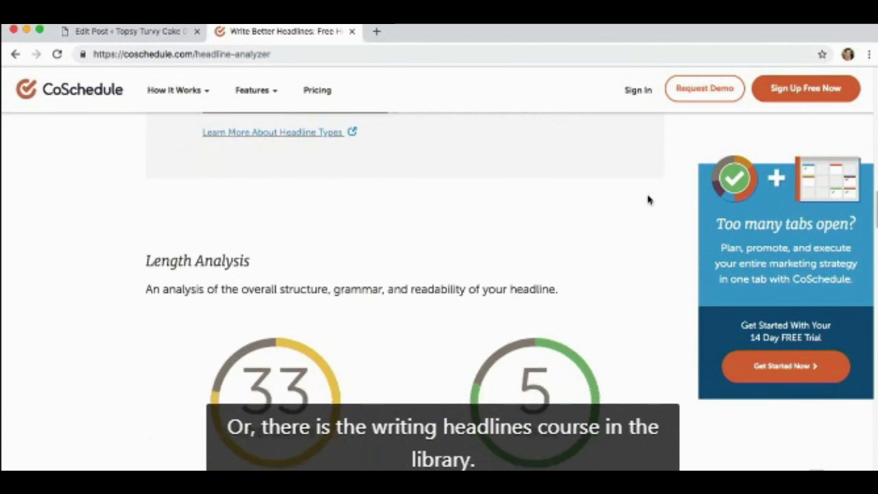
scroll(648, 206, down, 10)
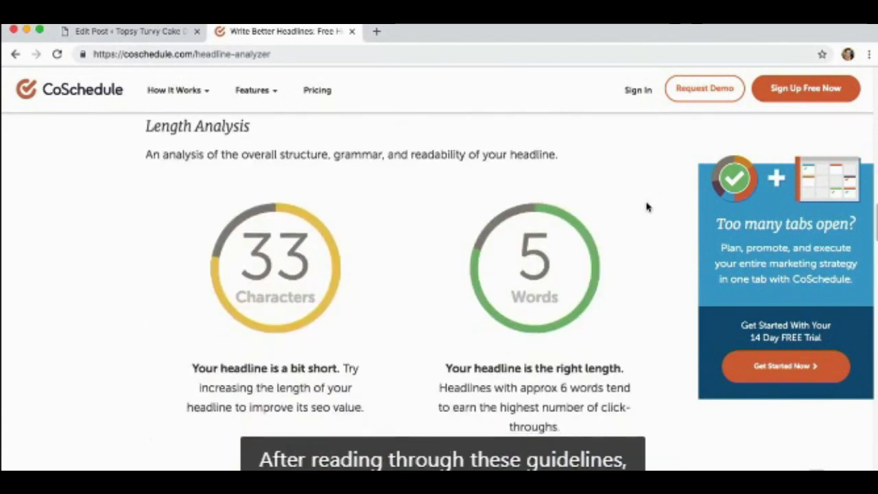
scroll(647, 206, down, 3)
scroll(647, 205, up, 20)
Score 'Tools I Use Everyday to Decorate Beautiful Cakes' in the analyzer (64) and copy it from history.
drag(417, 358, 214, 345)
text(Tools)
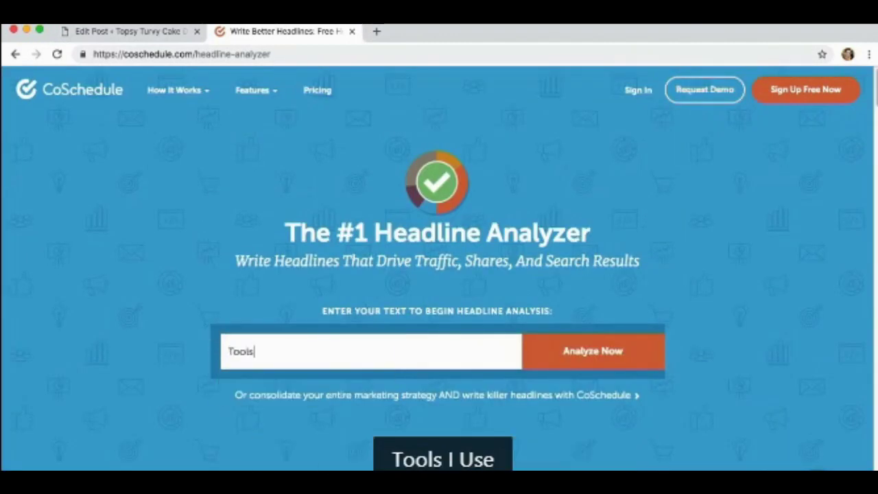
text( I Use Everyday)
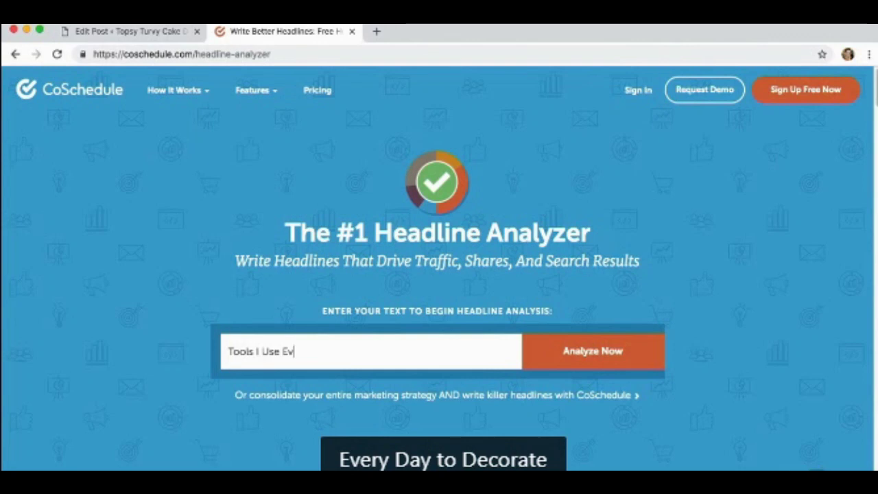
text(ec)
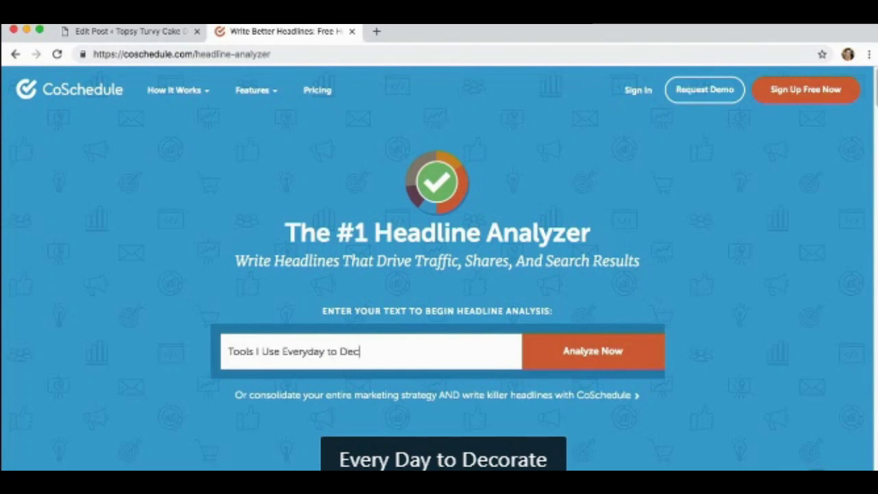
text(orate Beautiful Cakes)
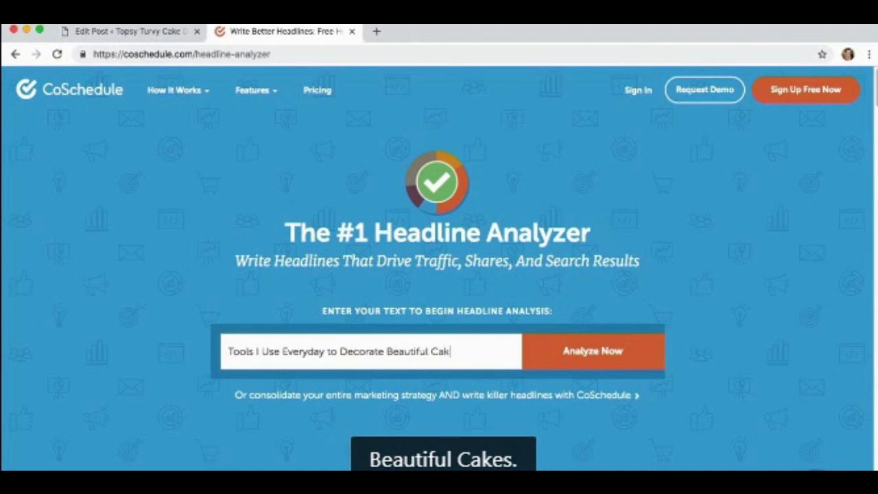
click(524, 367)
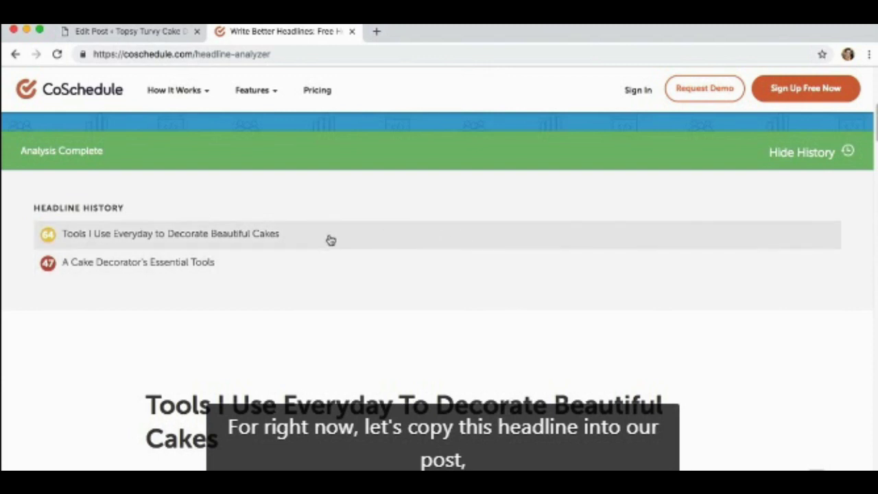
drag(323, 239, 43, 233)
key(super+c)
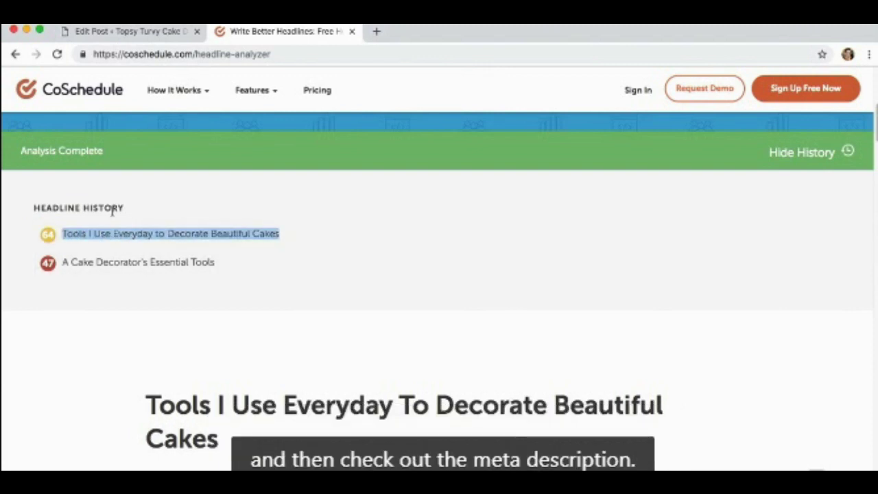
Replace the post title with the pasted headline 'Tools I Use Everyday to Decorate Beautiful Cakes'.
click(147, 32)
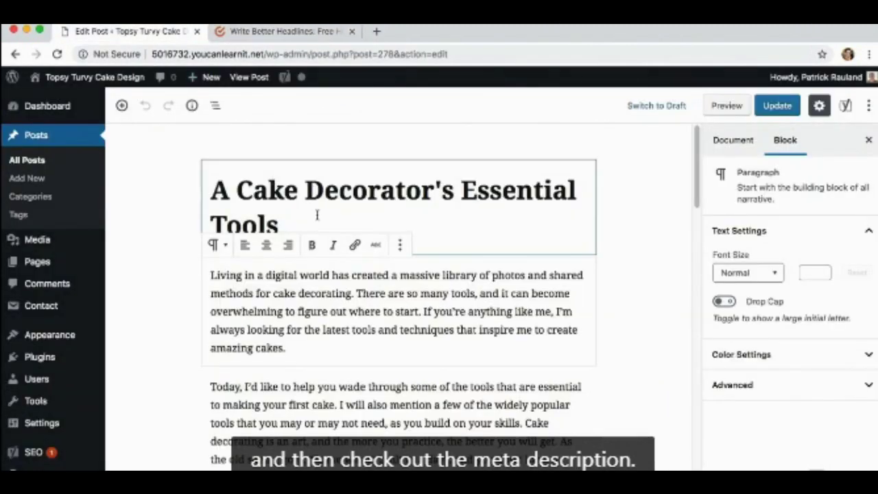
drag(299, 226, 209, 184)
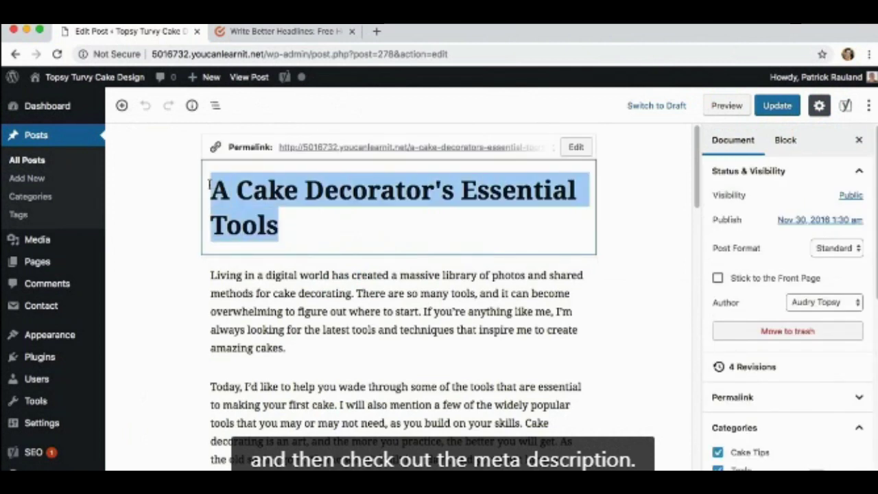
key(super+v)
click(223, 277)
scroll(221, 302, down, 20)
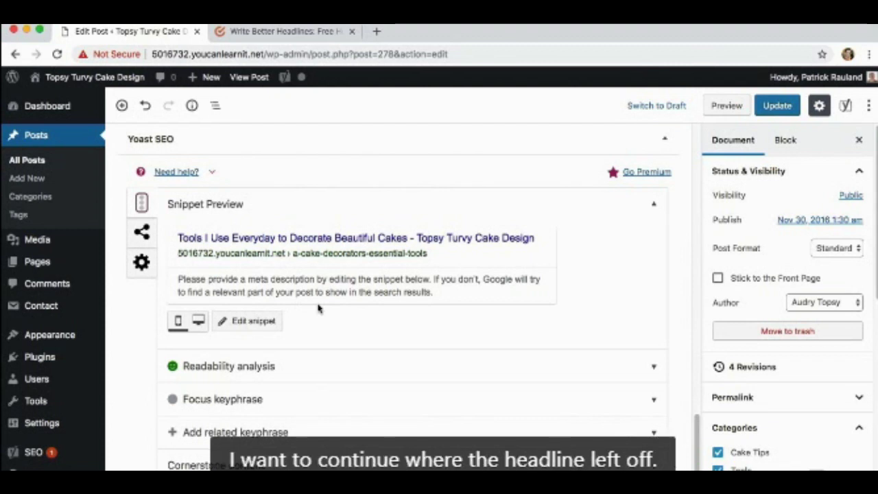
Write a meta description saying each tool saves hours of manual labor, from affordable to high-end.
click(248, 321)
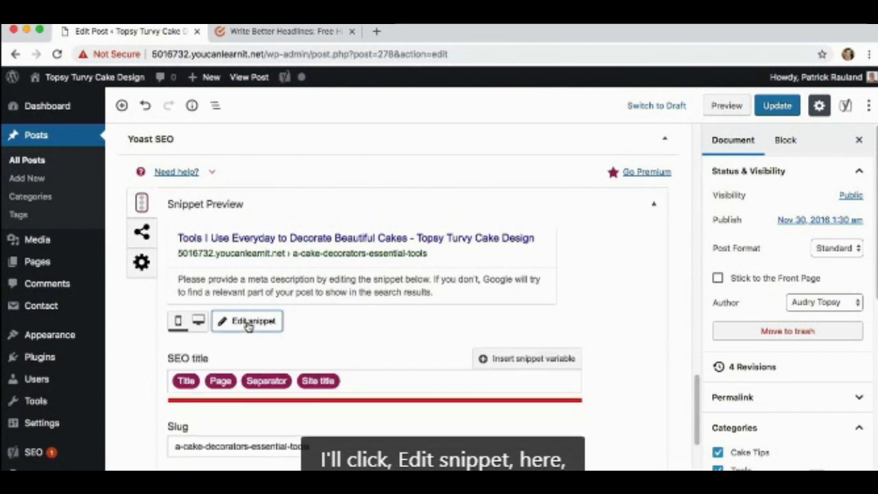
scroll(254, 355, down, 3)
click(229, 414)
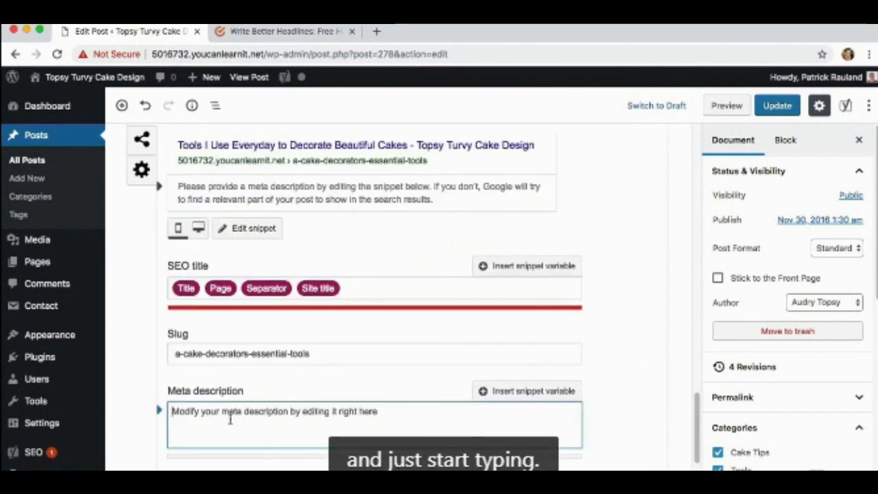
text(E)
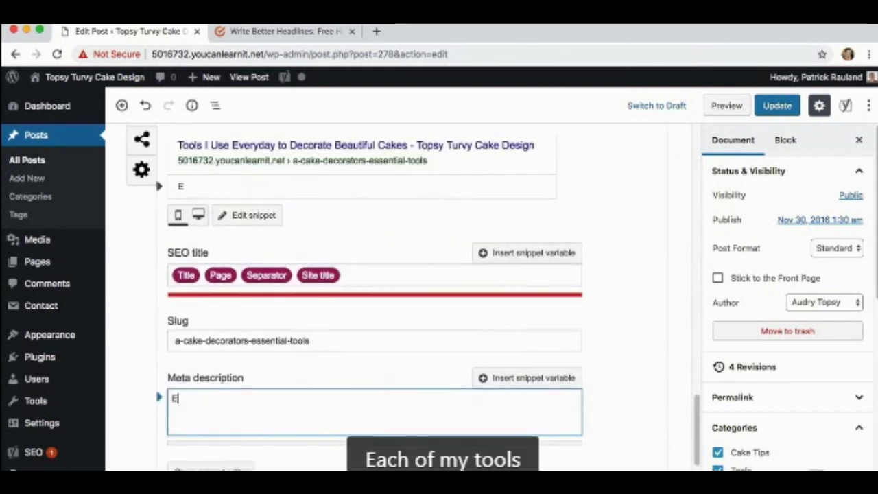
text(ach of my too)
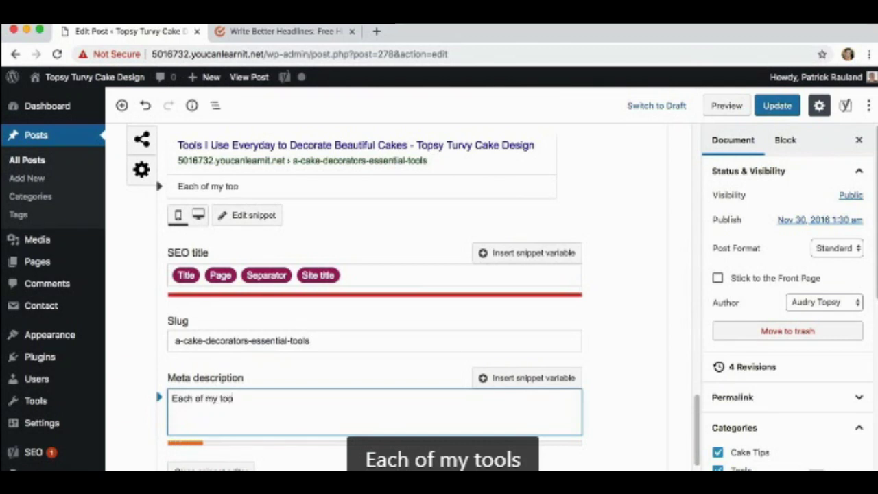
text(ls saves me )
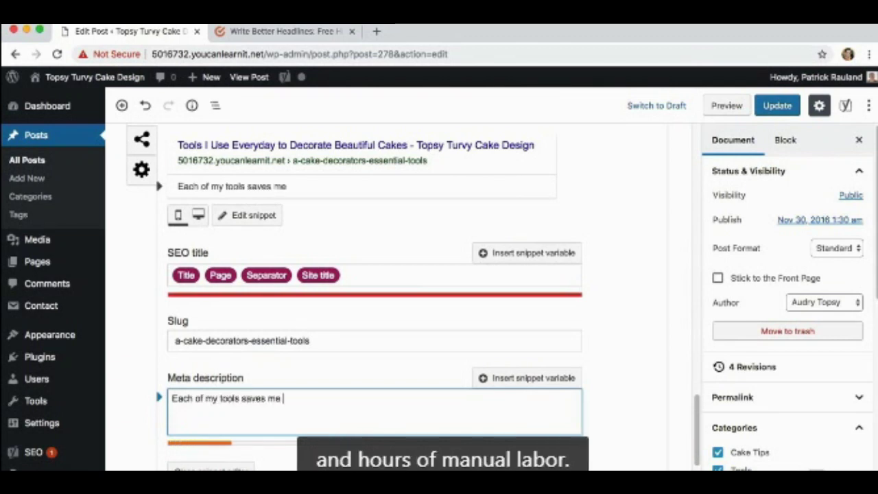
text(hours and hours of)
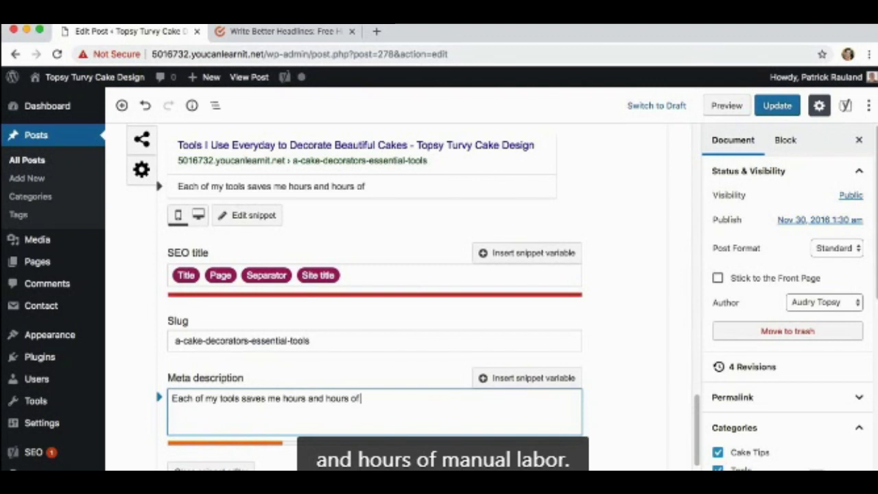
text( manual labor.)
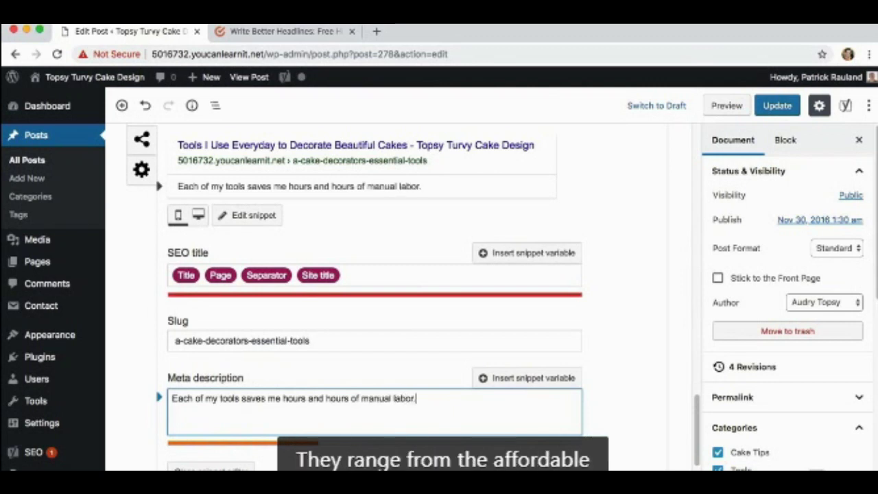
text( They range from t)
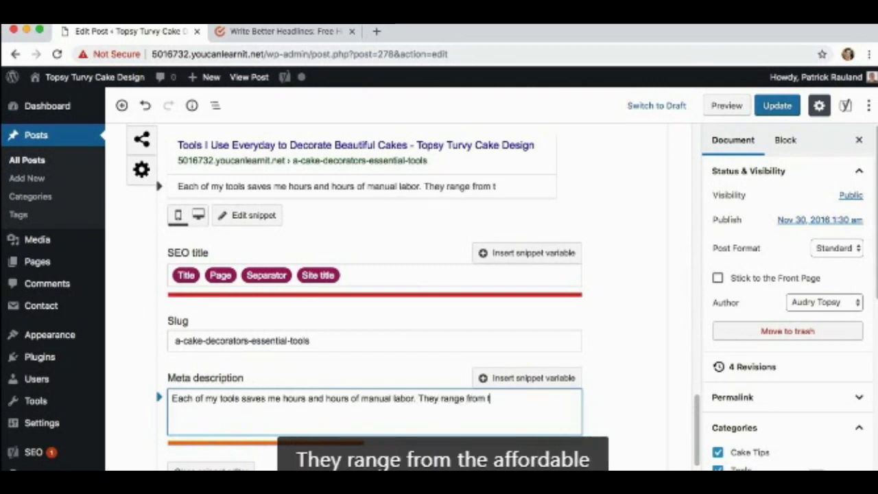
text(he affordable)
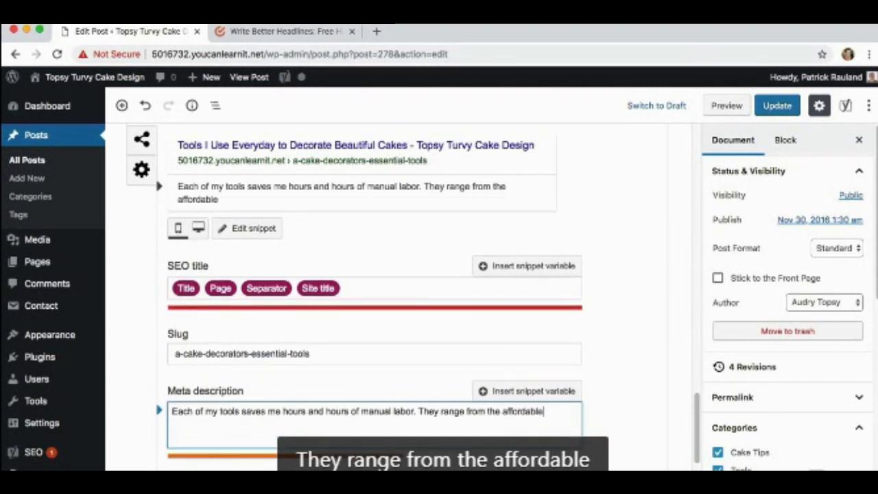
text( to the high-end.)
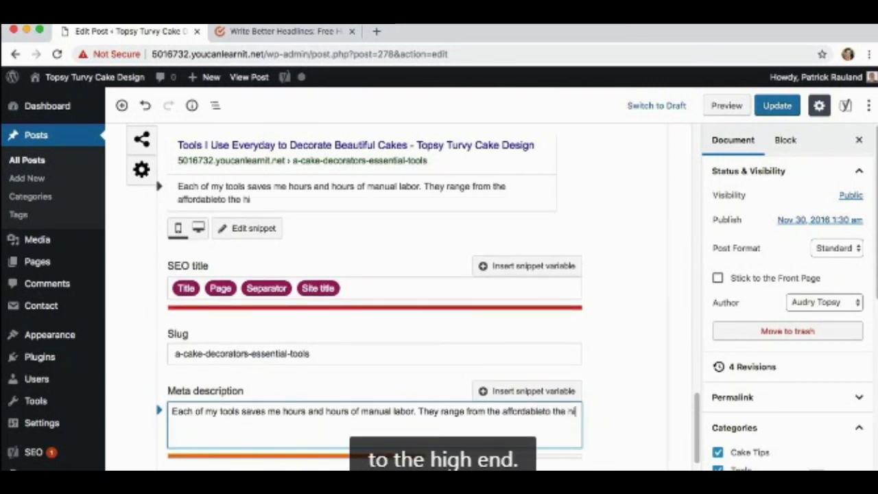
click(553, 411)
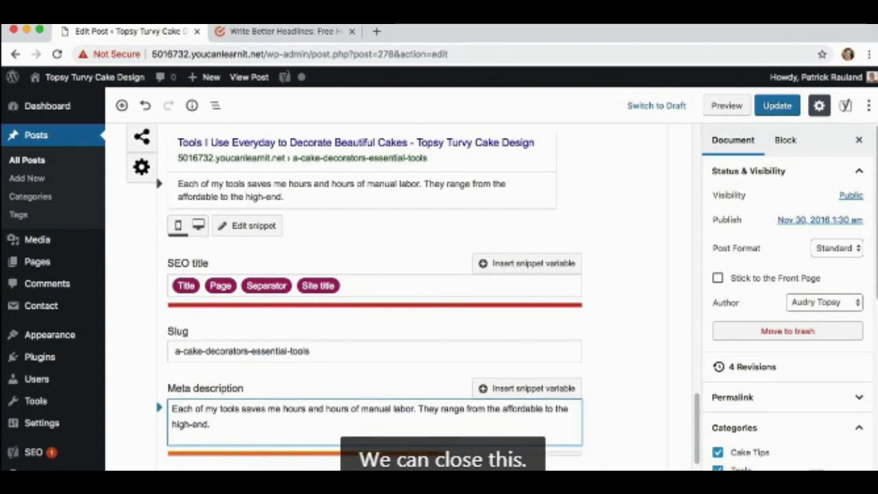
click(205, 479)
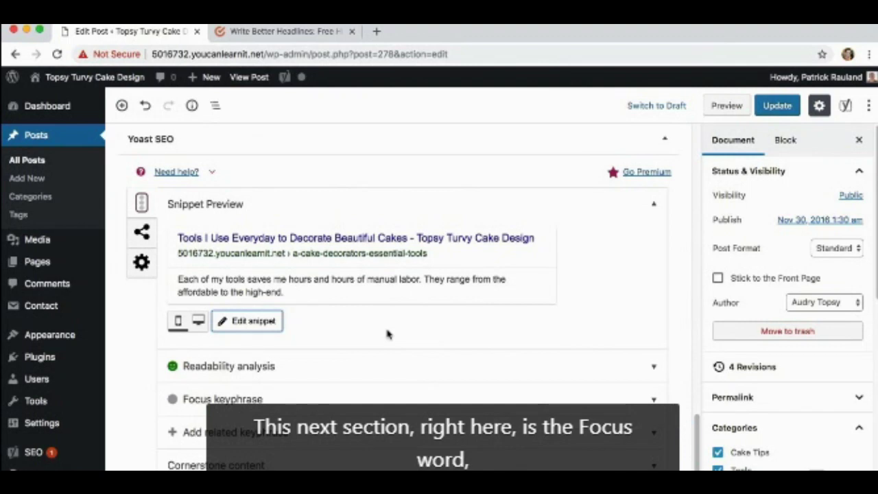
Enter 'cake decorating tools' as the post's Yoast focus keyphrase.
click(339, 401)
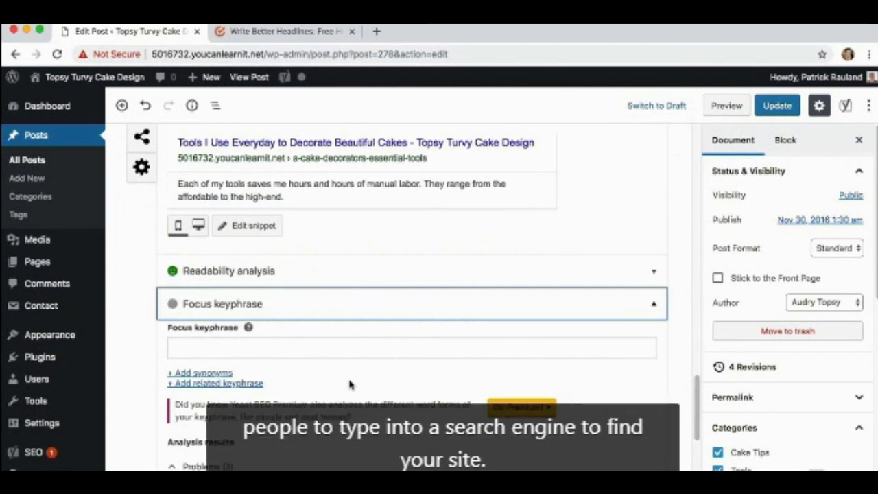
scroll(351, 384, down, 1)
scroll(351, 384, down, 1)
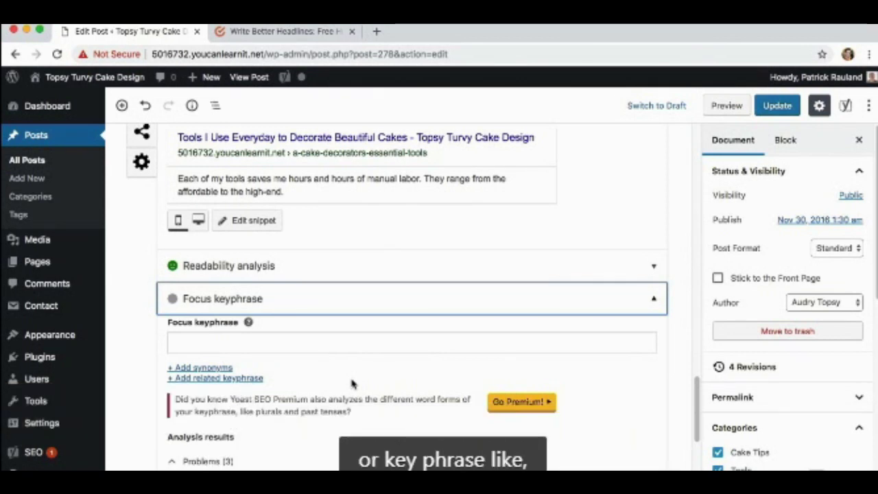
click(225, 343)
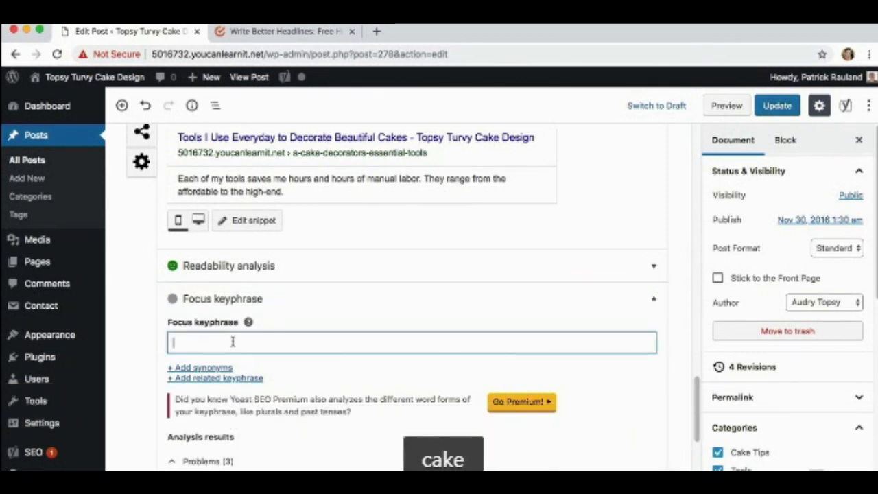
text(cake dec)
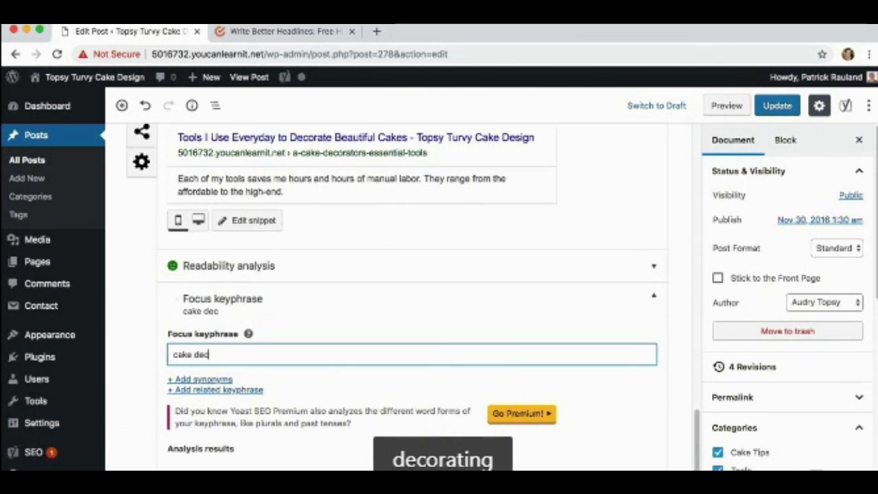
text(orating tools)
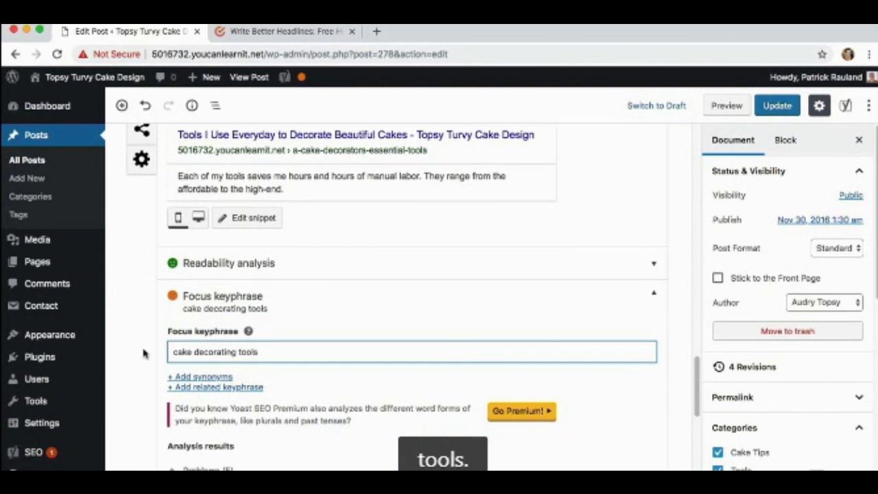
scroll(137, 343, down, 3)
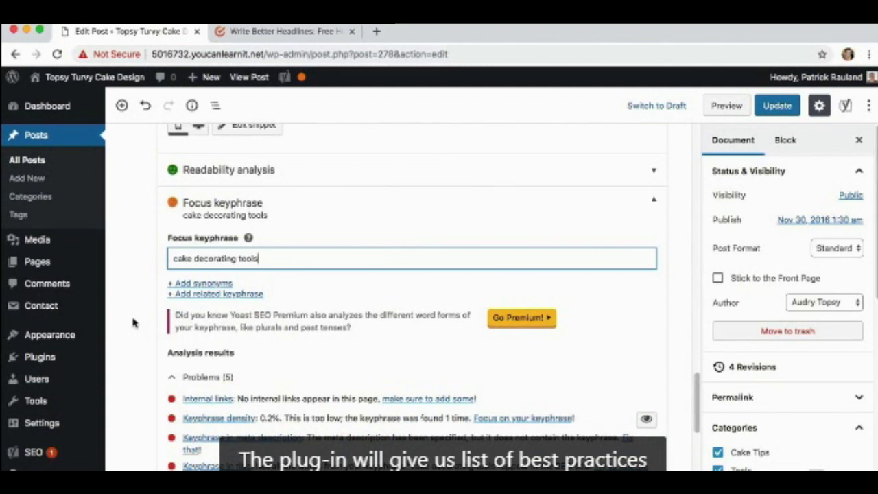
scroll(134, 322, down, 4)
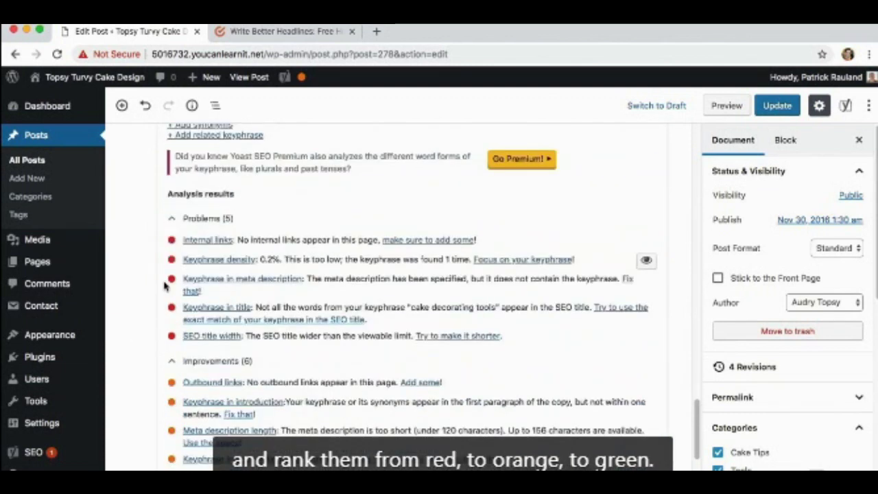
scroll(172, 329, down, 2)
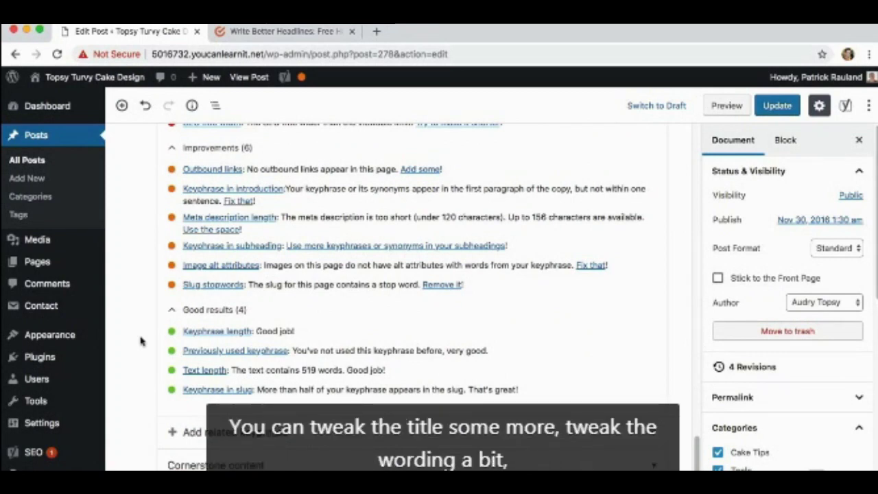
scroll(133, 284, up, 3)
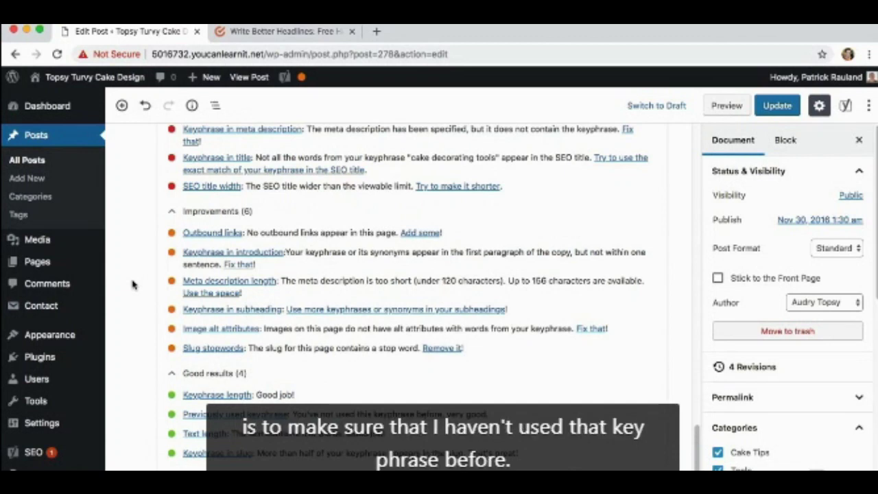
scroll(134, 285, down, 2)
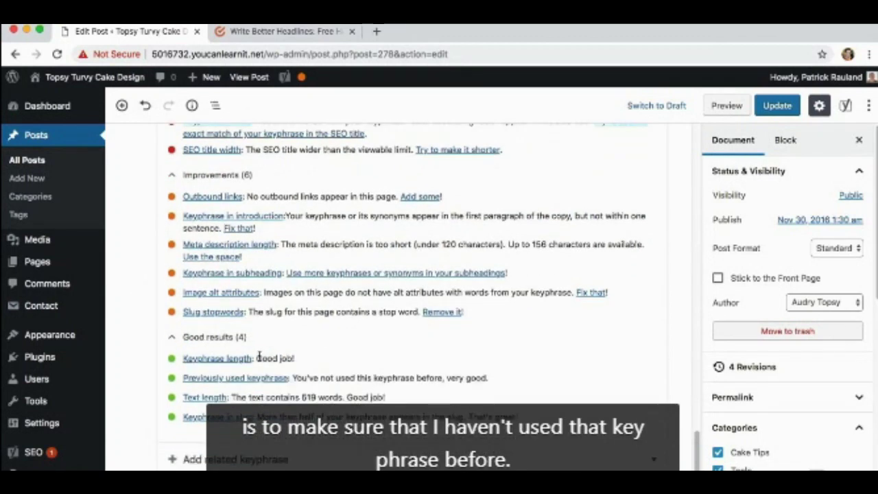
drag(292, 378, 489, 378)
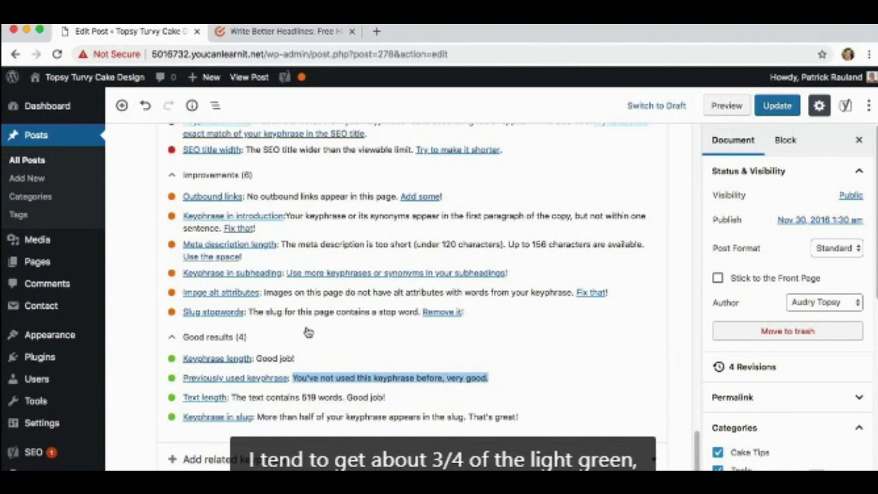
scroll(207, 302, up, 1)
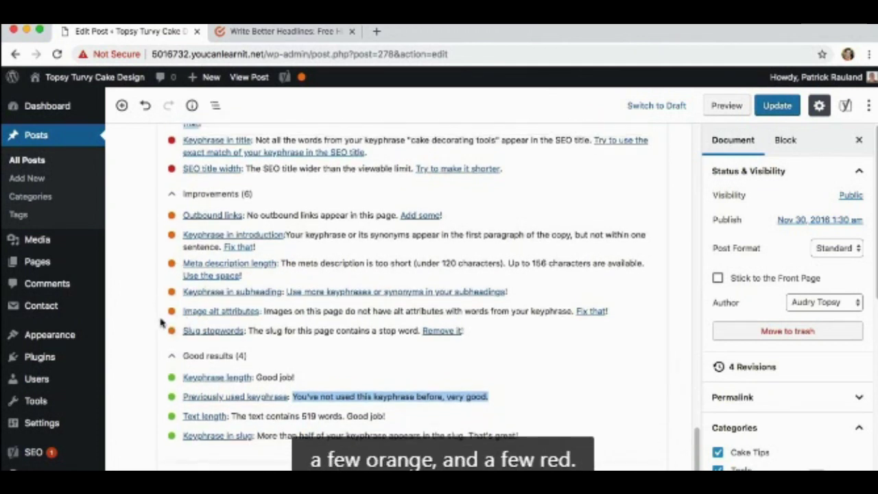
scroll(166, 312, up, 1)
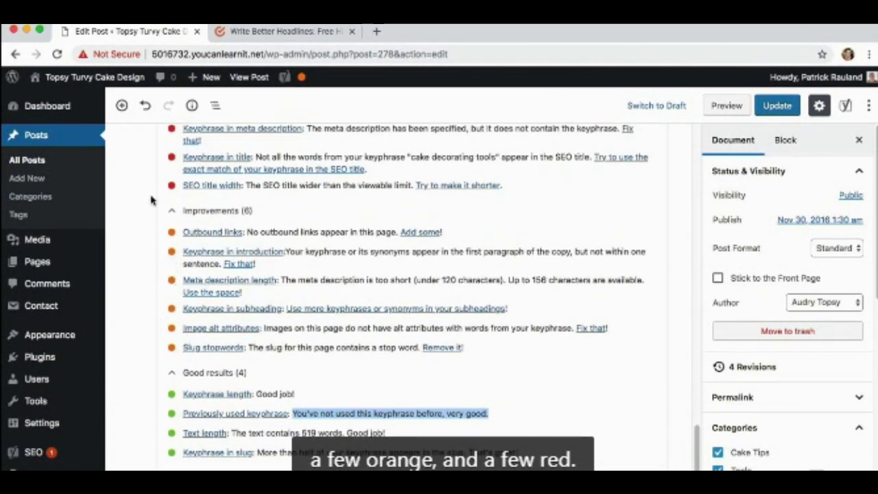
scroll(143, 206, down, 3)
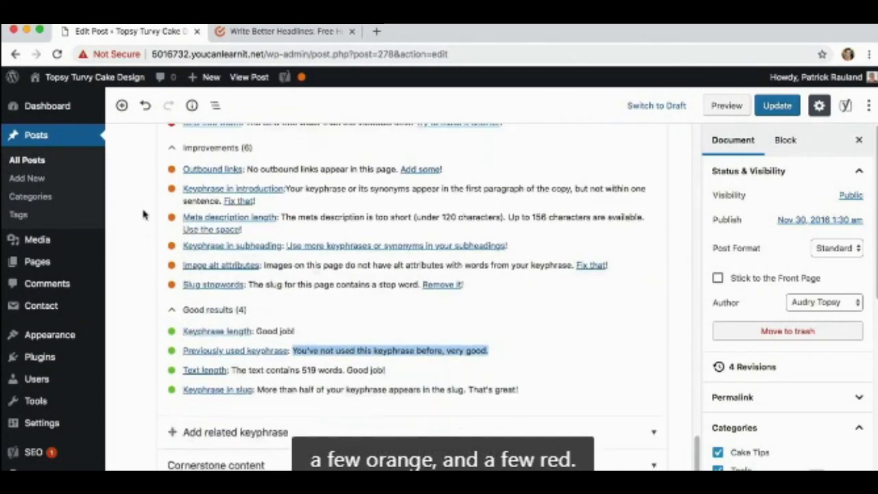
scroll(154, 237, up, 10)
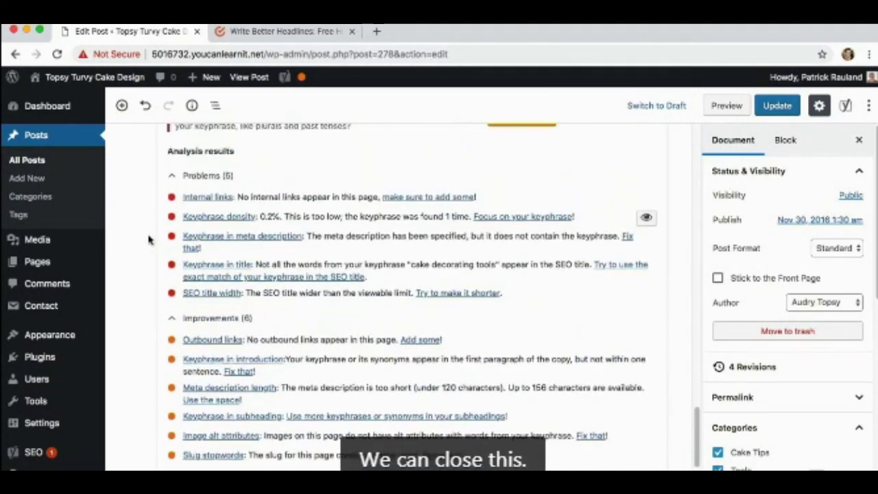
scroll(147, 241, up, 10)
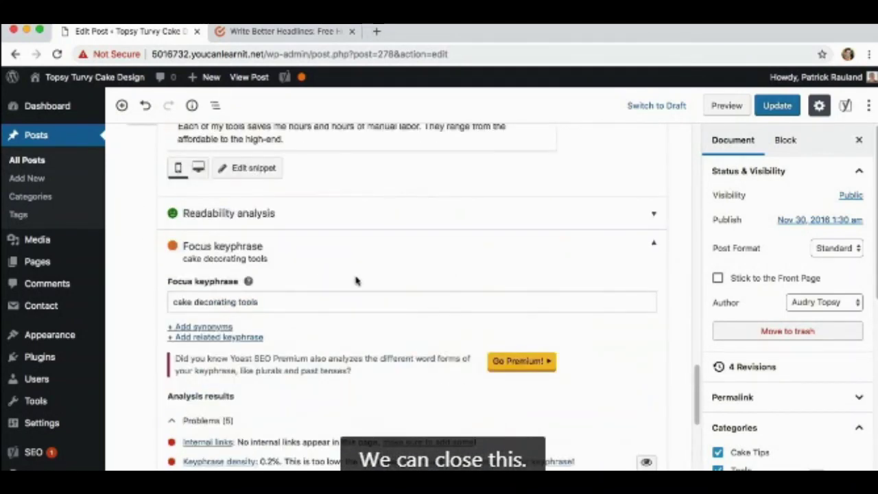
Collapse the keyphrase results, review and collapse the readability results, then Update the post.
click(653, 244)
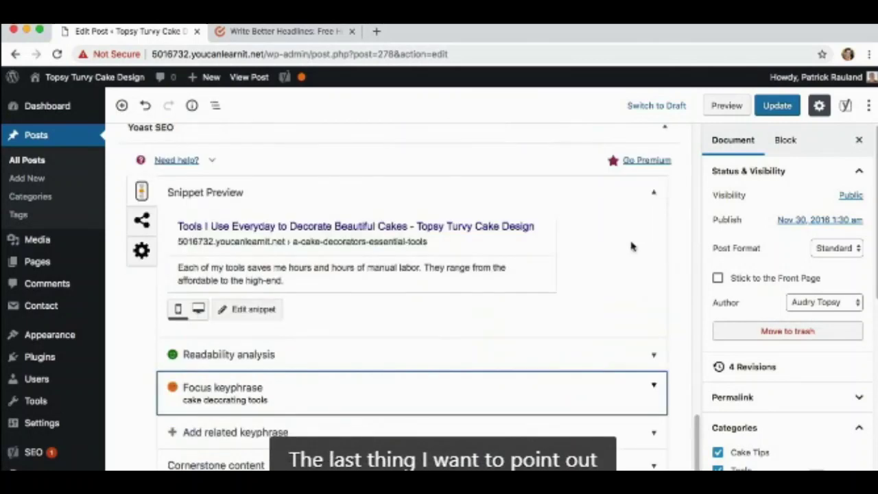
click(651, 358)
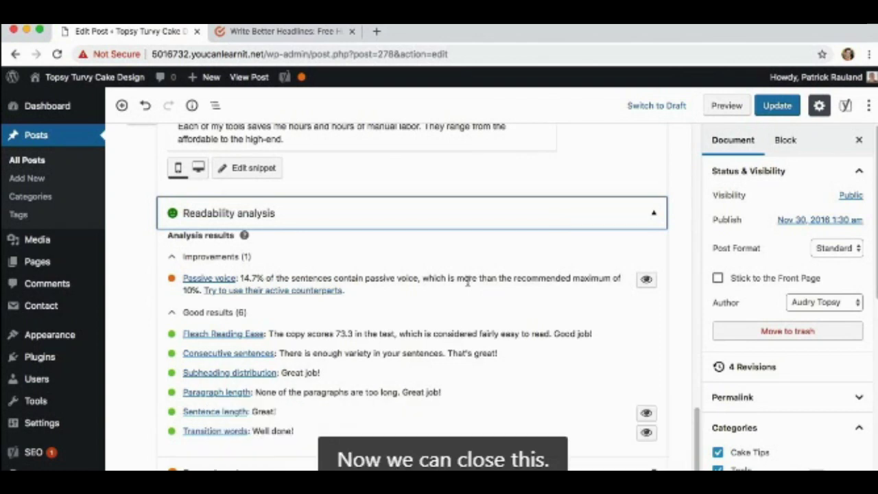
click(650, 214)
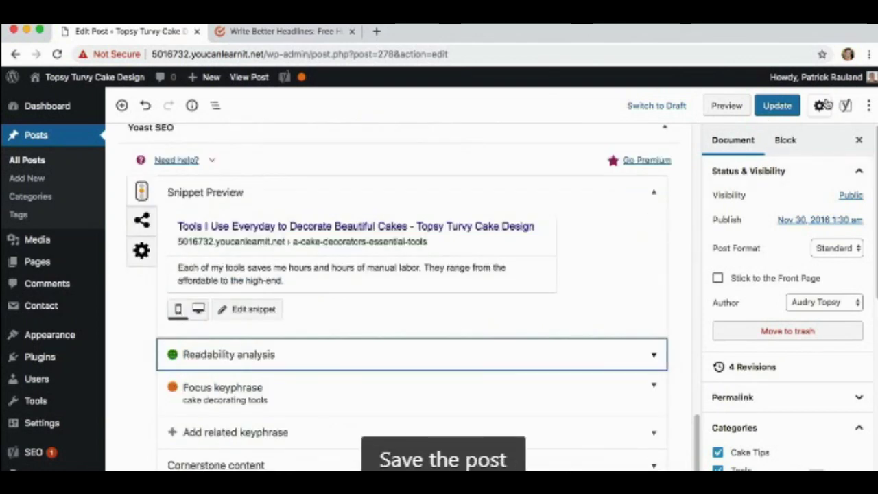
click(777, 104)
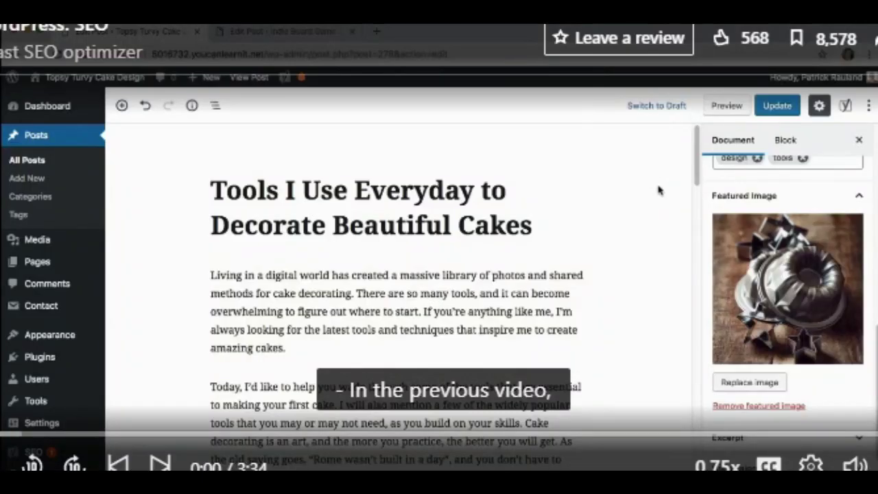
scroll(658, 192, down, 8)
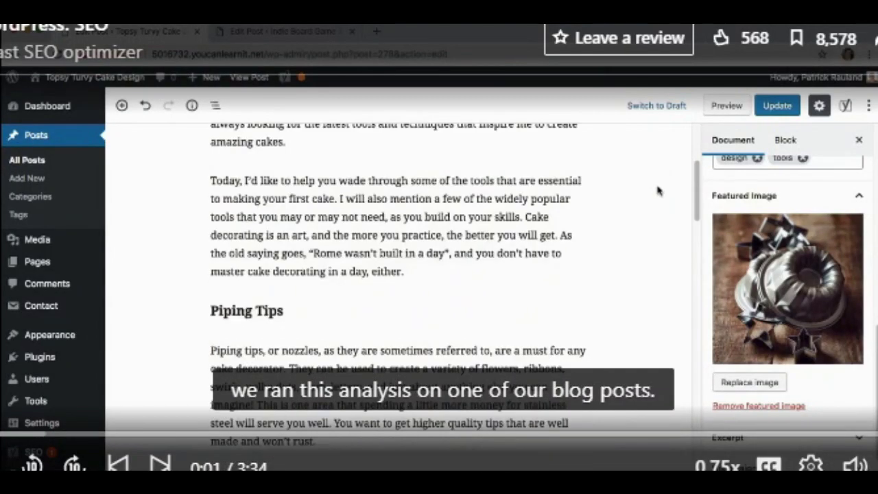
scroll(660, 206, down, 12)
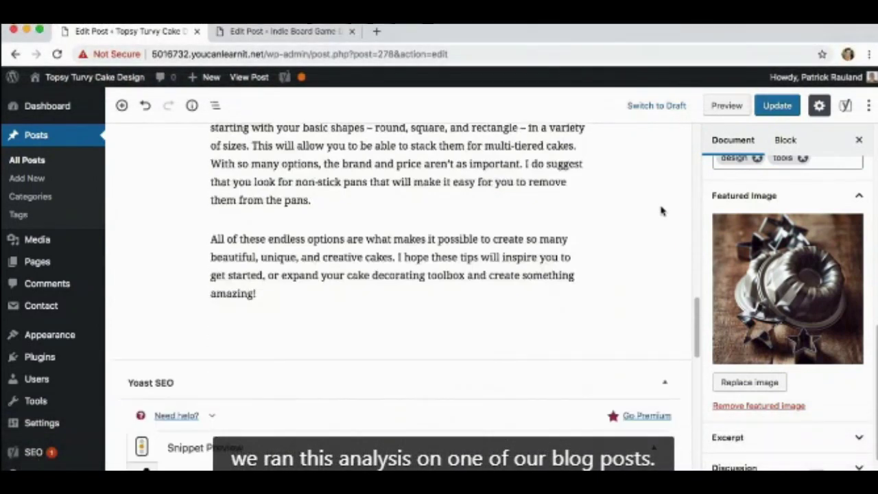
scroll(660, 212, down, 10)
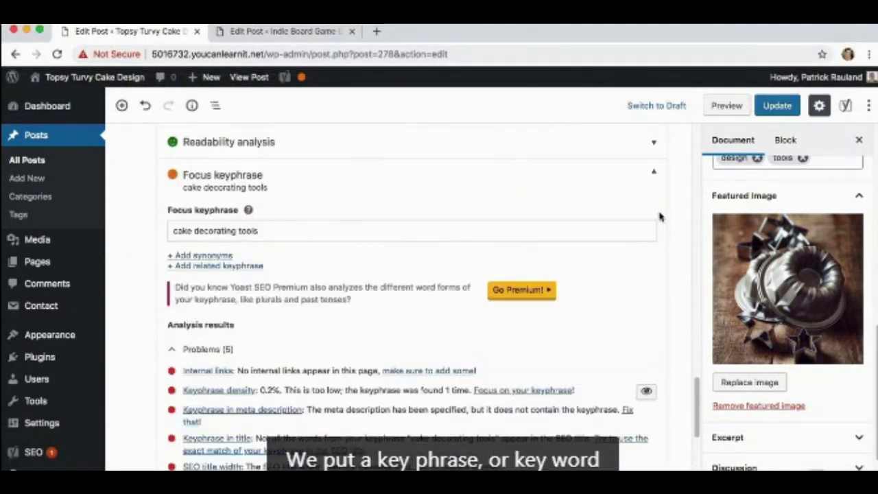
scroll(656, 218, up, 2)
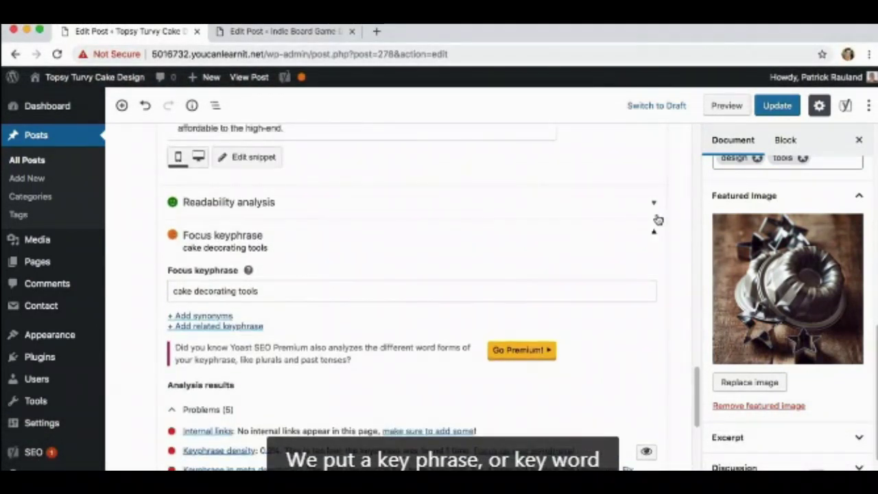
scroll(145, 352, down, 10)
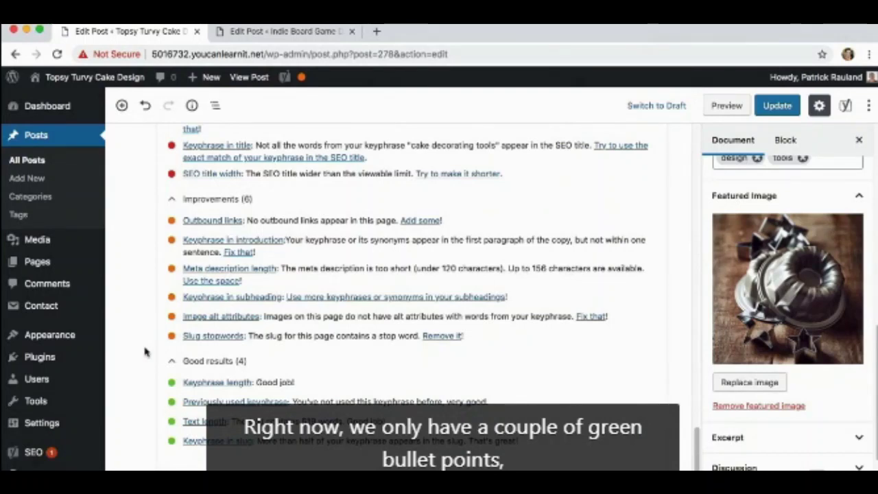
scroll(150, 393, down, 1)
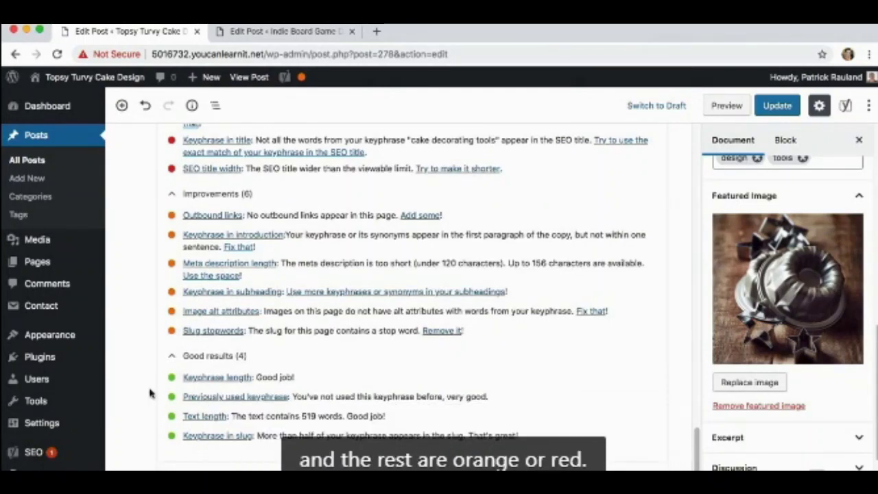
scroll(150, 393, up, 2)
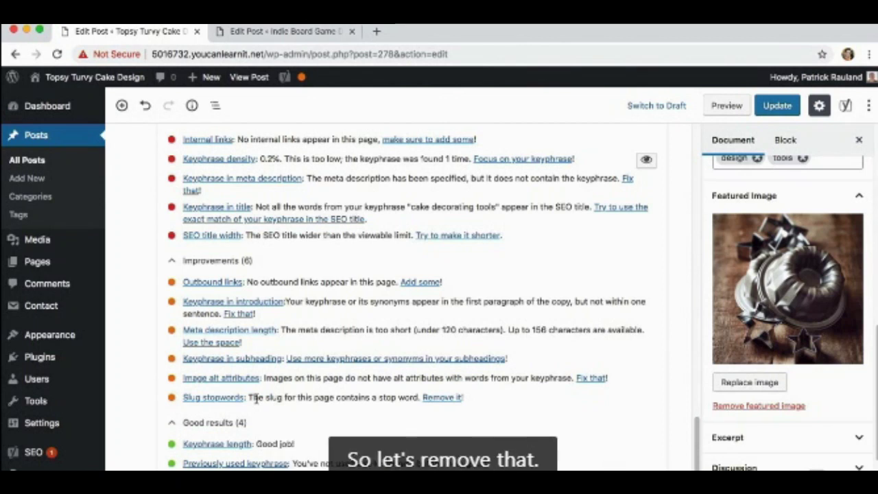
scroll(284, 380, up, 10)
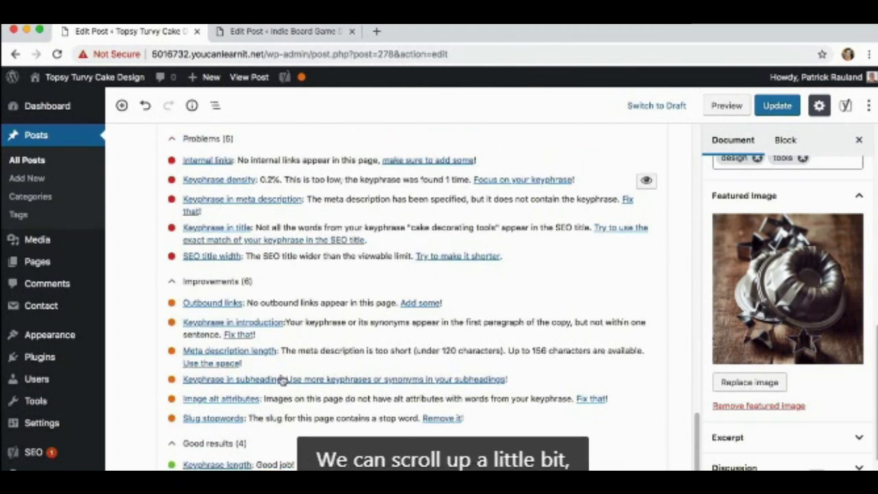
scroll(284, 379, up, 2)
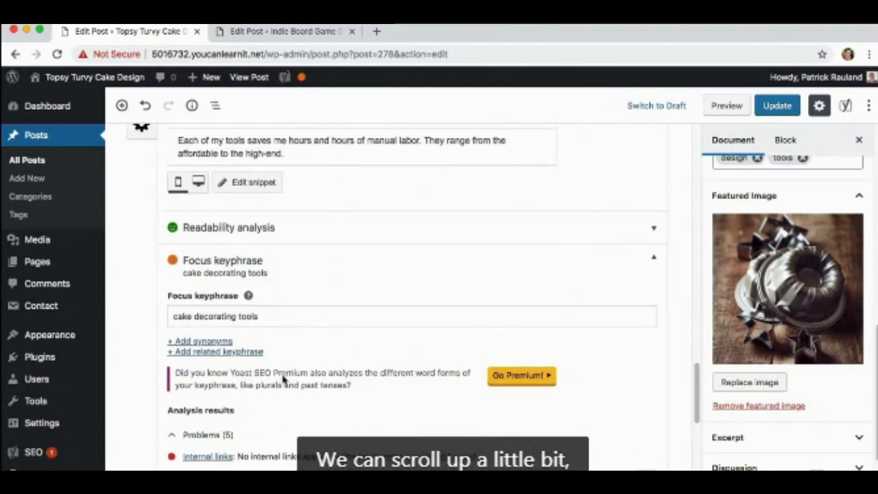
scroll(284, 380, up, 5)
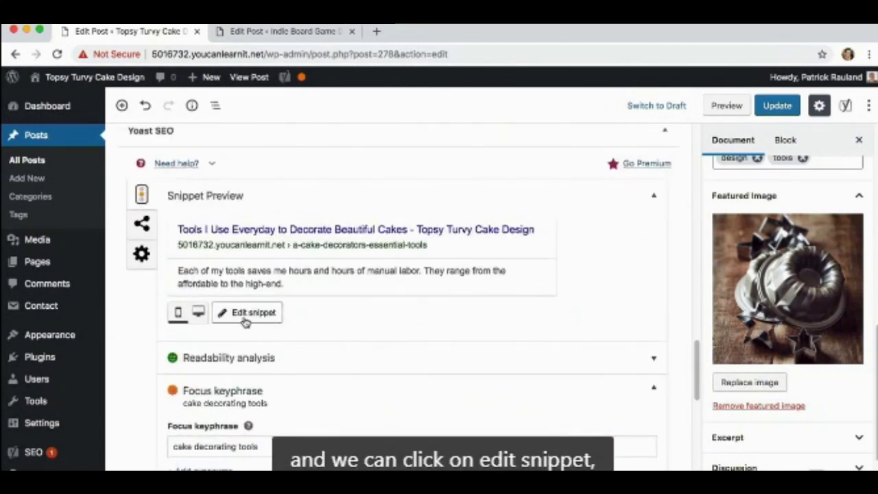
Delete the leading 'a-' so the slug reads cake-decorators-essential-tools, then recheck the analysis.
click(246, 318)
scroll(246, 321, down, 3)
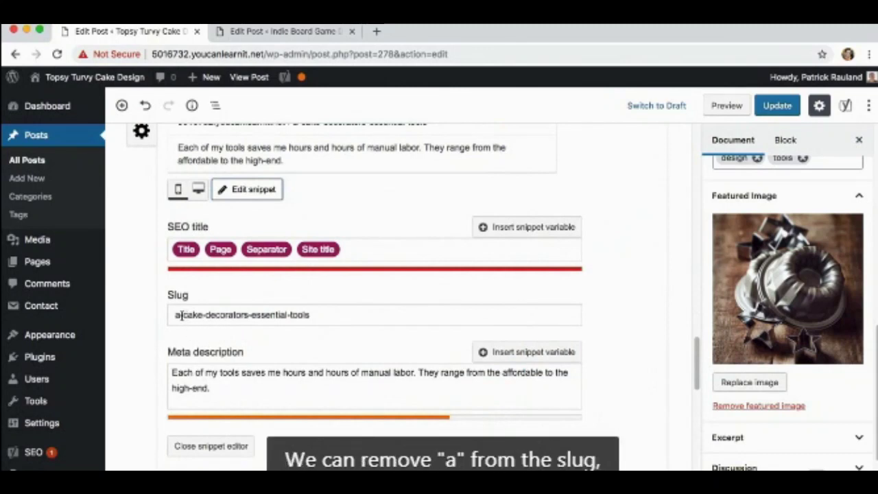
click(180, 315)
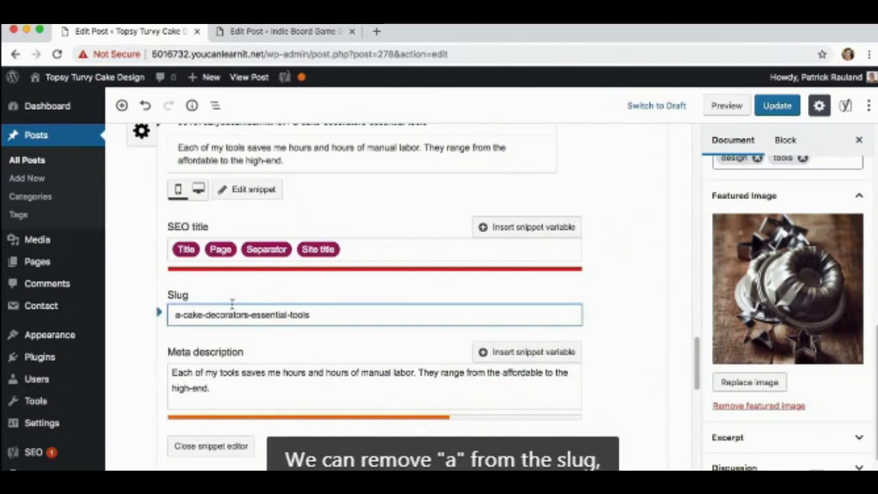
key(BackSpace)
key(Delete)
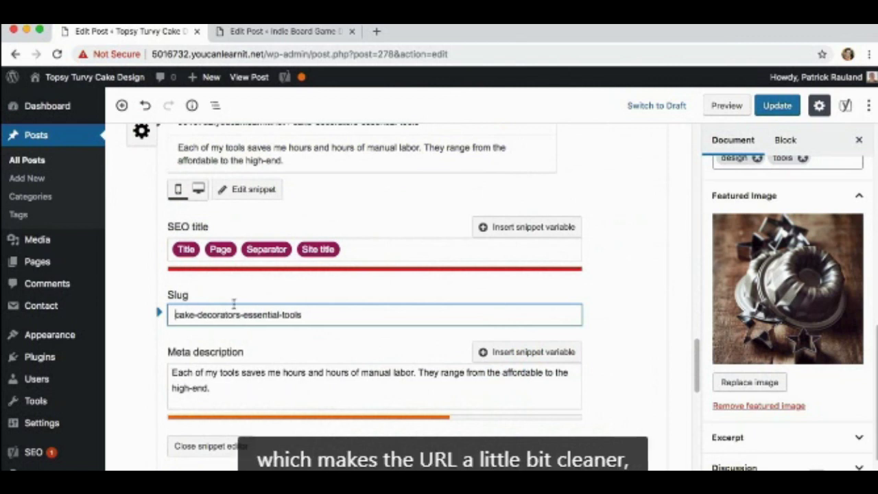
scroll(336, 322, up, 2)
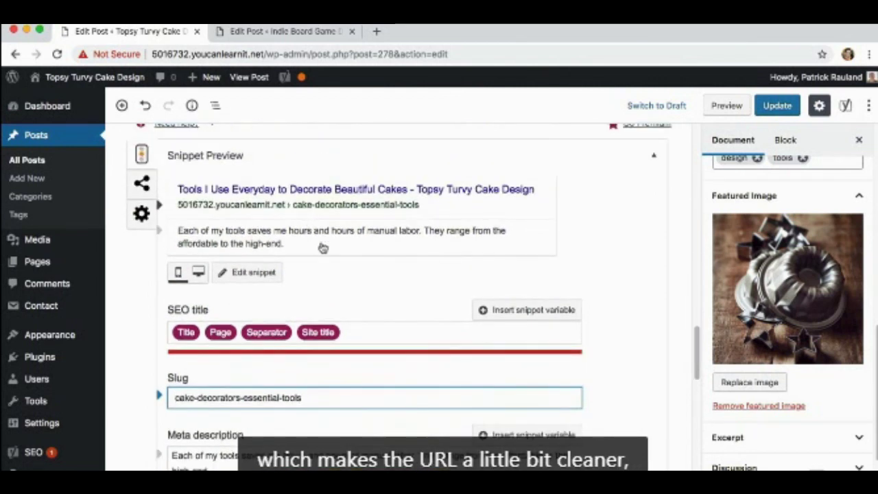
scroll(319, 247, down, 2)
scroll(337, 291, down, 10)
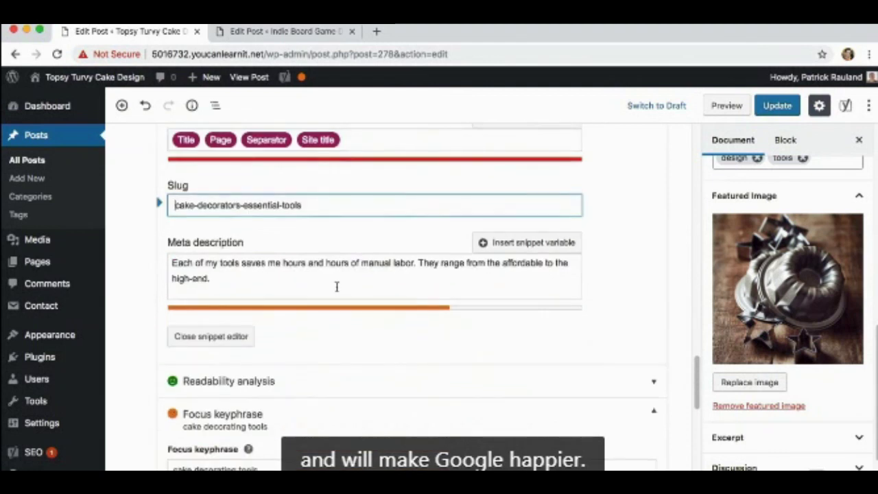
scroll(336, 291, down, 3)
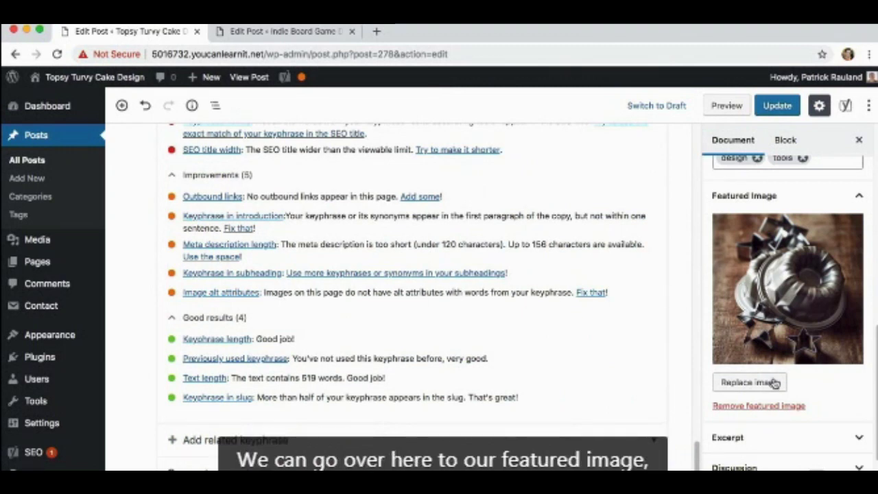
Give the photo alt text 'Baking pans & cookie cutters' and select it as the featured image.
click(799, 278)
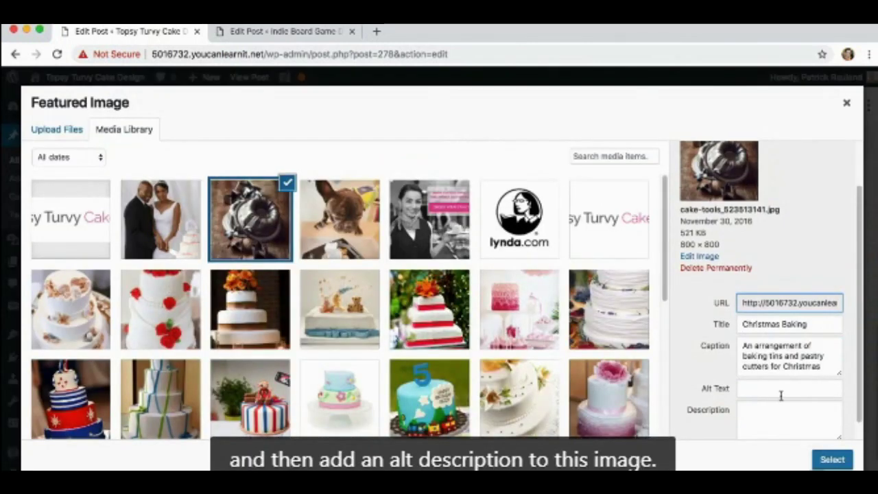
drag(809, 325, 734, 324)
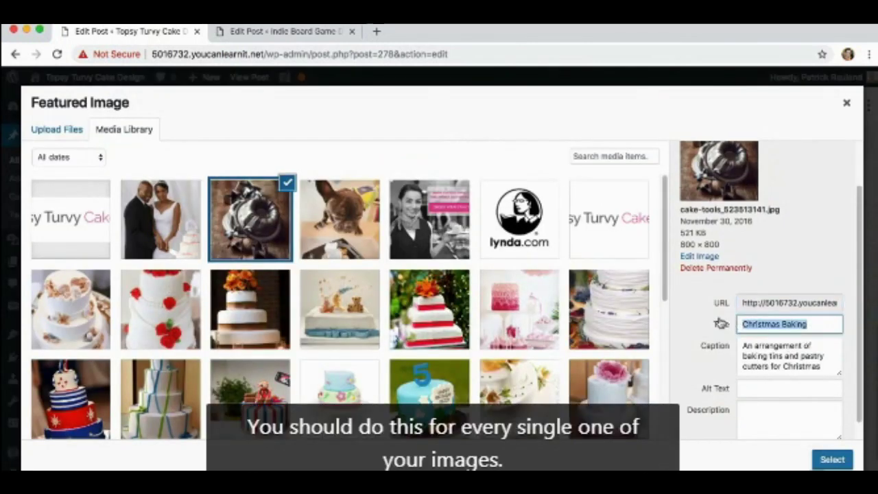
click(748, 386)
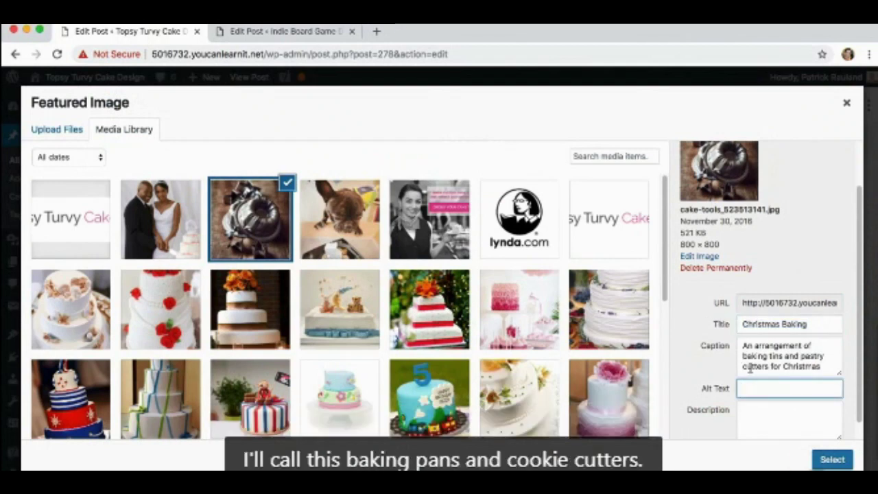
text(Baking pans & cookie cutter)
text(s)
click(794, 419)
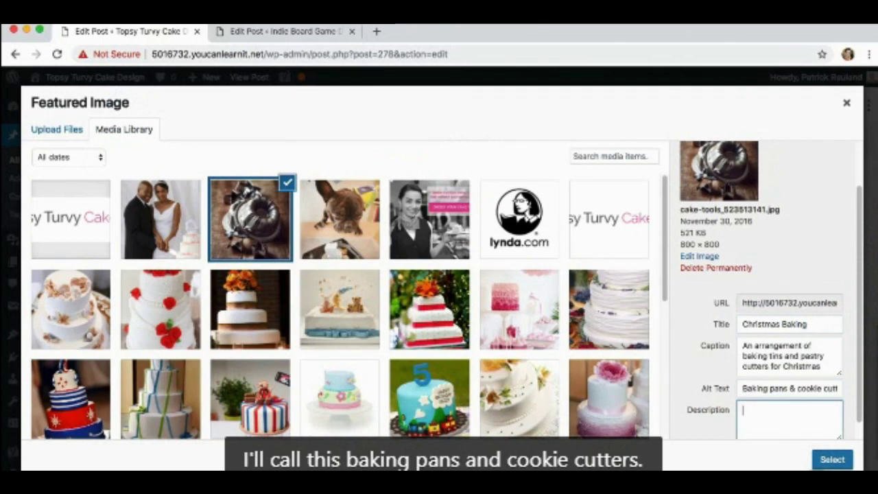
click(825, 460)
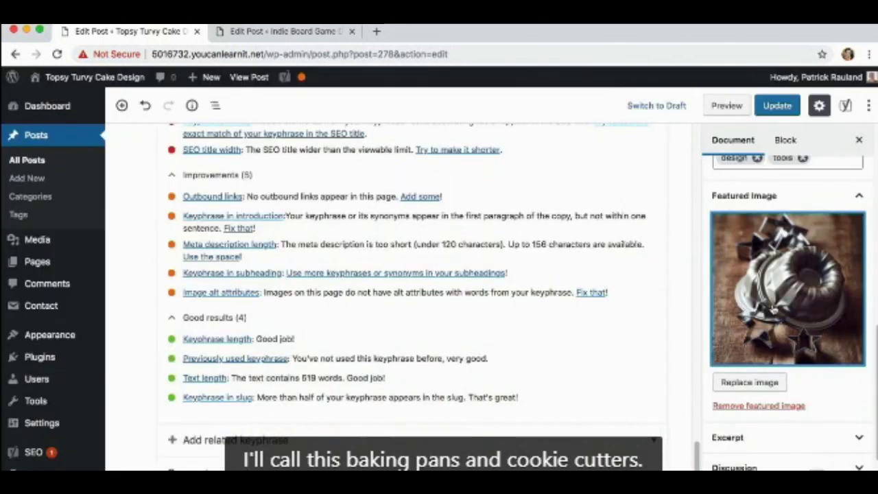
scroll(313, 295, up, 2)
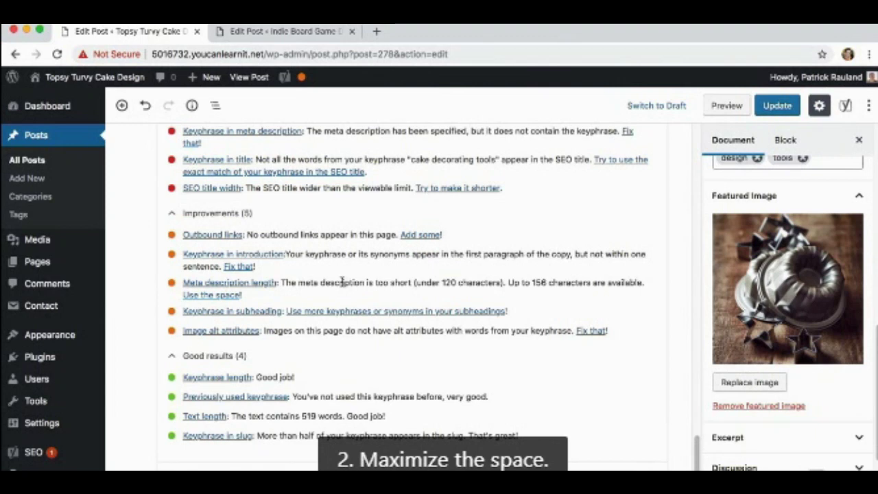
scroll(305, 294, up, 5)
scroll(305, 293, up, 6)
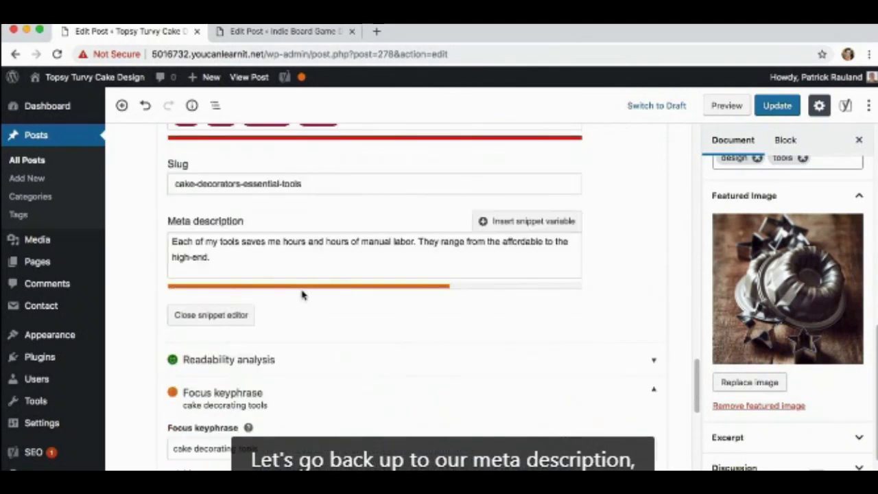
scroll(305, 294, up, 1)
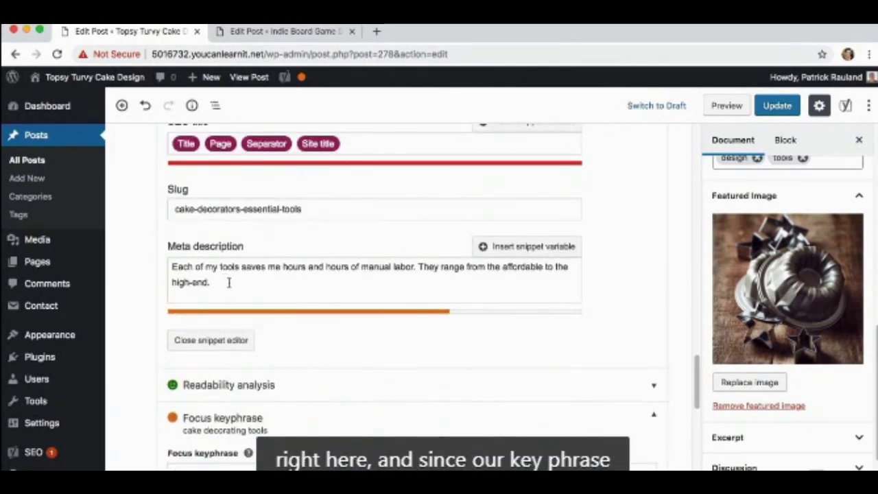
scroll(230, 282, down, 2)
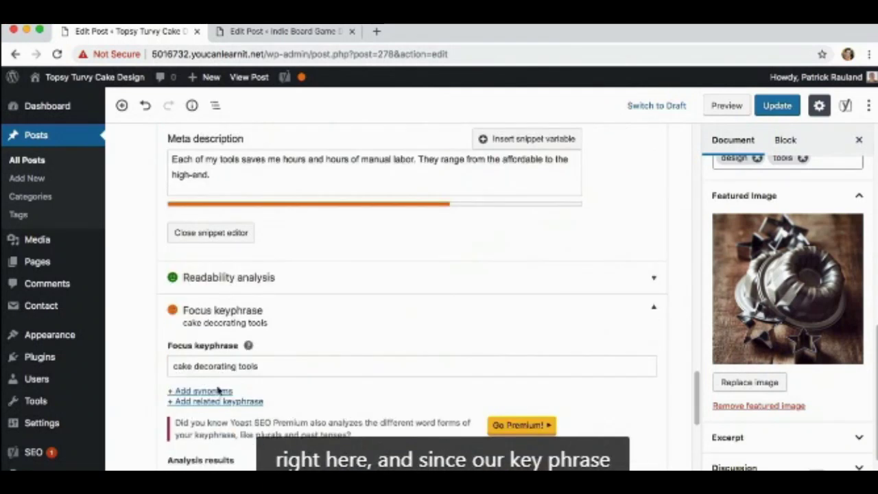
scroll(199, 366, up, 2)
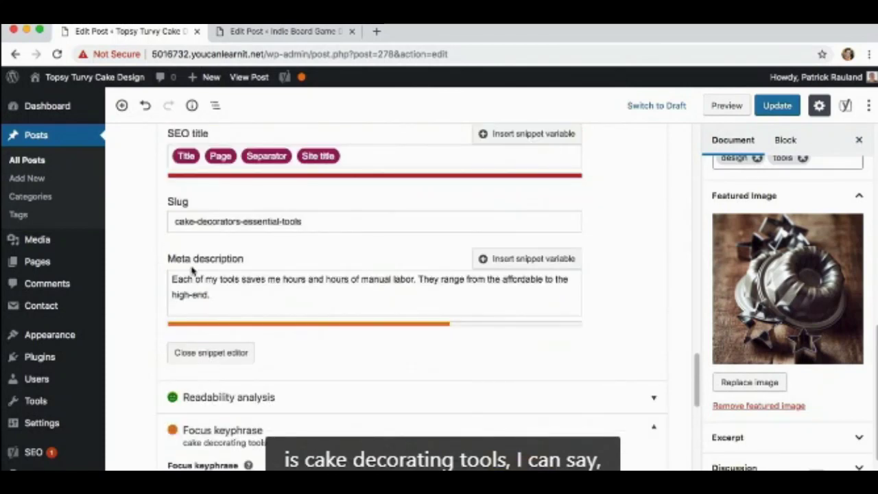
Insert 'cake decorating' before 'tools' so the meta description reads 'Each of my cake decorating tools…'.
click(219, 279)
text(cake decor)
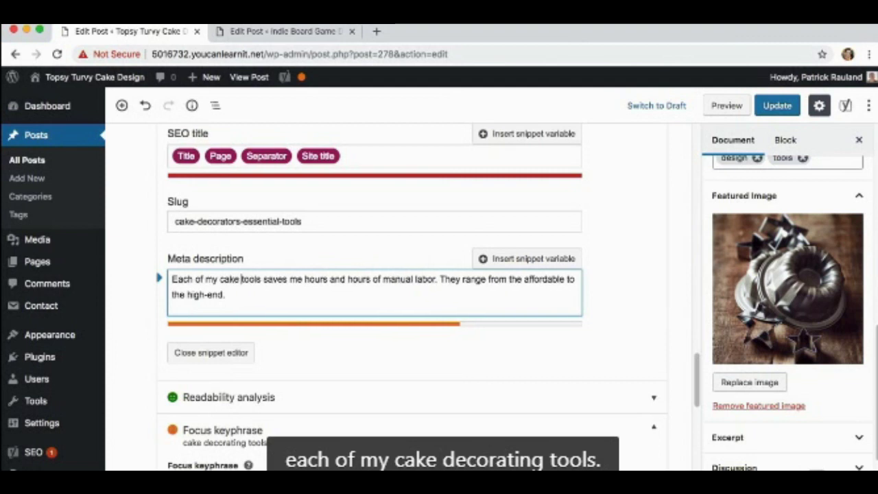
text(ating)
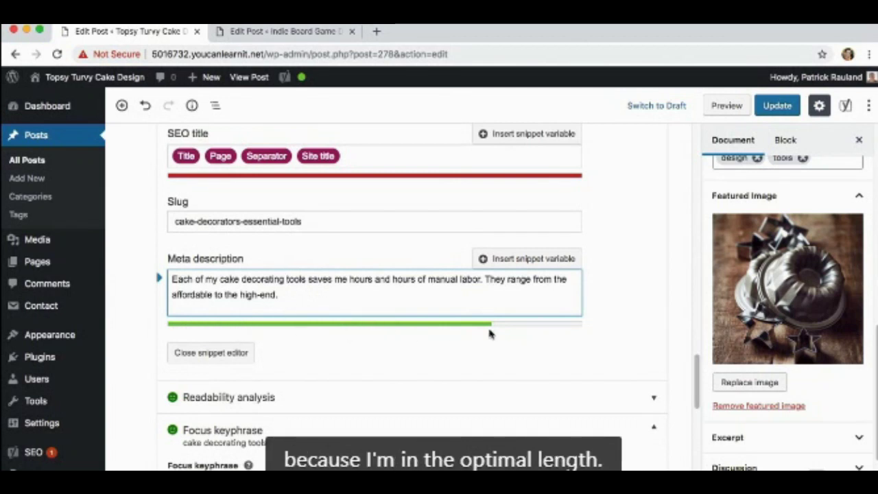
key(BackSpace)
key(BackSpace)
key(BackSpace)
key(BackSpace)
key(BackSpace)
key(BackSpace)
key(BackSpace)
key(BackSpace)
key(BackSpace)
key(BackSpace)
key(BackSpace)
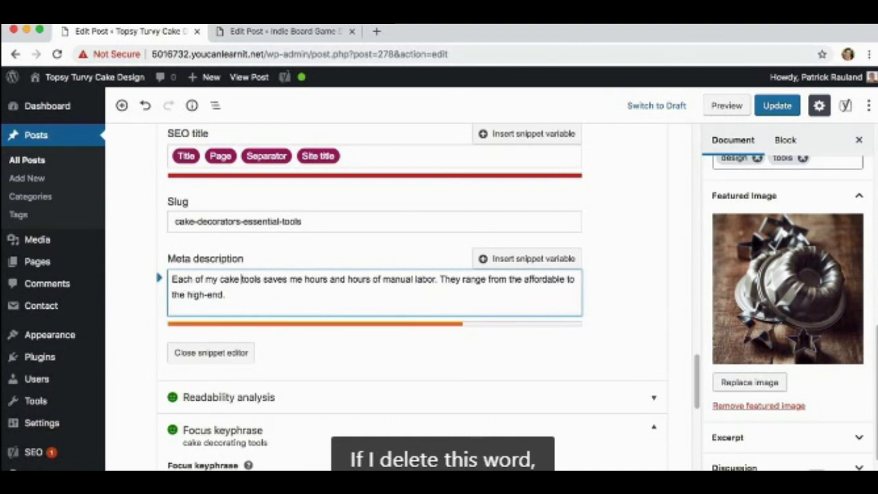
text(deco)
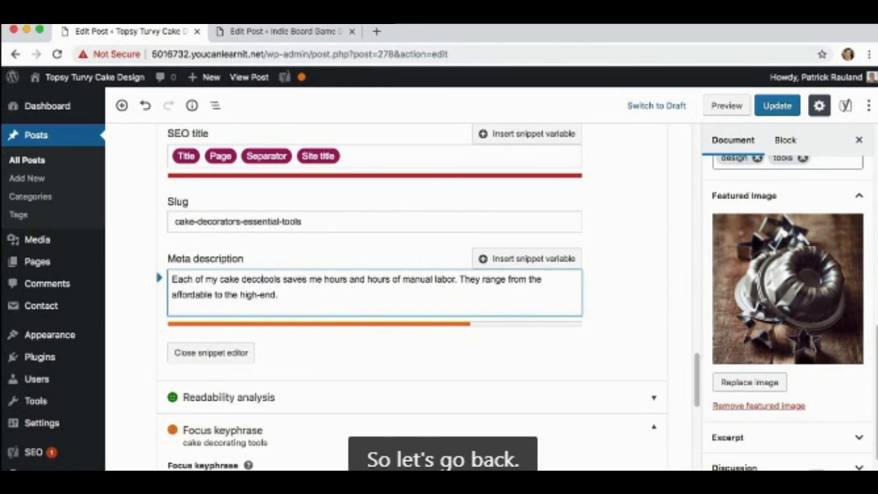
text(rating)
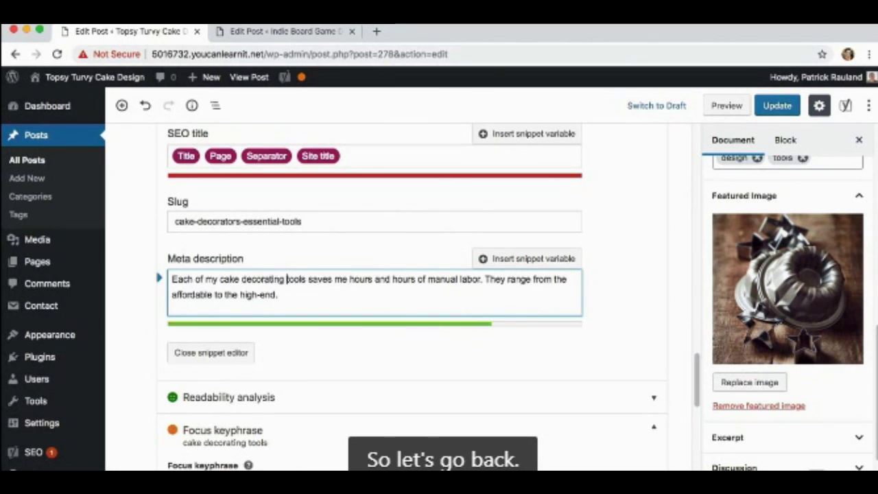
scroll(309, 297, down, 10)
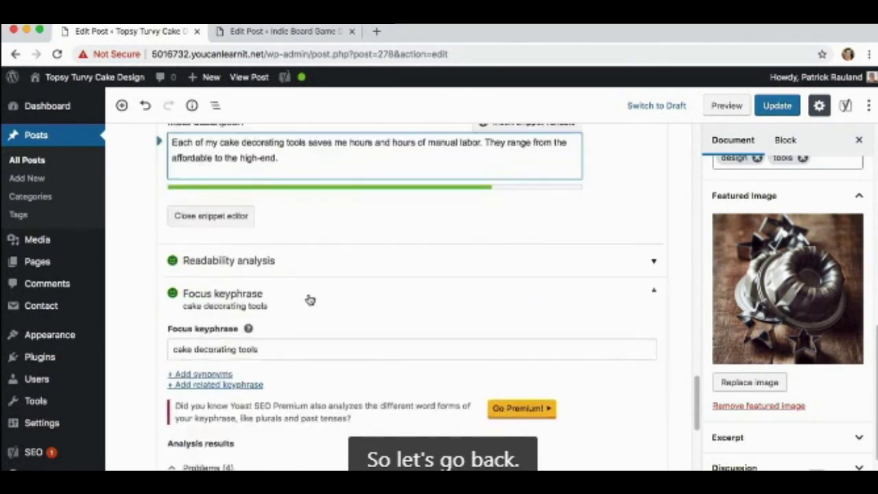
scroll(310, 300, down, 5)
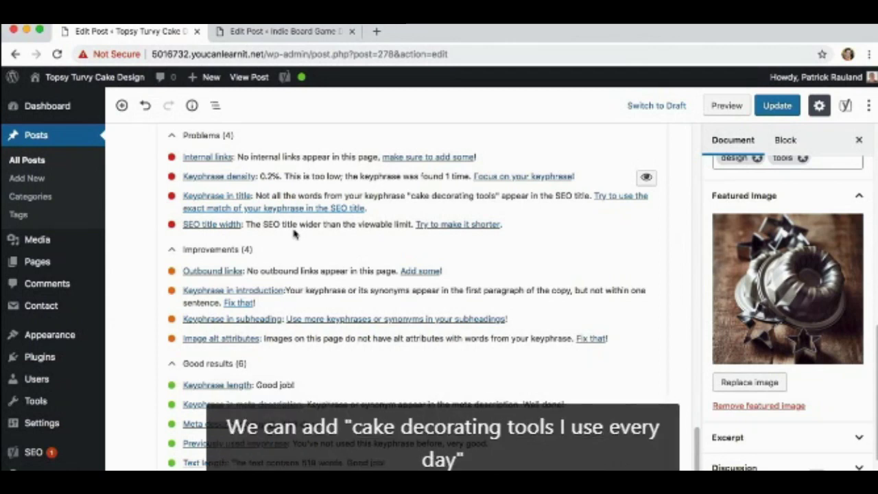
scroll(295, 234, up, 7)
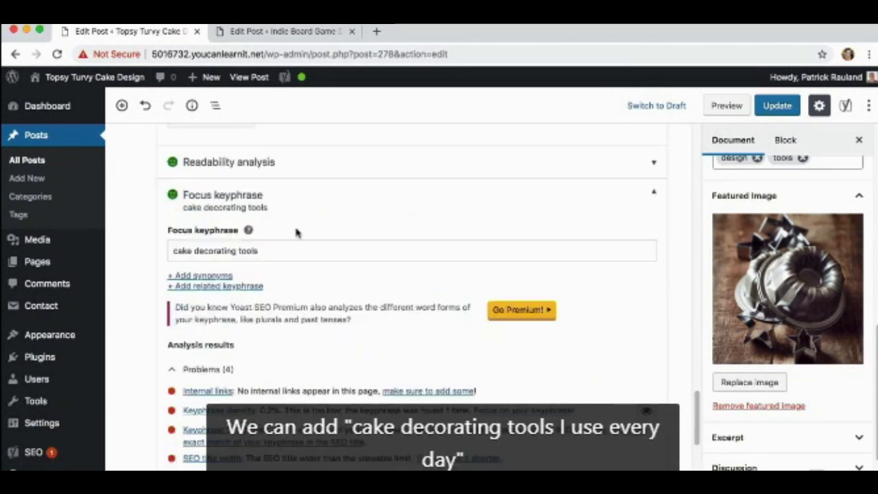
scroll(274, 240, up, 5)
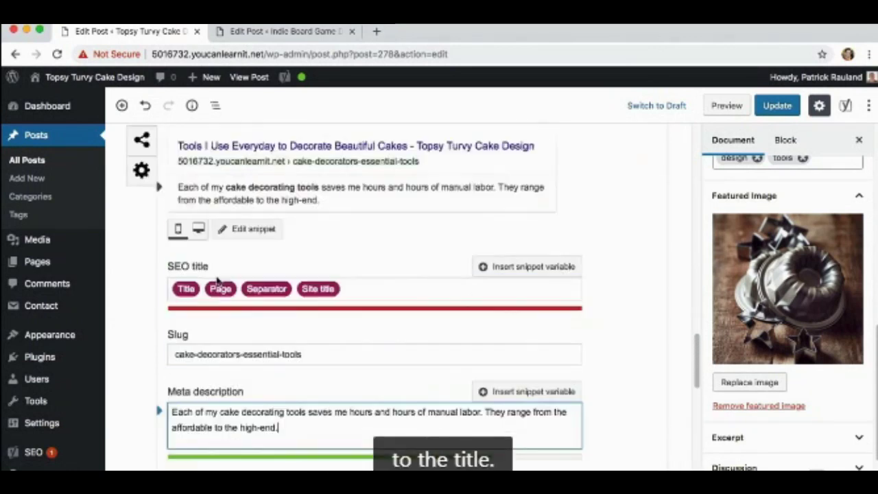
scroll(214, 276, up, 15)
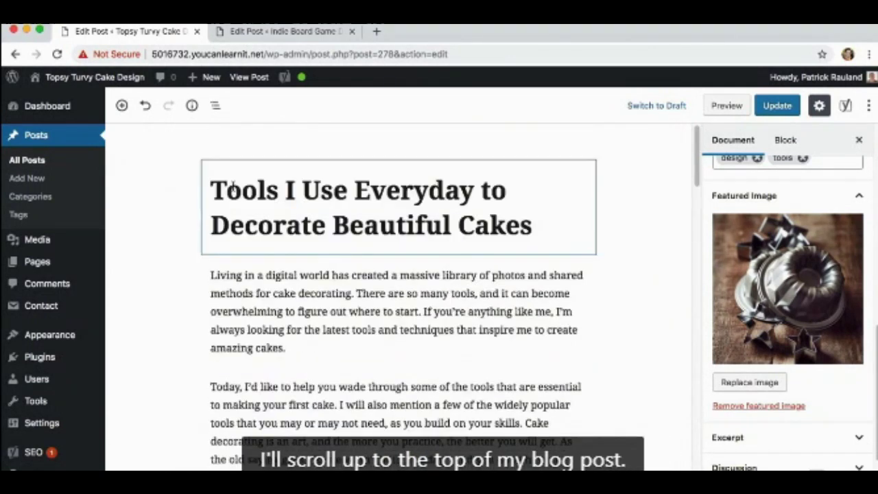
Prefix the title with 'Cake Decorating' and delete ' to Decorate Beautiful Cakes' from its end.
click(212, 188)
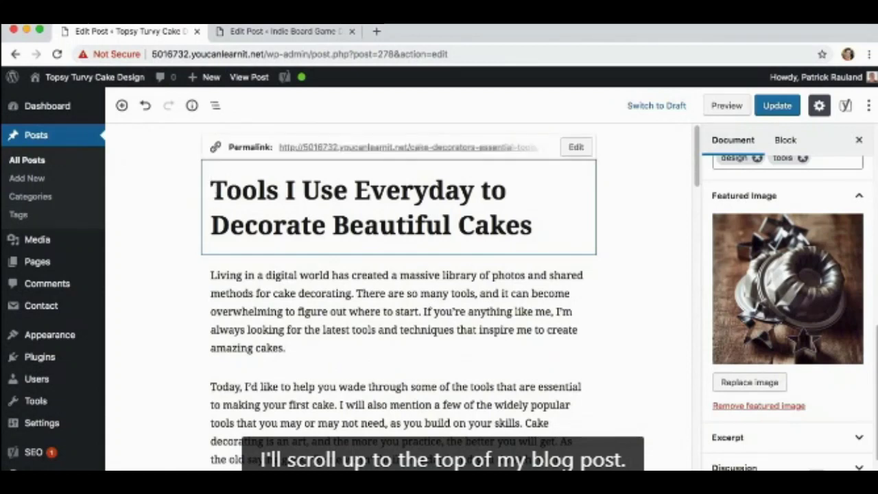
text(Cake Decor)
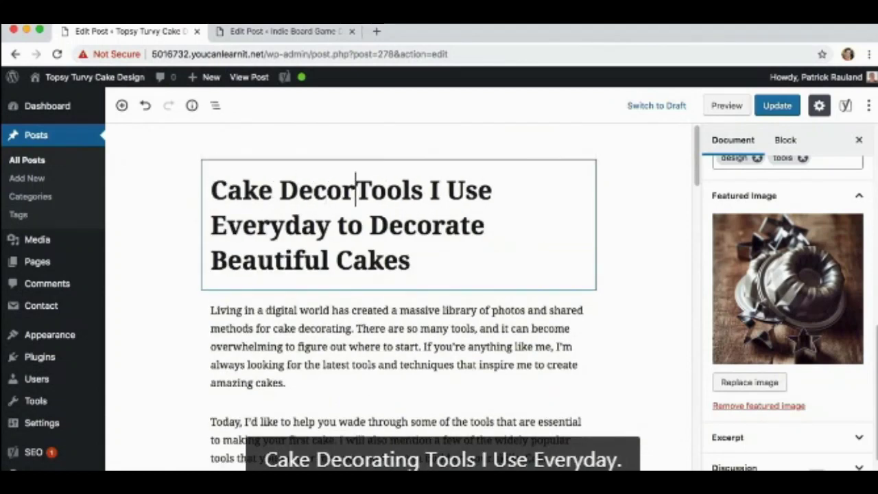
text(ating)
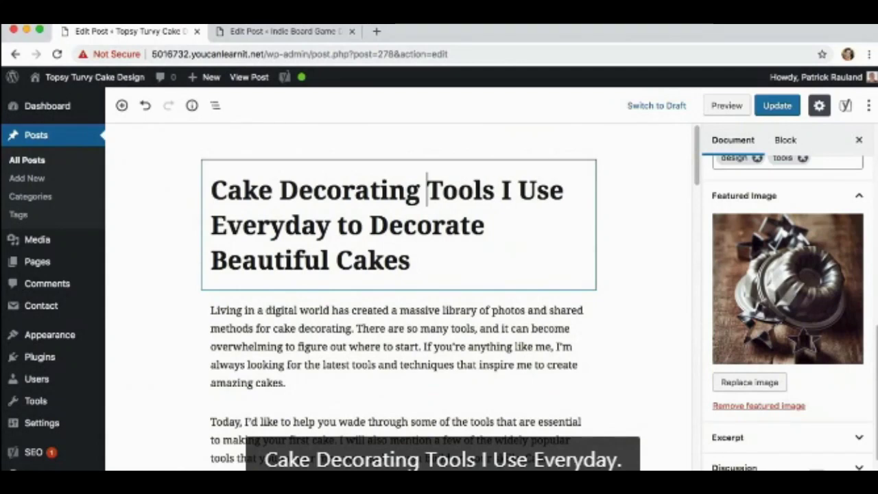
click(332, 226)
drag(332, 226, 434, 258)
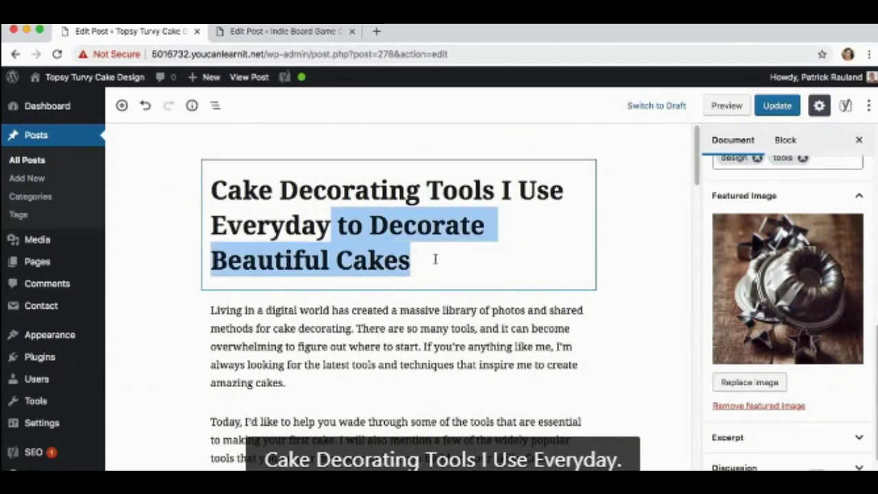
key(BackSpace)
click(371, 331)
scroll(362, 334, down, 5)
scroll(357, 338, down, 15)
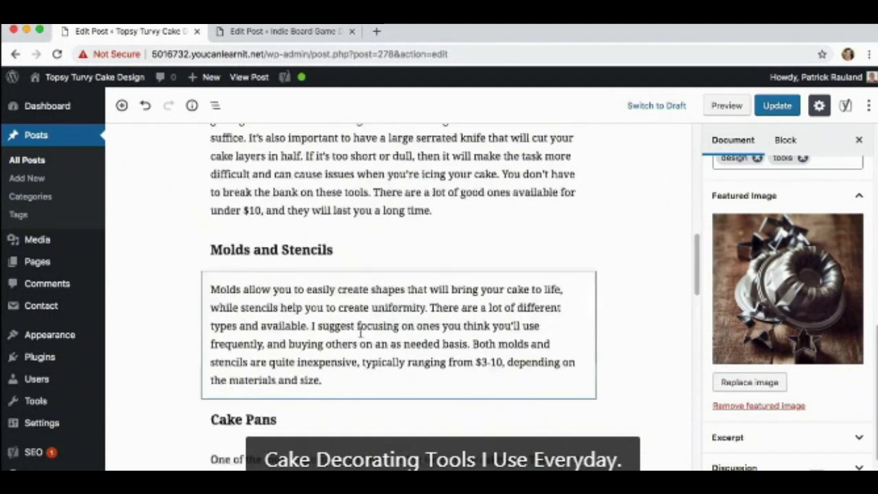
scroll(360, 336, up, 1)
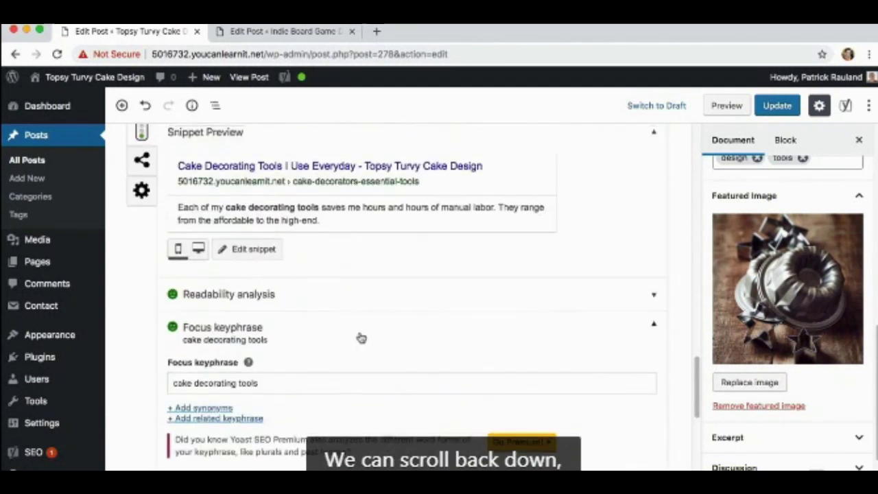
Open the snippet fields and confirm only internal links and keyphrase density remain as problems.
click(249, 250)
scroll(255, 259, down, 1)
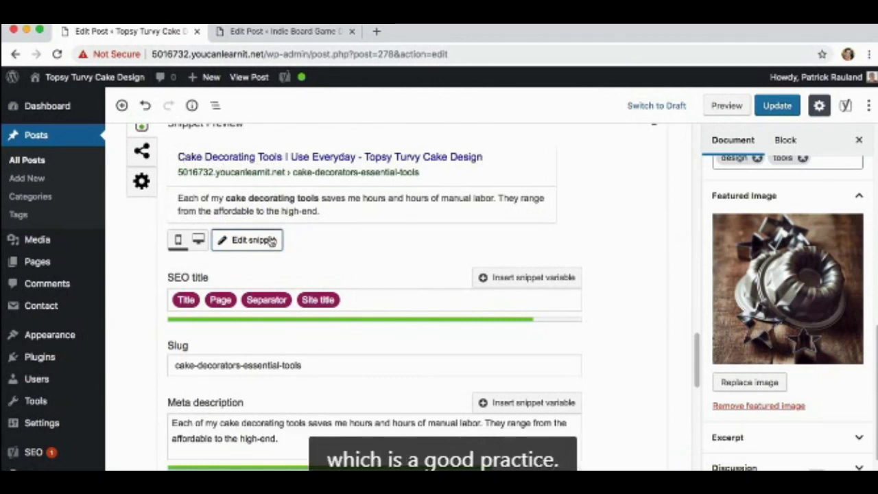
scroll(299, 257, down, 5)
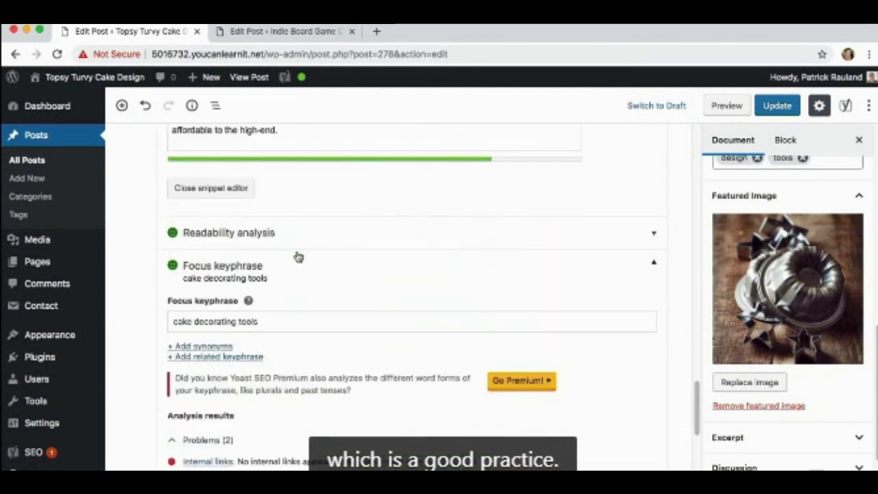
scroll(298, 257, down, 3)
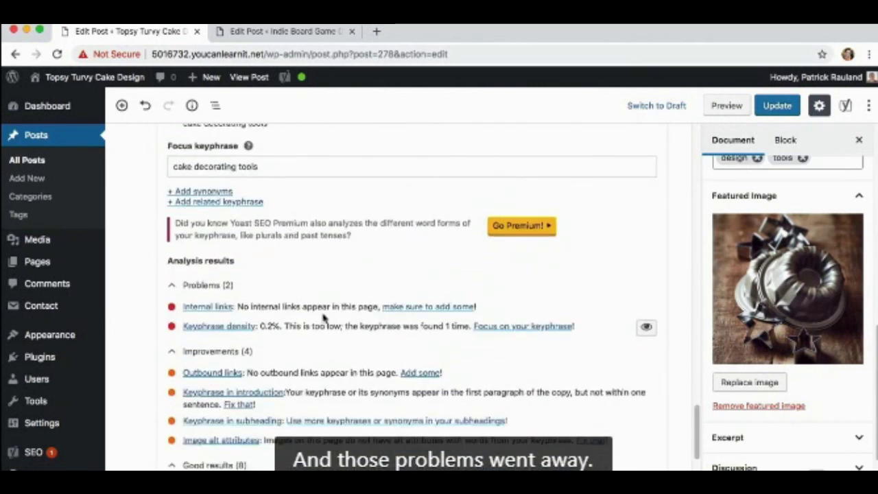
scroll(274, 317, up, 8)
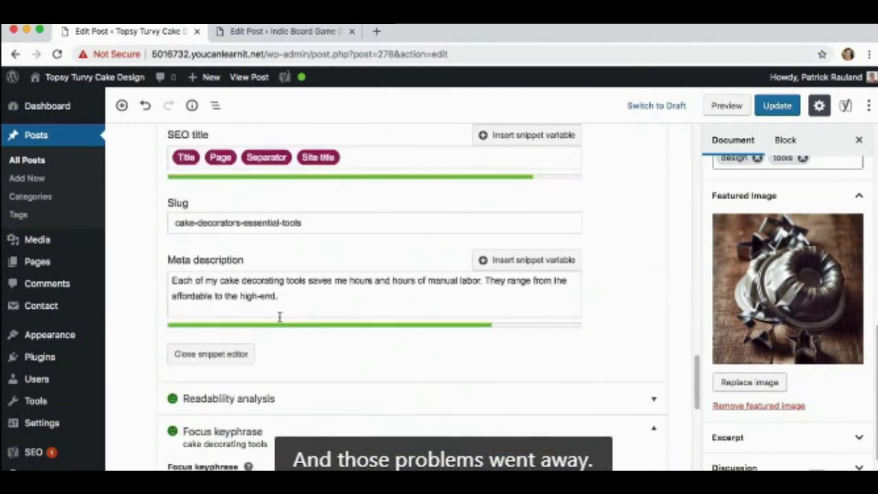
scroll(285, 296, up, 5)
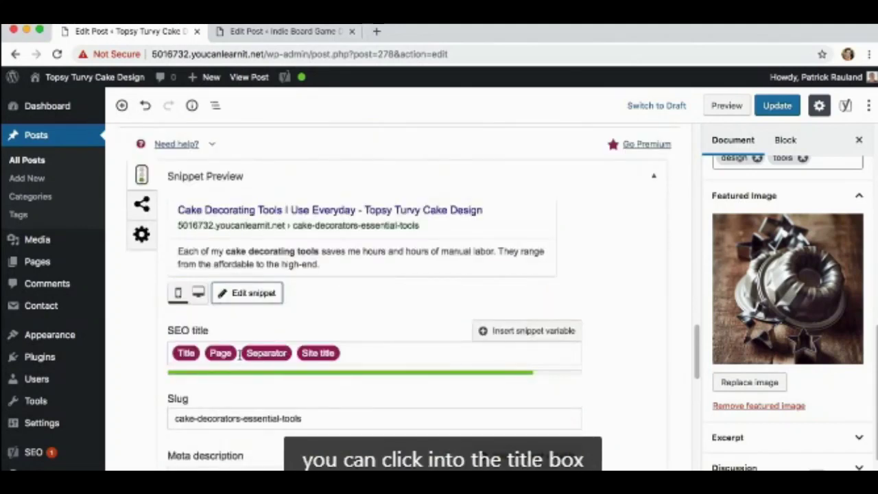
Remove the Site title part from the post's Yoast SEO title template.
click(354, 350)
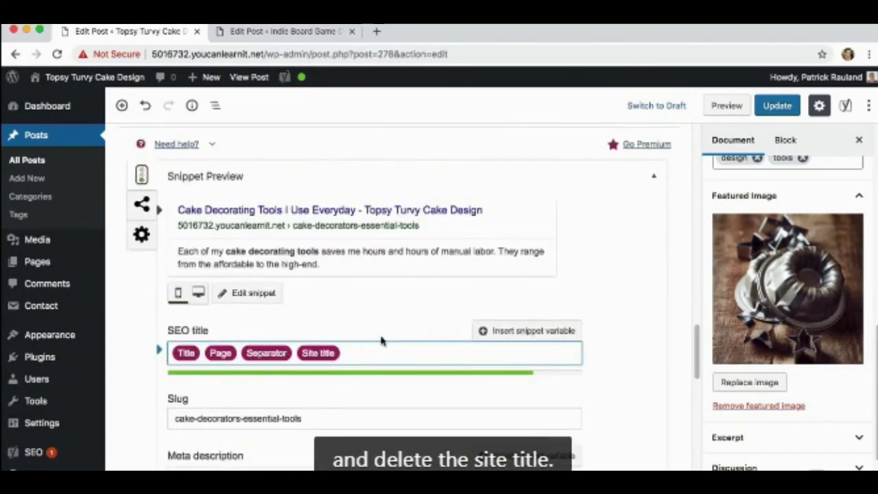
key(BackSpace)
click(297, 320)
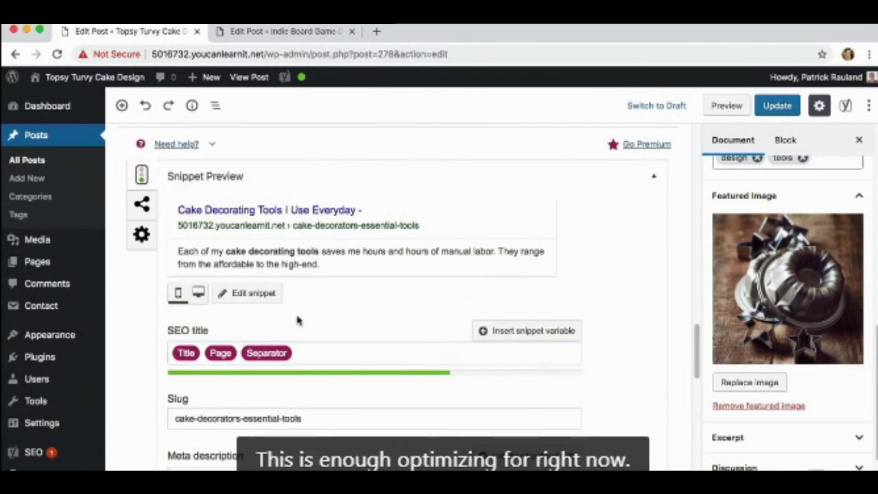
Review the Yoast analysis results and update the post to save it.
scroll(297, 320, down, 10)
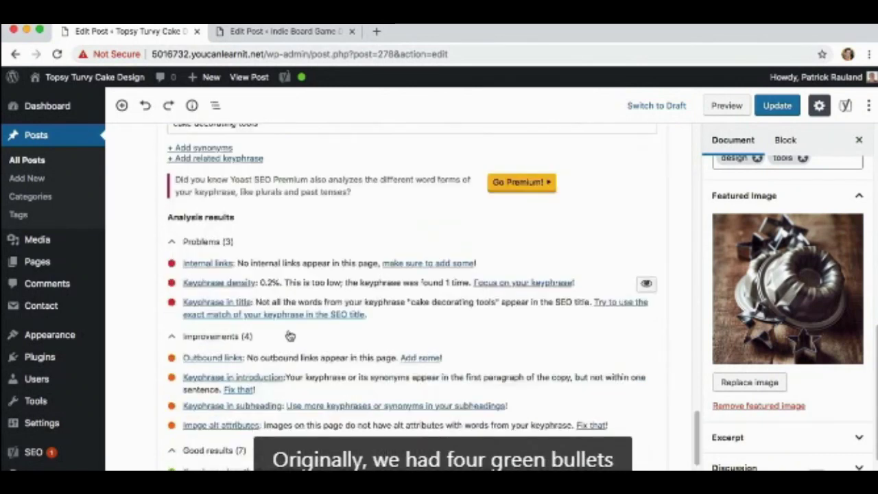
scroll(289, 335, down, 5)
scroll(159, 350, up, 2)
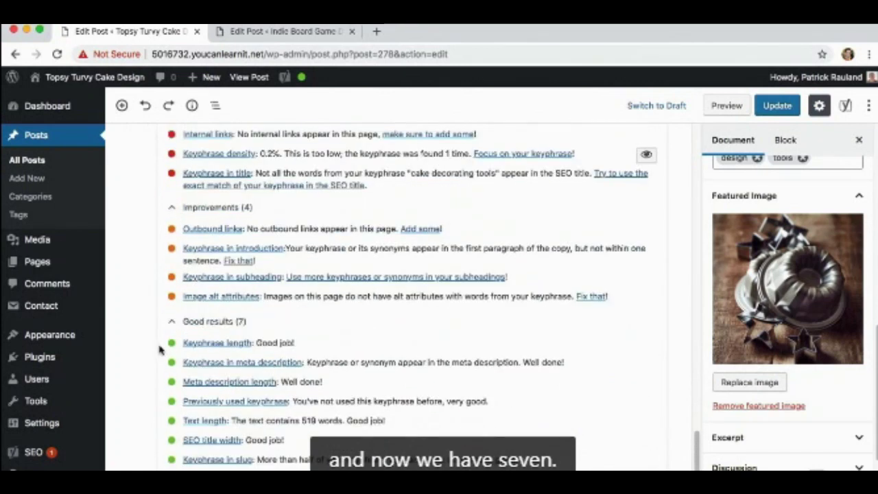
scroll(159, 350, up, 3)
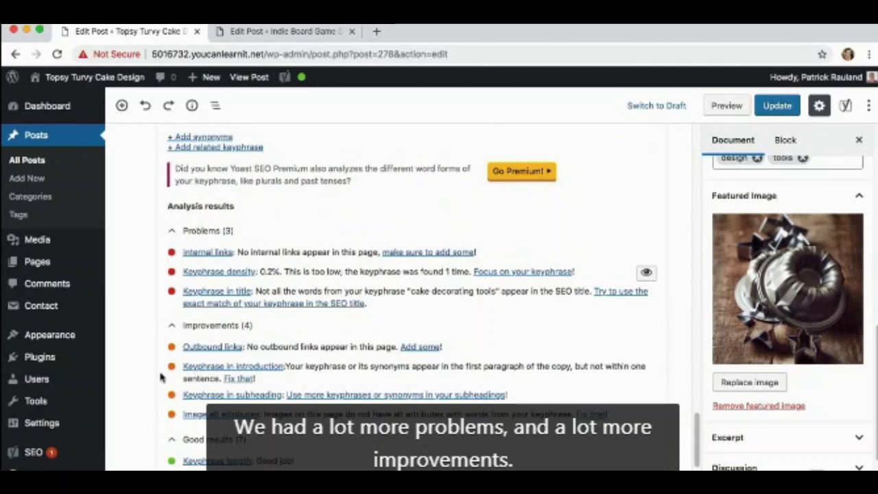
click(776, 106)
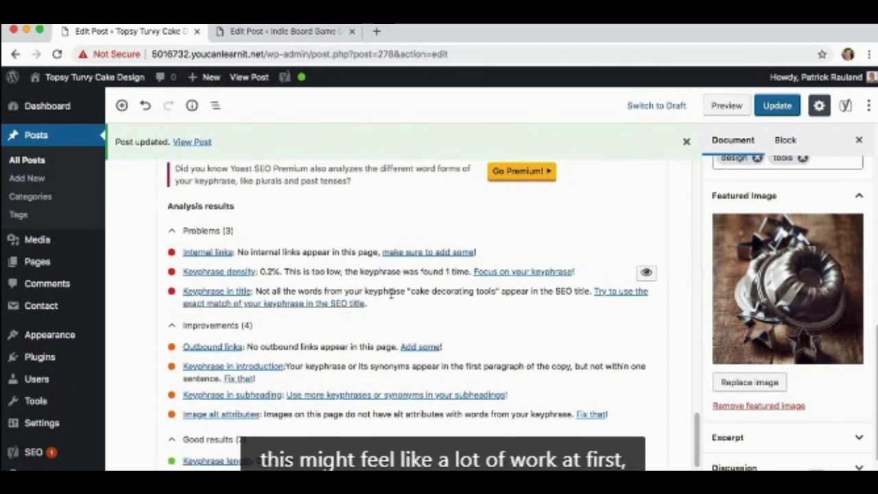
Scroll down to the Yoast meta box showing green readability and 'cake decorating tools' keyphrase ratings.
scroll(392, 295, down, 1)
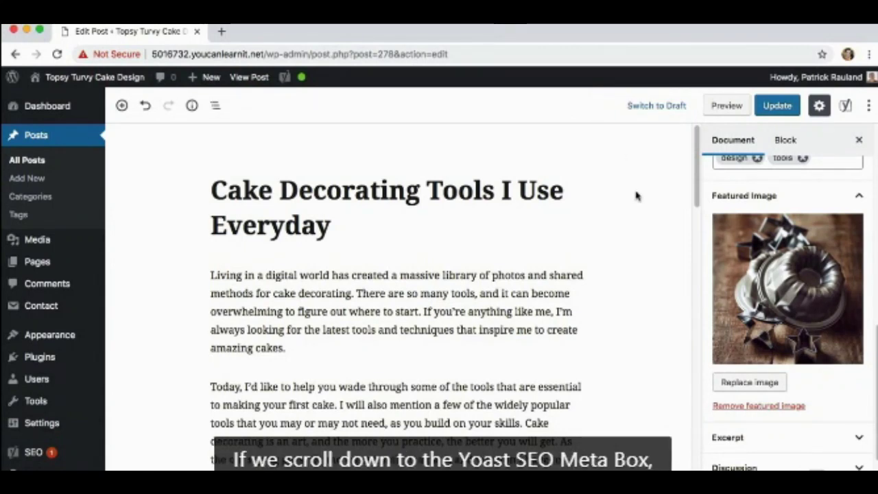
scroll(637, 196, down, 10)
scroll(638, 208, down, 10)
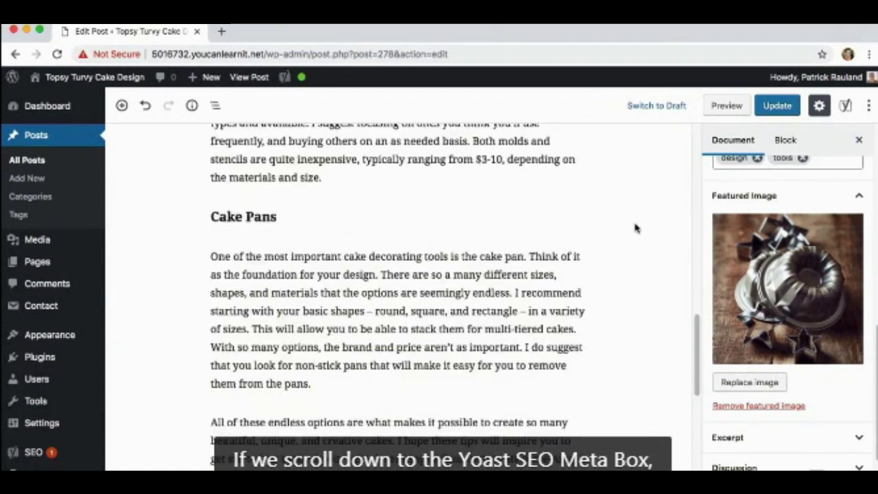
scroll(633, 235, down, 4)
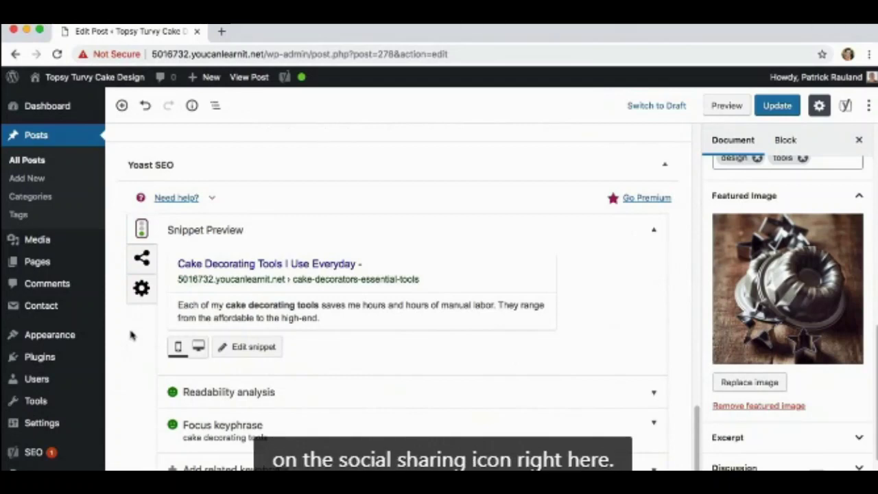
Show the post's Yoast Facebook Title and Description fields via the Social icon.
click(142, 264)
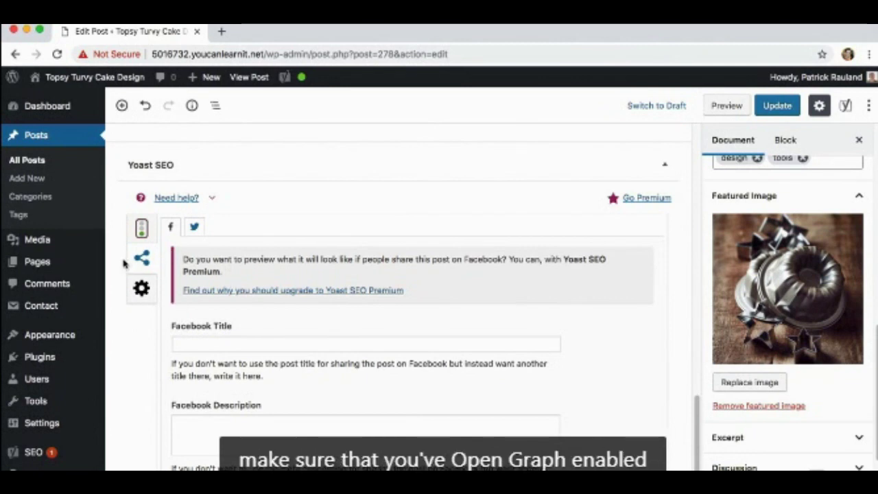
Open Yoast SEO Social settings in a new browser tab and show its Facebook tab.
mouse_move(50, 458)
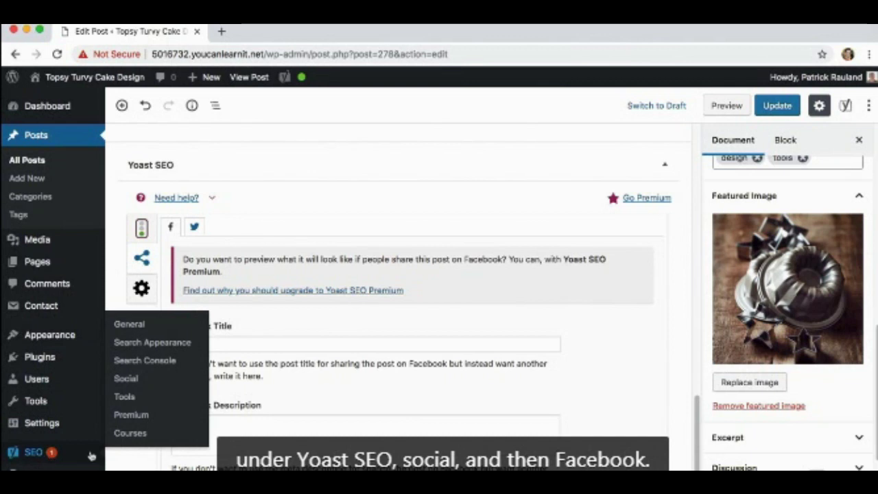
right_click(125, 378)
key(Escape)
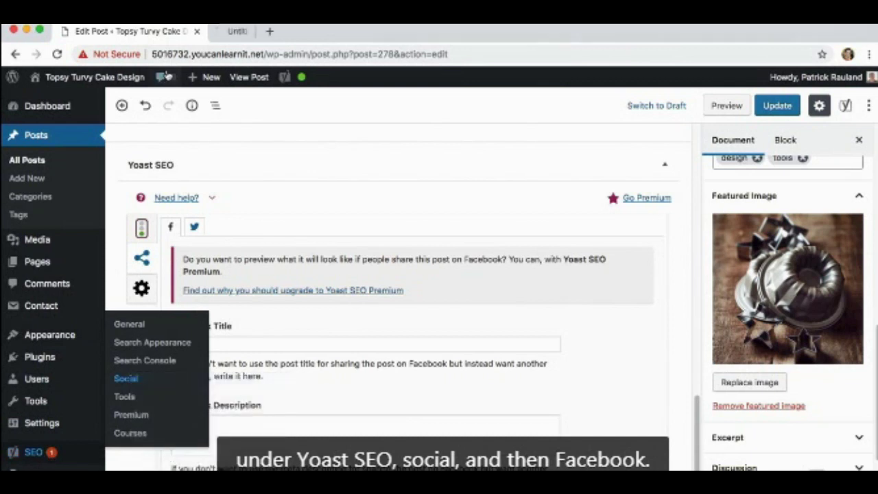
click(242, 32)
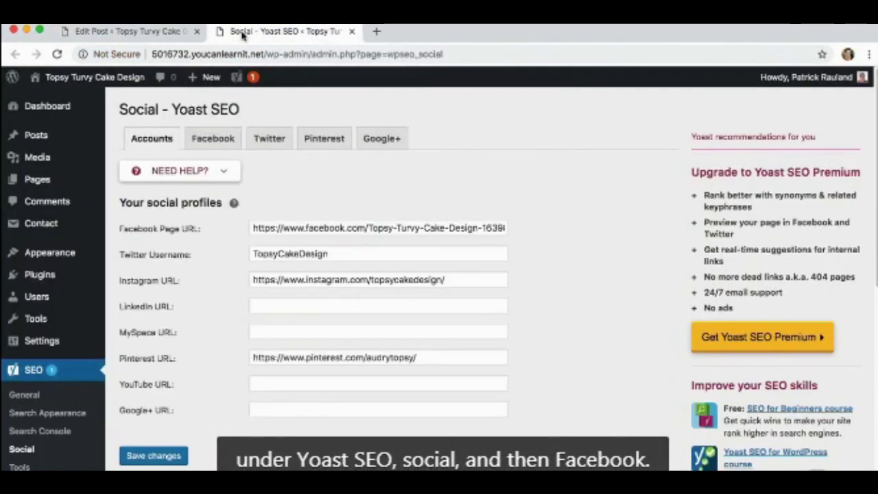
click(212, 138)
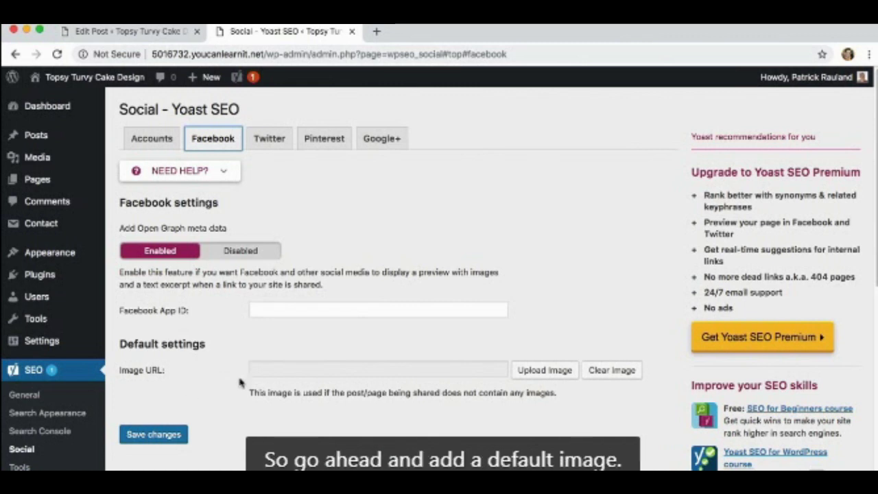
Make topsy-turvy-logo.png the default Facebook image, save, and return to the Edit Post tab.
click(530, 370)
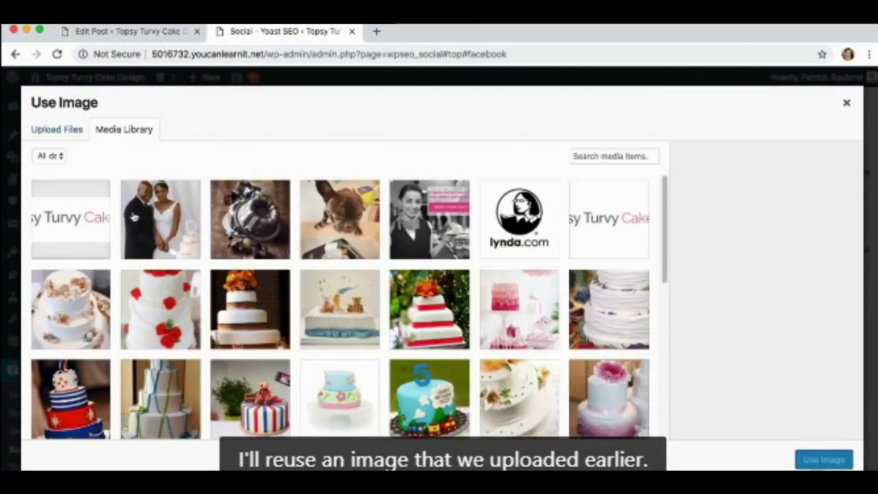
click(78, 226)
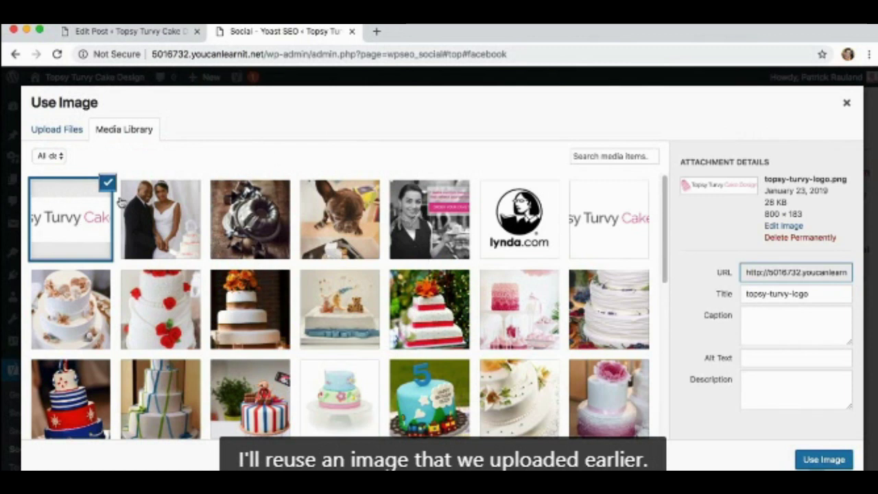
click(823, 459)
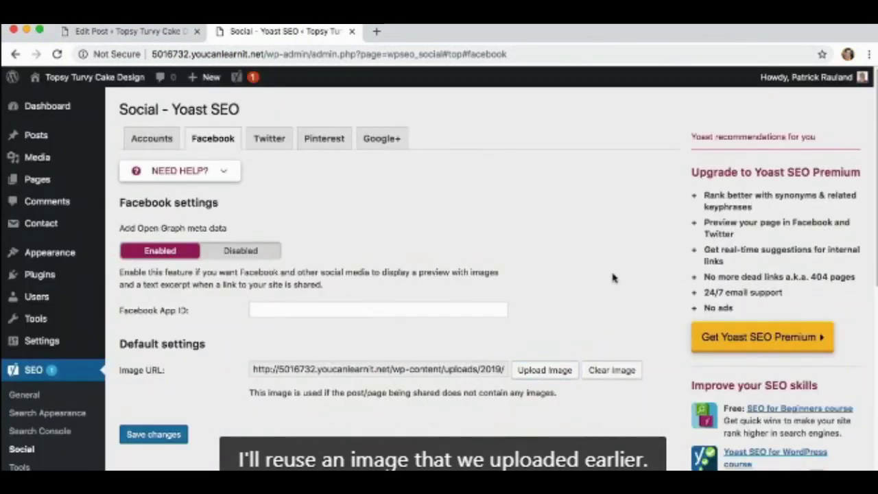
click(167, 434)
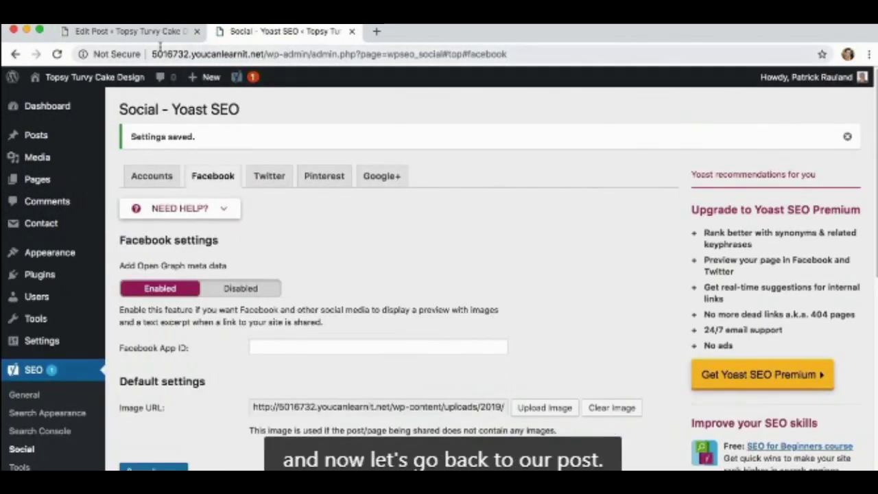
click(143, 33)
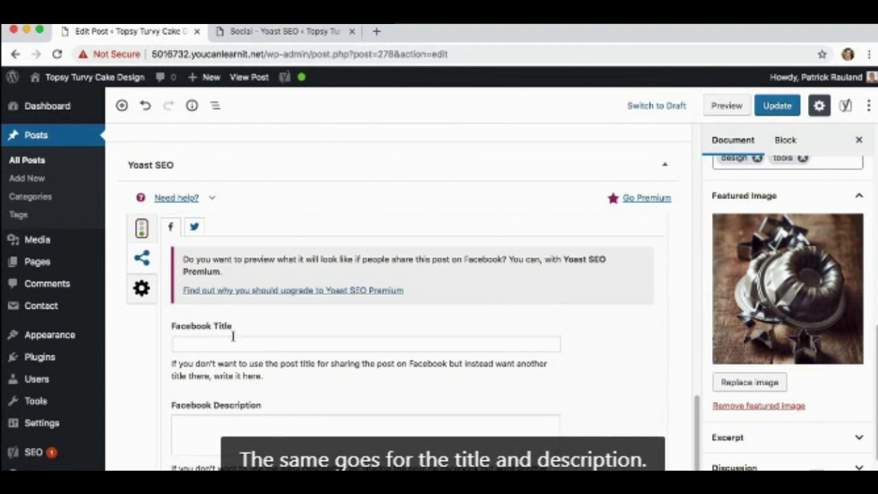
Check the post's empty Facebook fields, then return to the Social - Yoast SEO tab.
scroll(233, 337, down, 3)
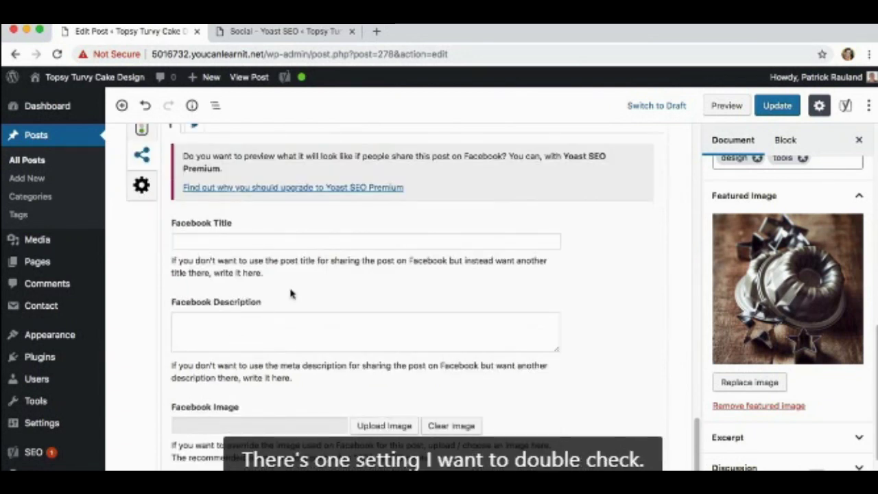
click(275, 29)
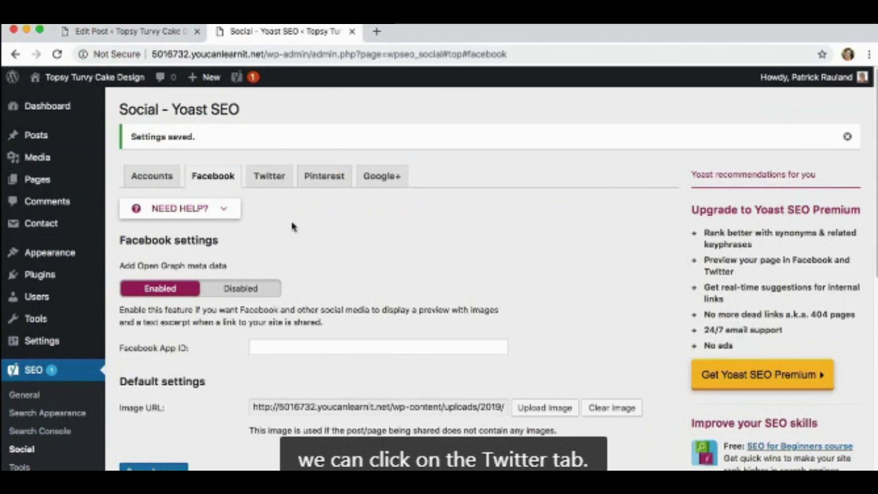
On the Twitter tab, keep 'Summary with large image' as the default card type.
click(270, 177)
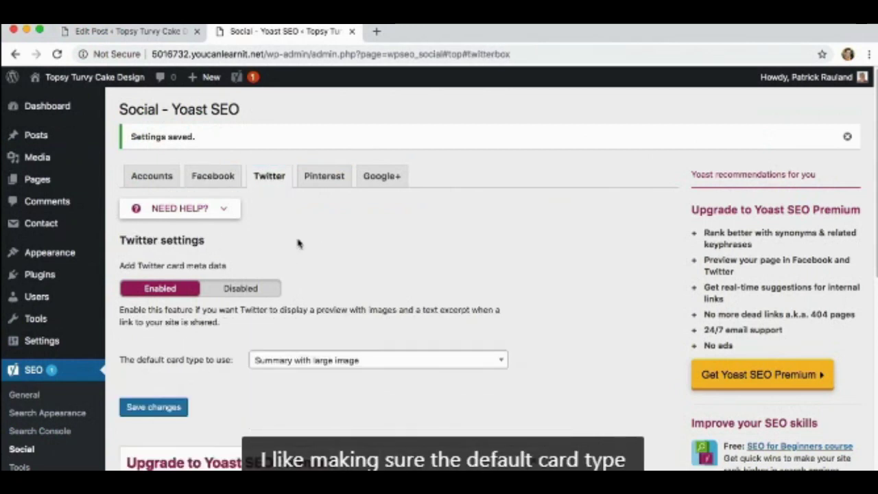
click(308, 361)
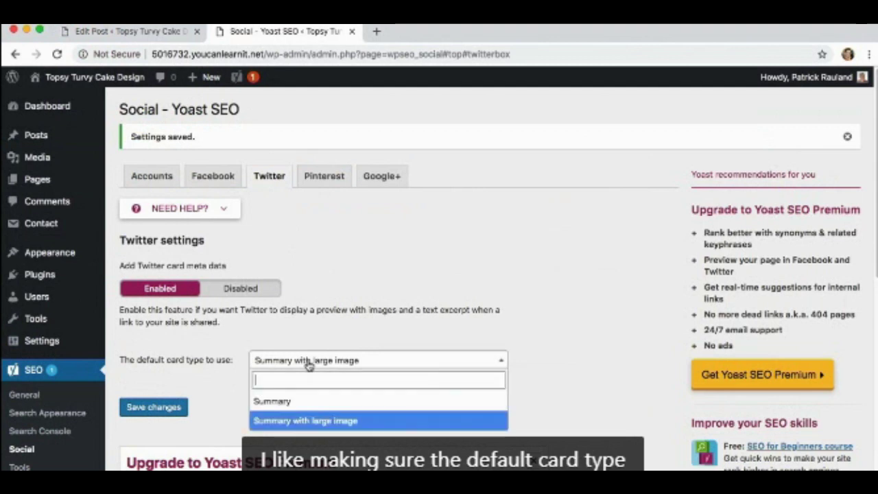
click(308, 365)
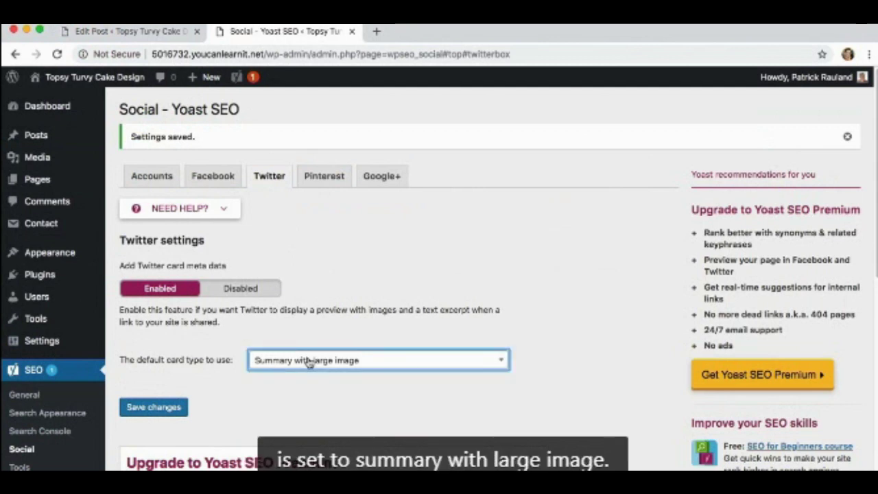
click(309, 407)
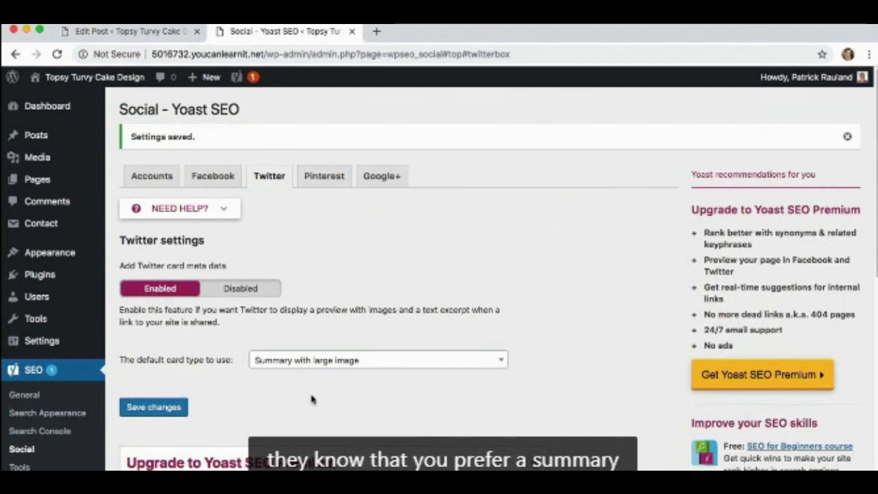
mouse_move(4, 189)
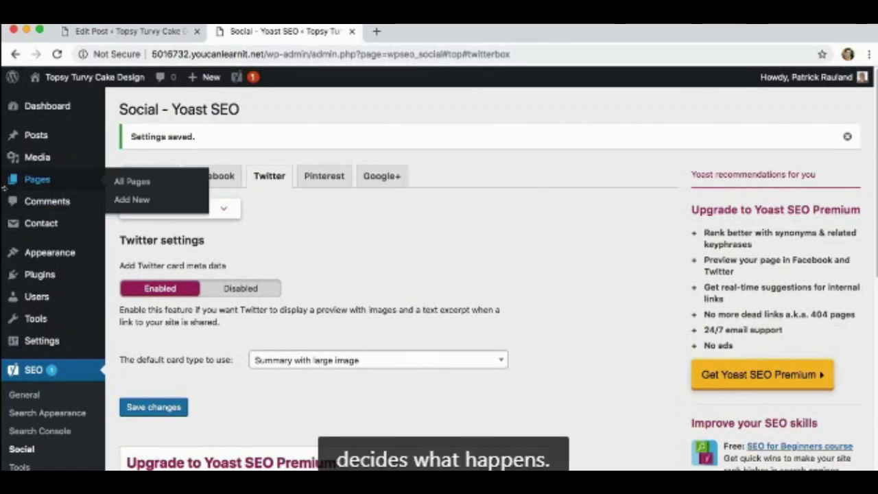
Back in the post editor, show the snippet preview 'Cake Decorating Tools I Use Everyday'.
click(139, 31)
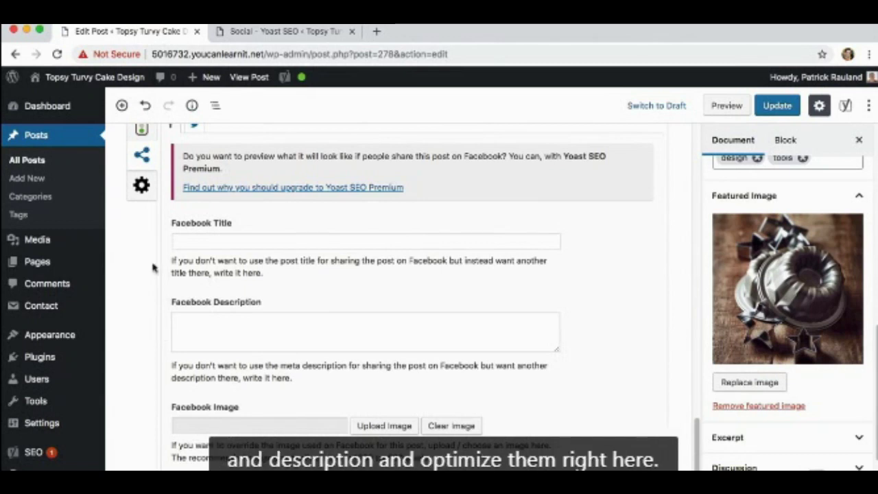
scroll(155, 229, up, 1)
click(146, 147)
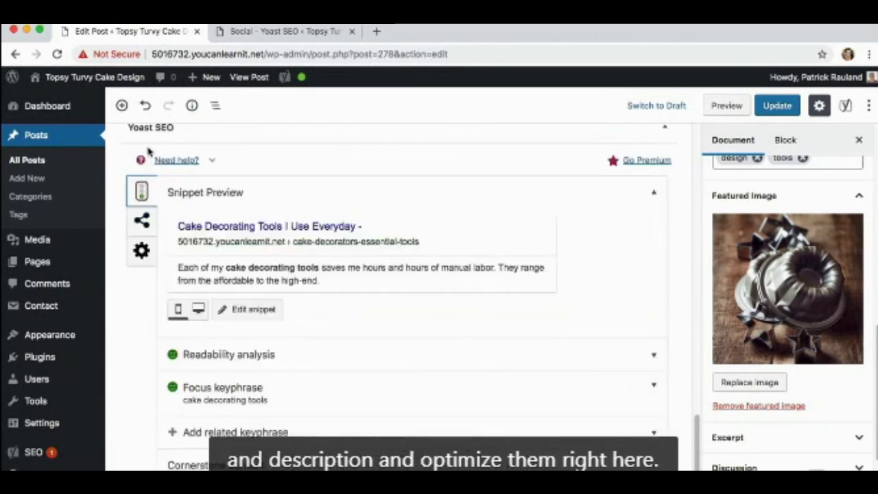
click(141, 308)
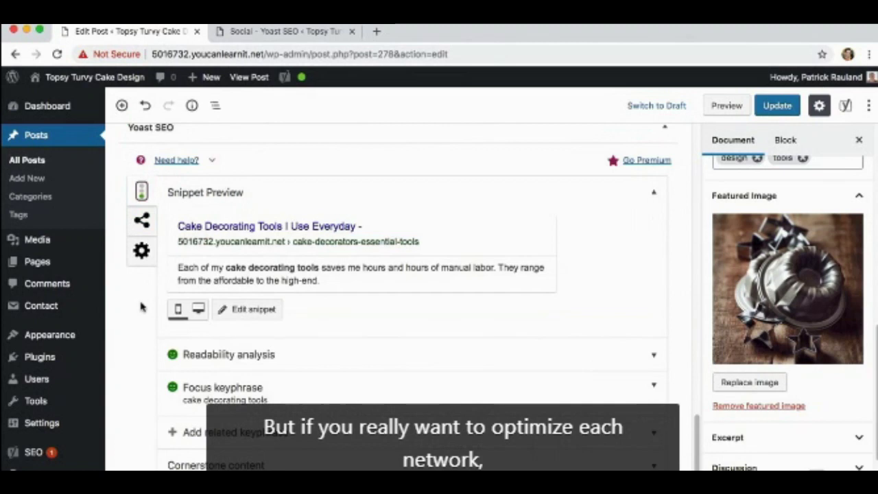